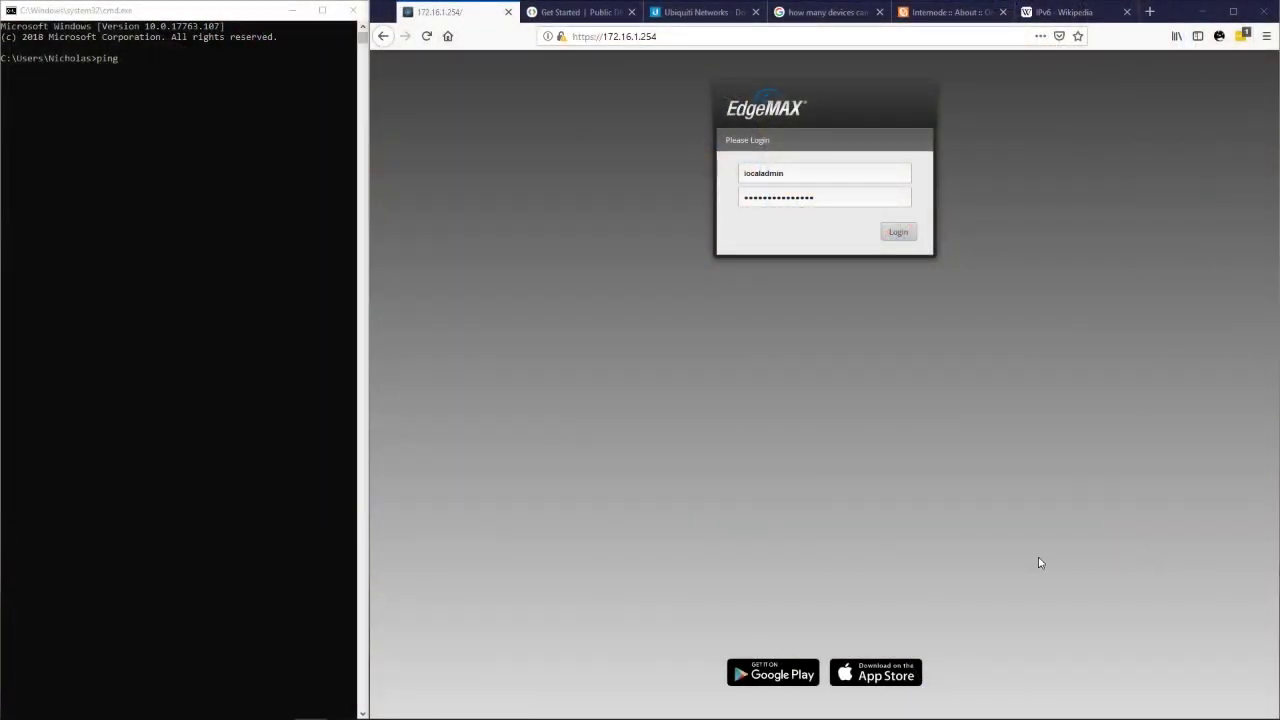
Change the router address in the browser to 192.168.1.1.
click(606, 30)
drag(657, 36, 600, 36)
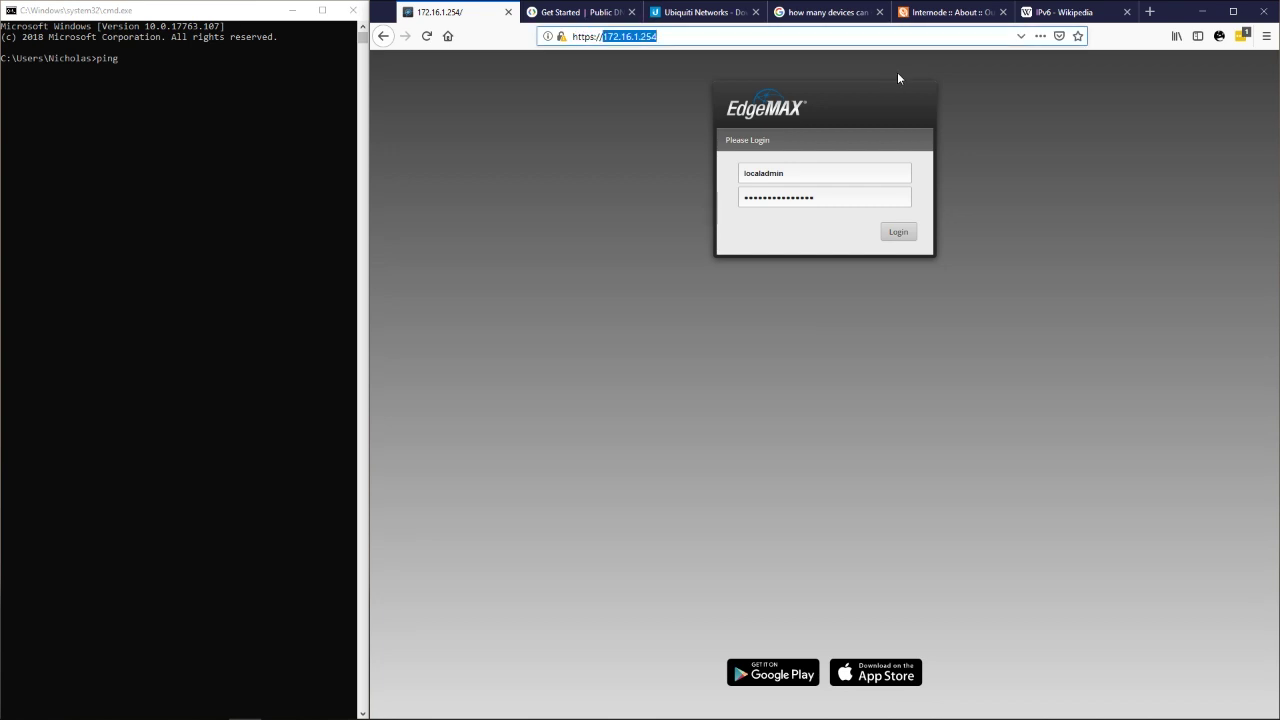
text(192.168.1.1)
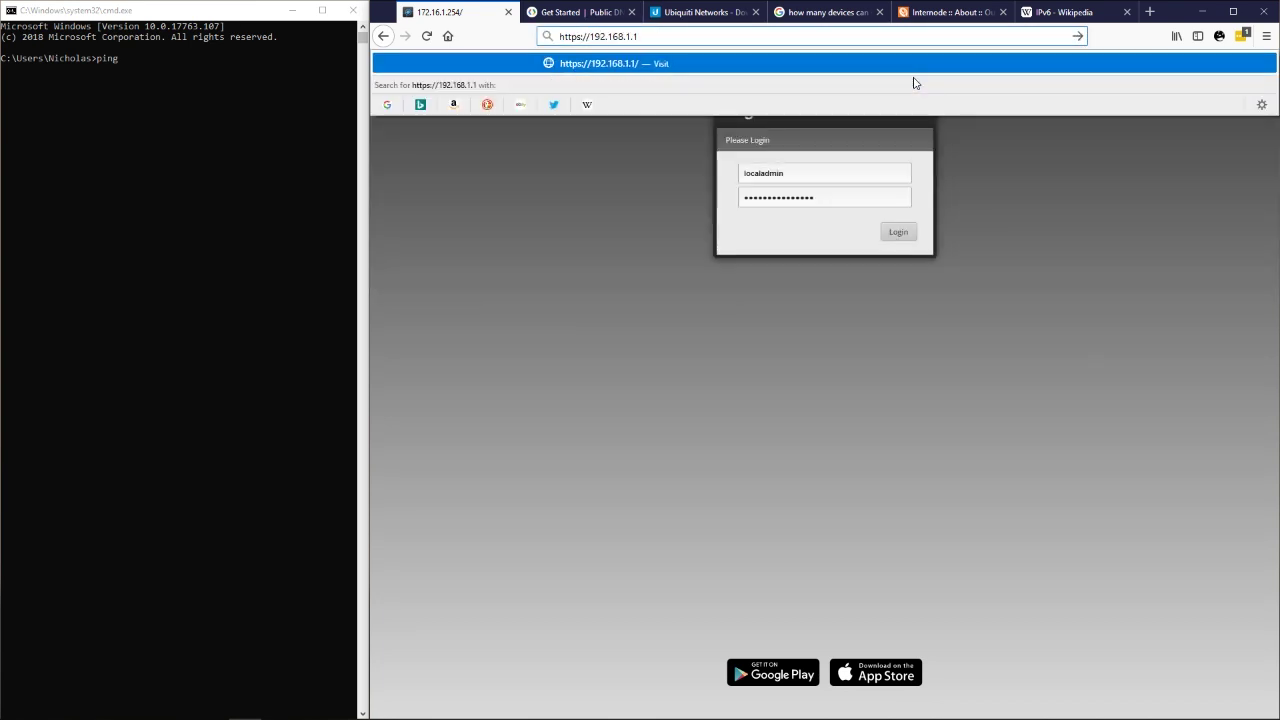
key(Return)
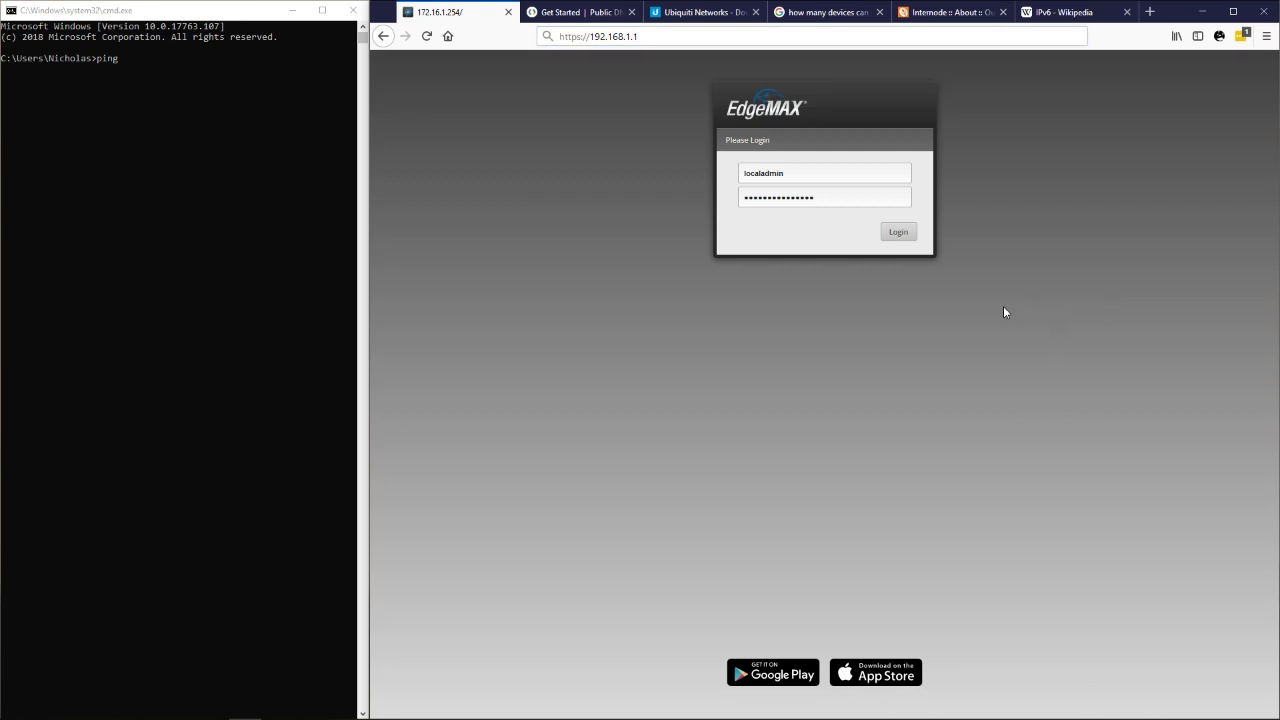
Fill in the default username and password on the login form.
click(842, 174)
double_click(860, 178)
text(ubnt)
key(Tab)
text(ubnt)
double_click(886, 192)
key(shift+Tab)
Return to 172.16.1.254, log in, and decline Firefox's offer to save the login.
key(Return)
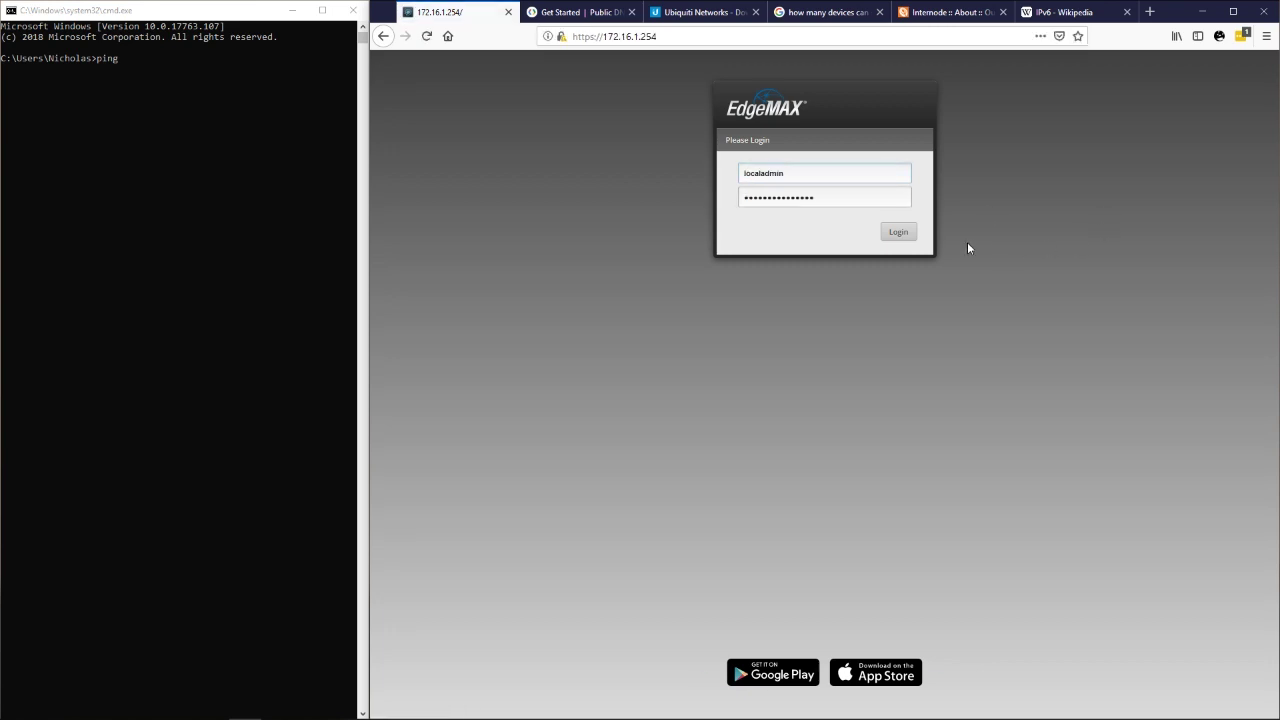
click(897, 234)
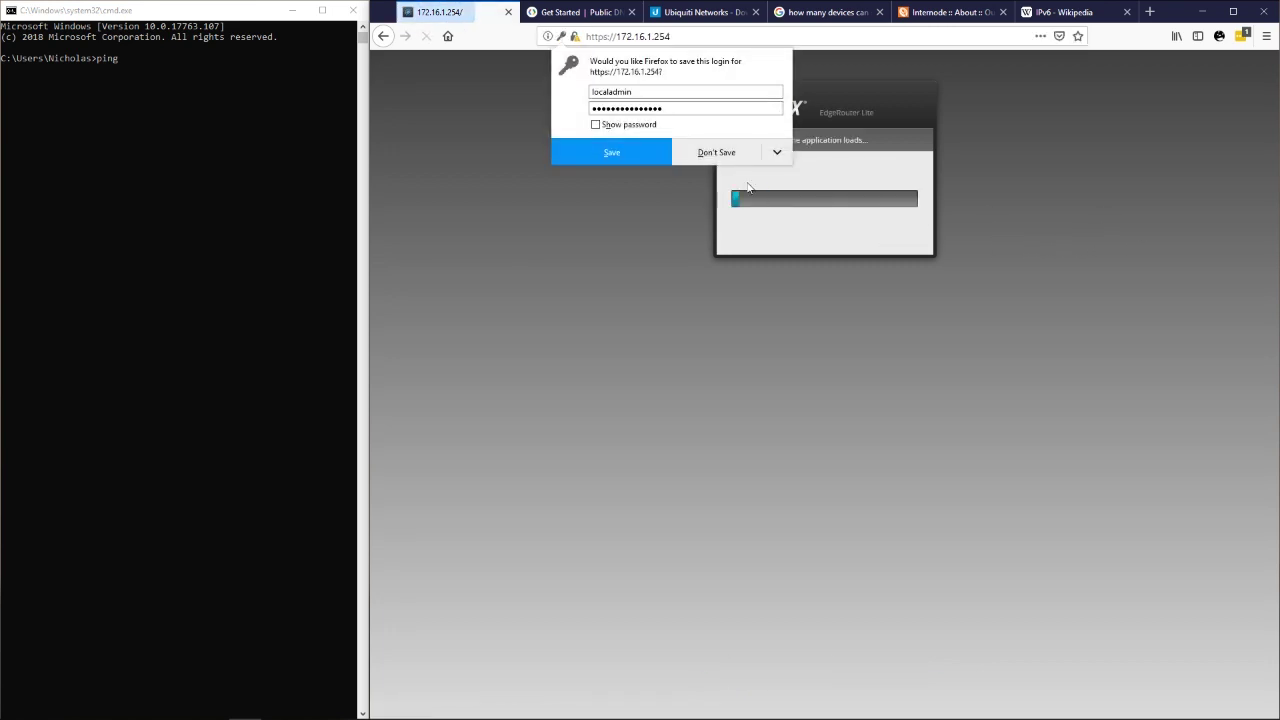
click(745, 152)
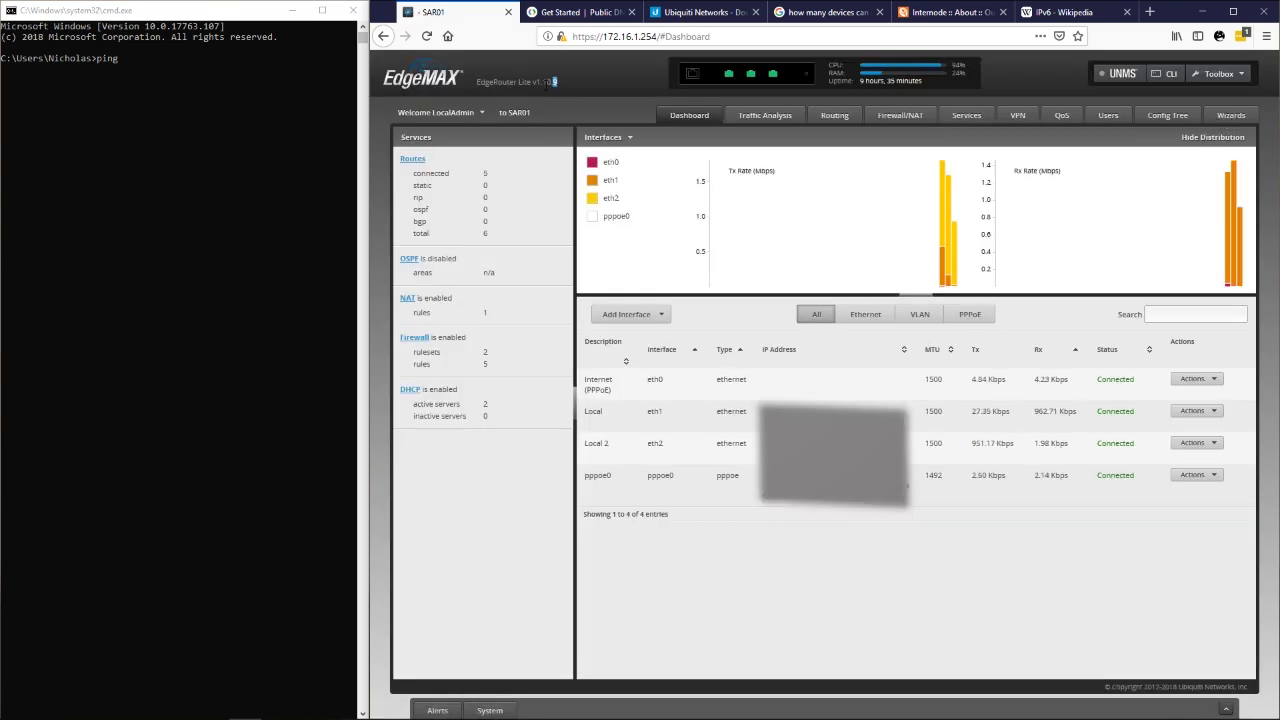
drag(468, 89, 476, 89)
triple_click(480, 83)
drag(558, 83, 527, 83)
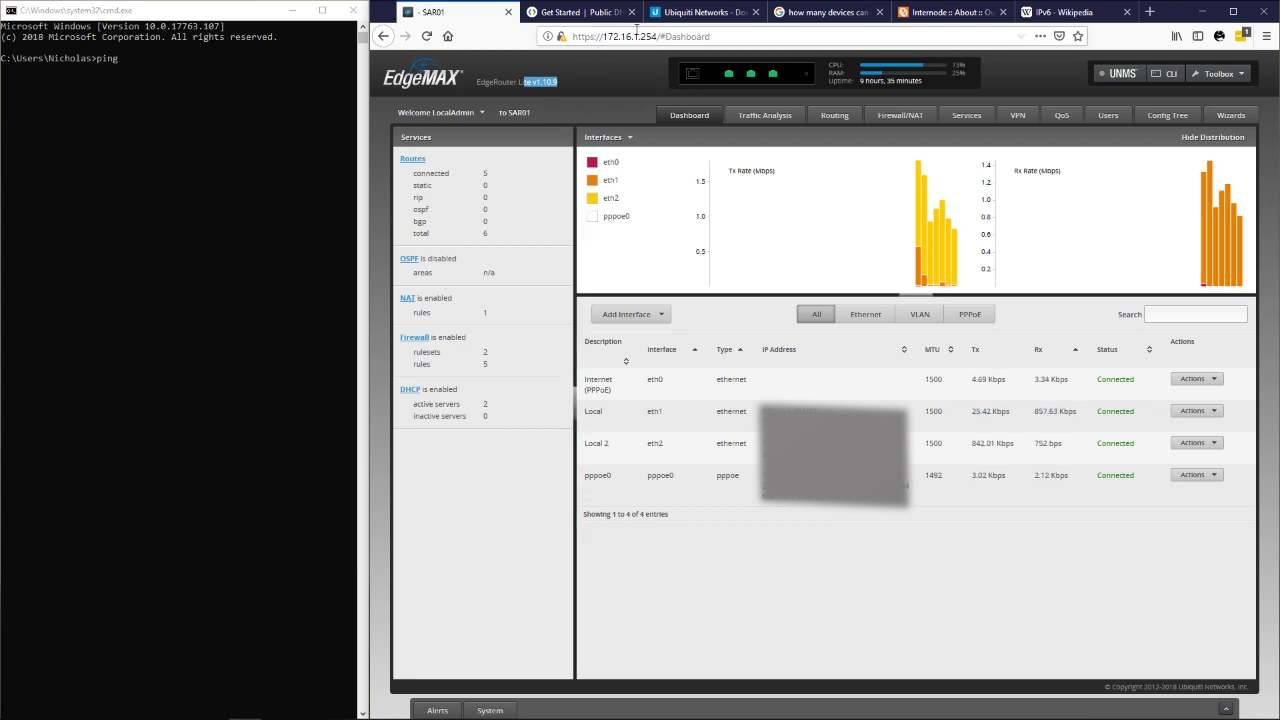
click(704, 14)
drag(822, 37, 546, 44)
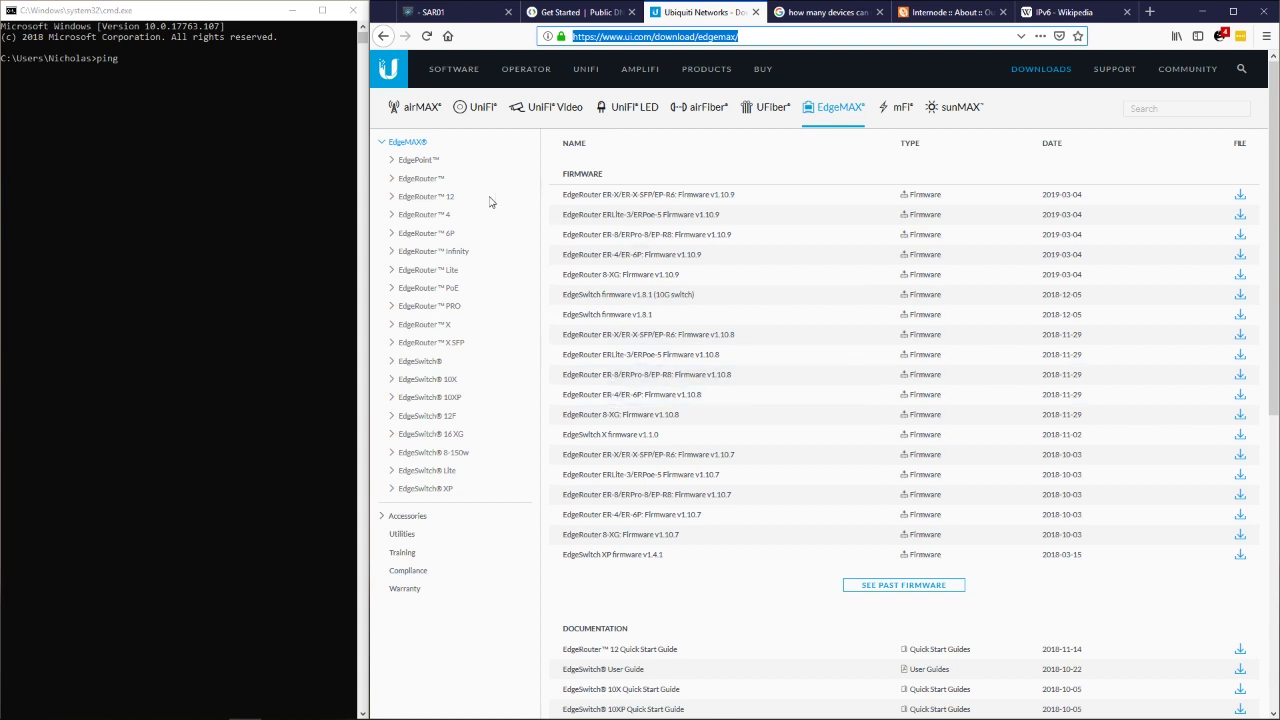
click(455, 18)
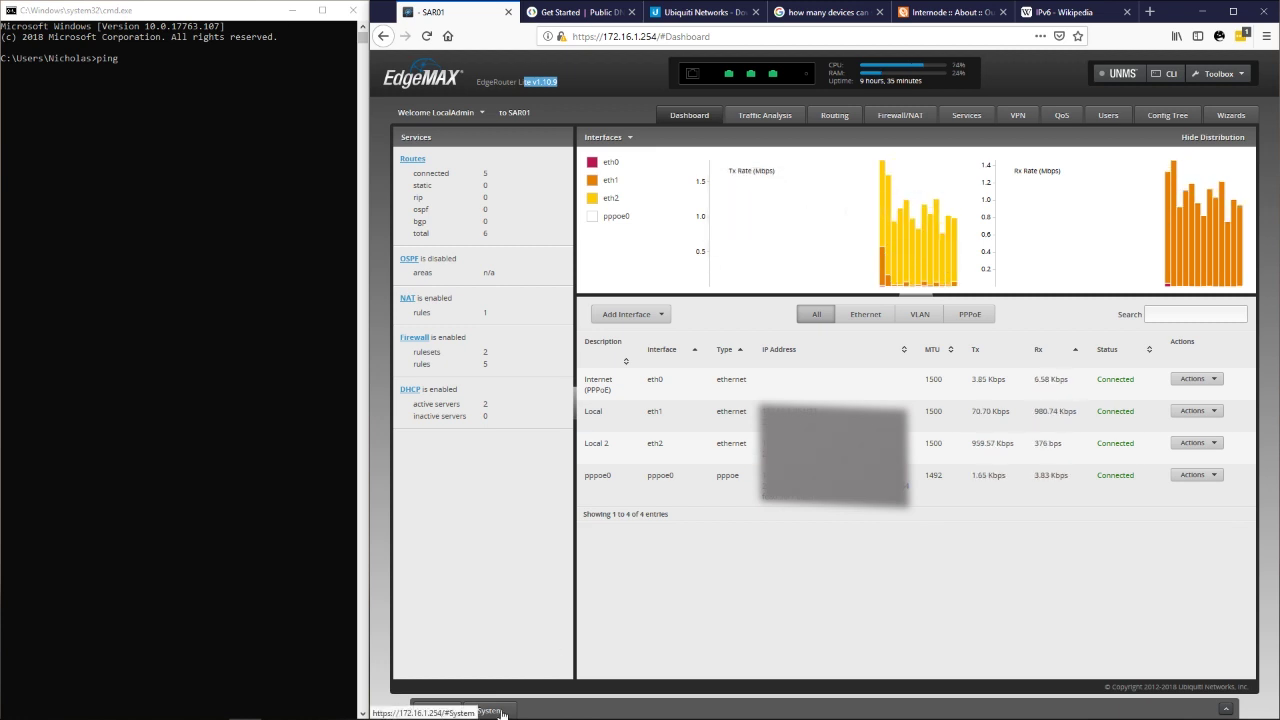
click(500, 712)
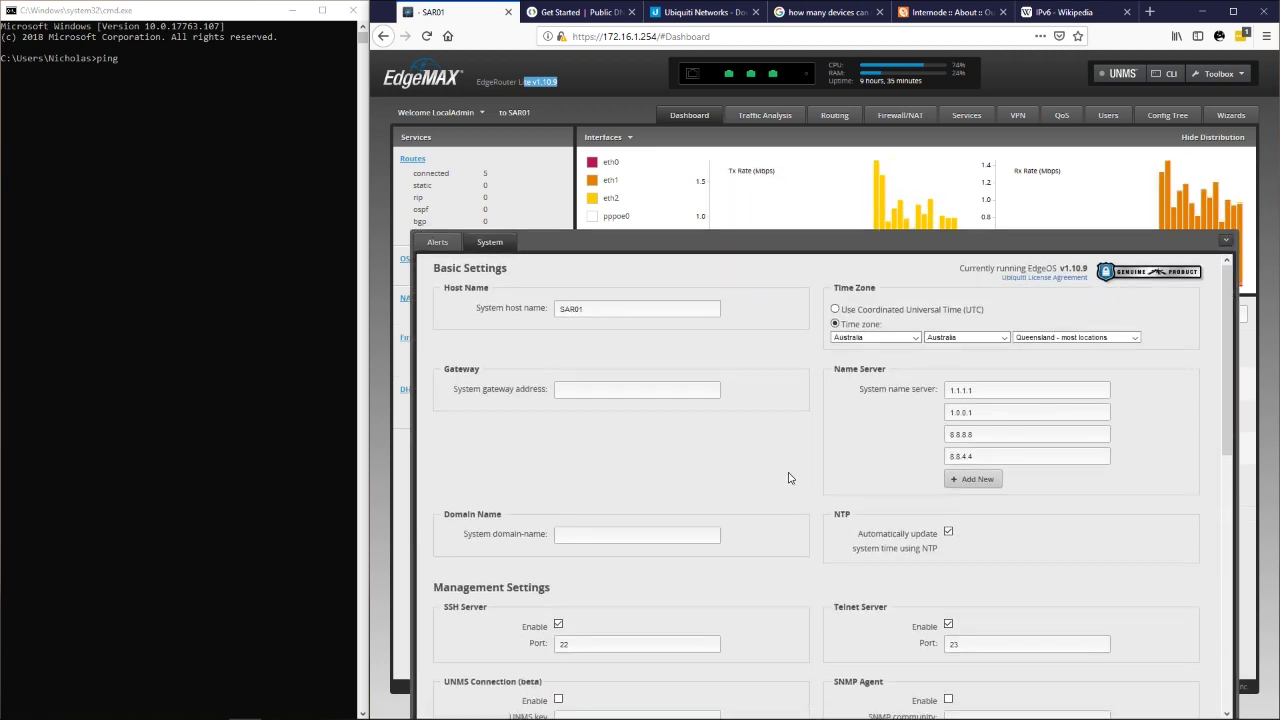
scroll(795, 460, down, 10)
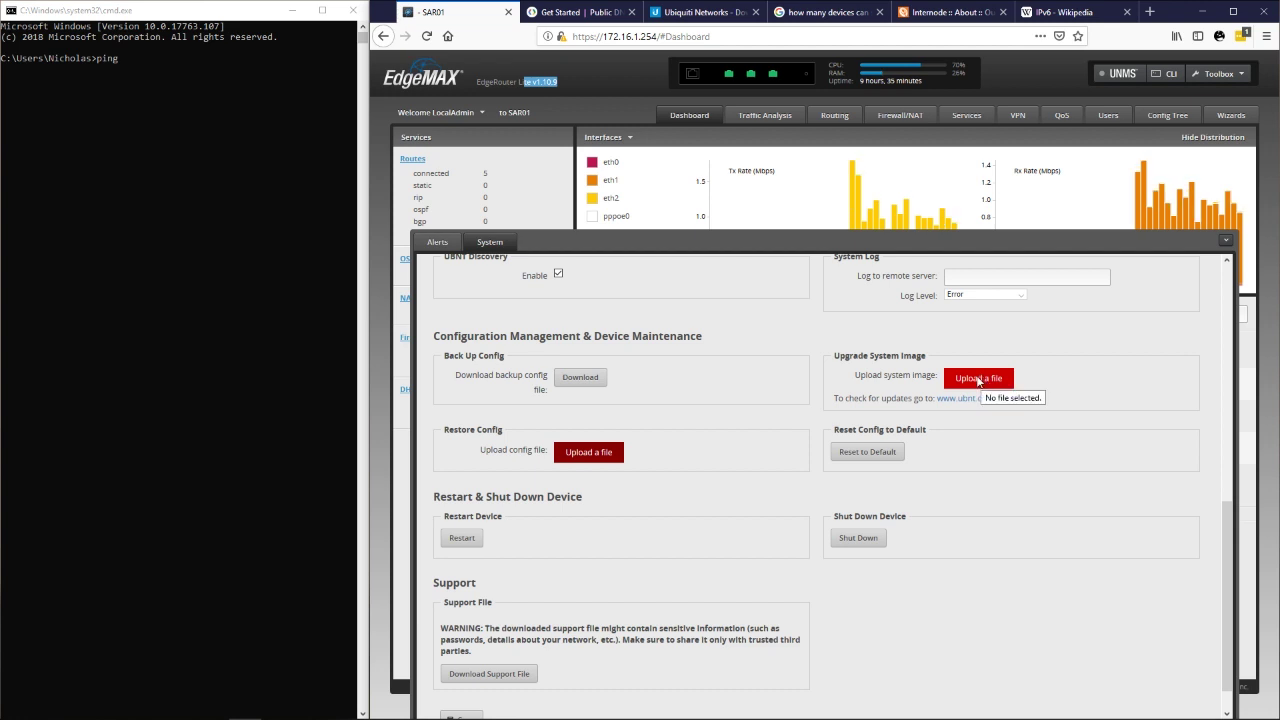
click(1225, 241)
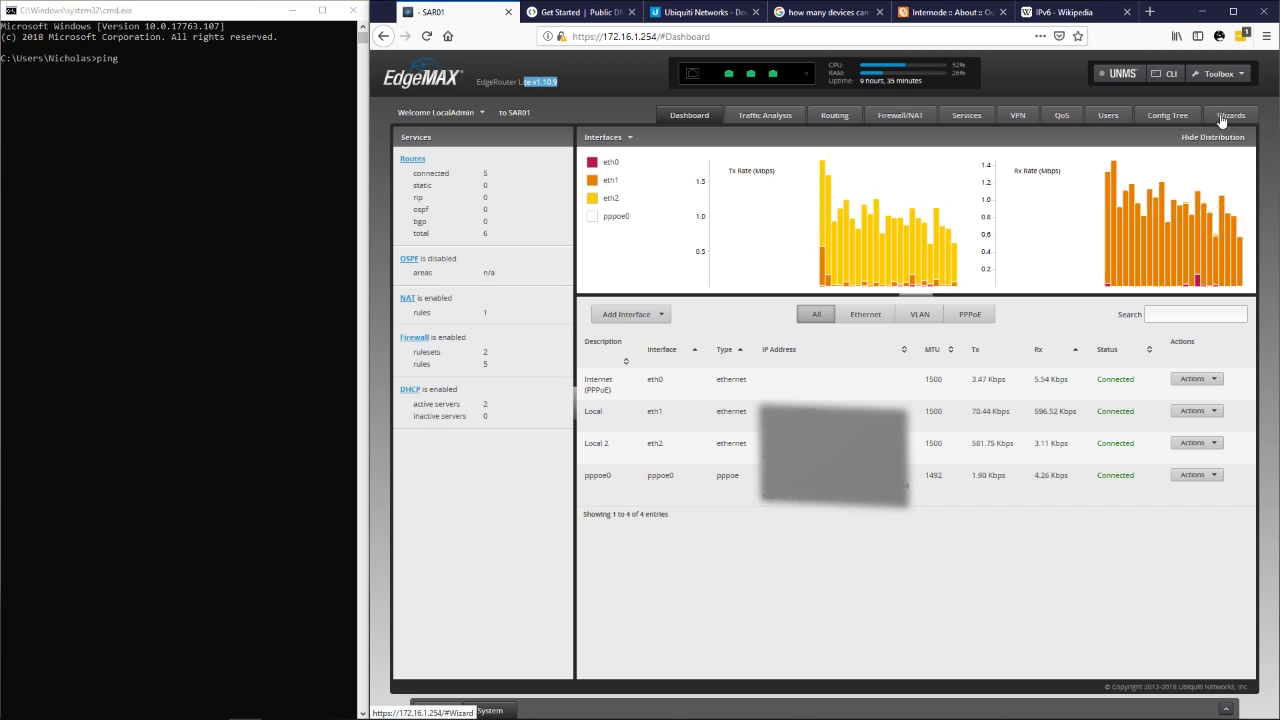
Launch WAN+2LAN2 with PPPoE, enter the account name, and enable DHCPv6 prefix delegation.
click(1224, 120)
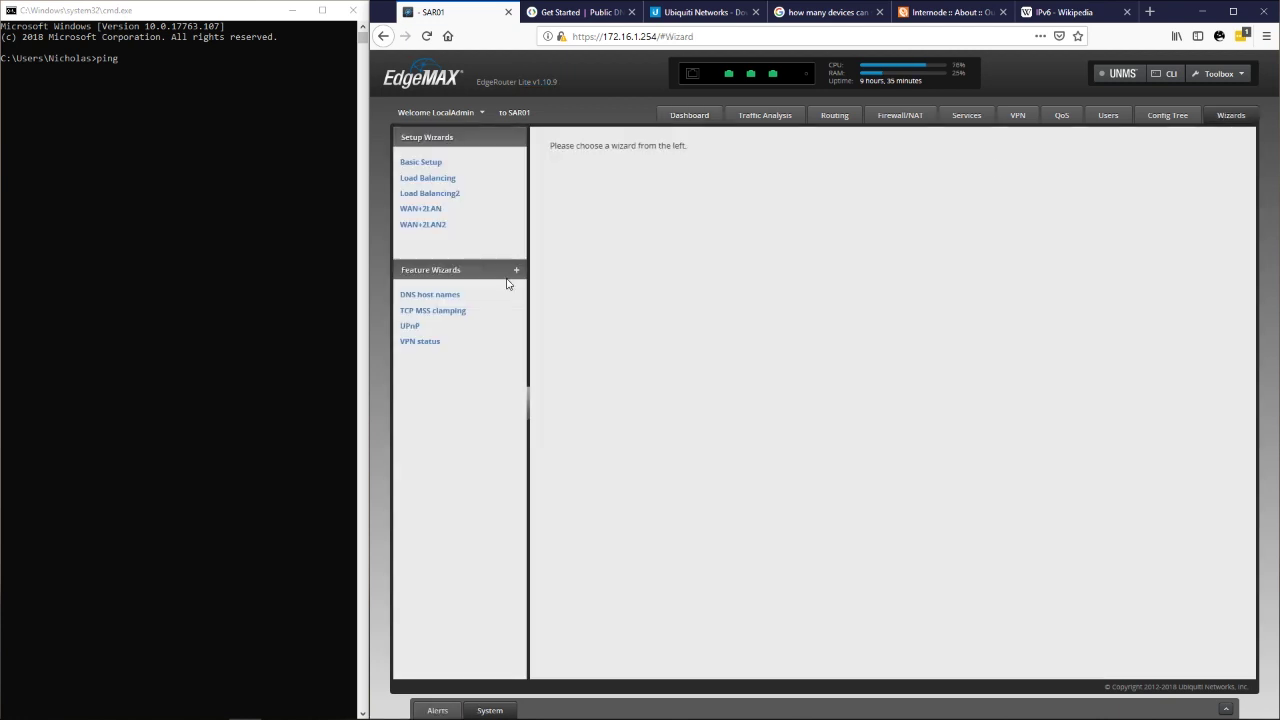
click(433, 226)
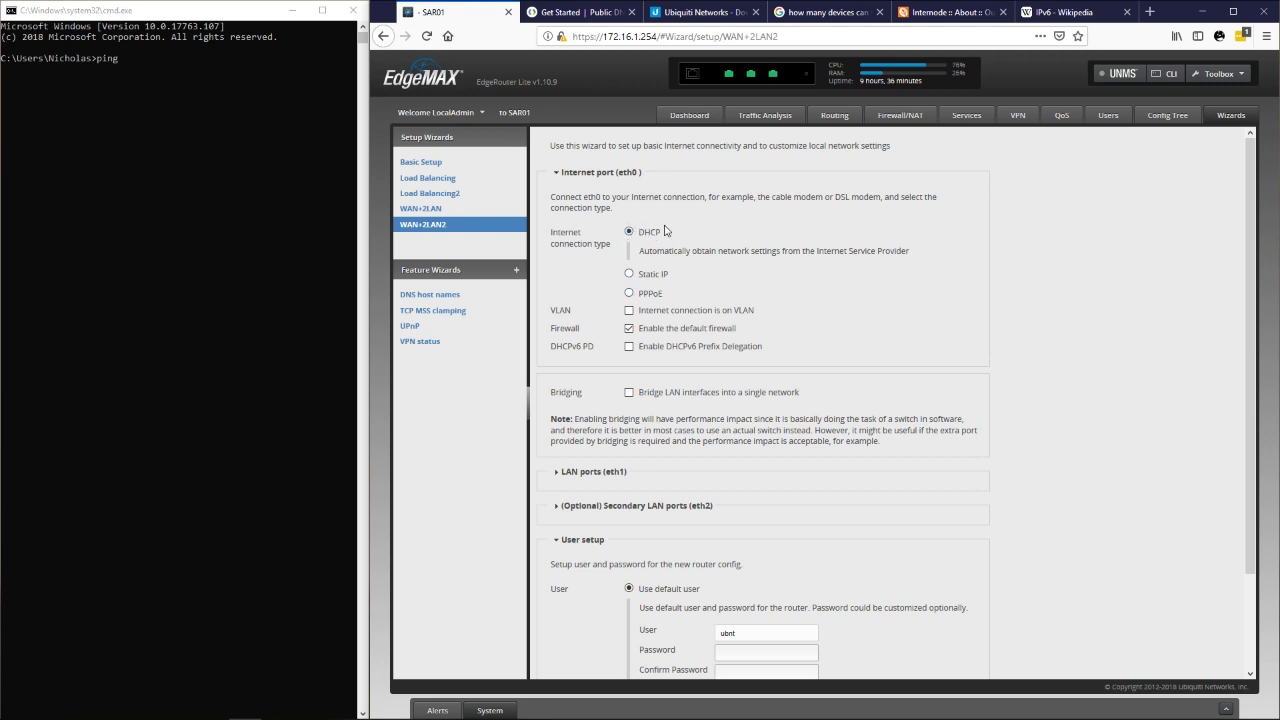
click(629, 294)
click(734, 314)
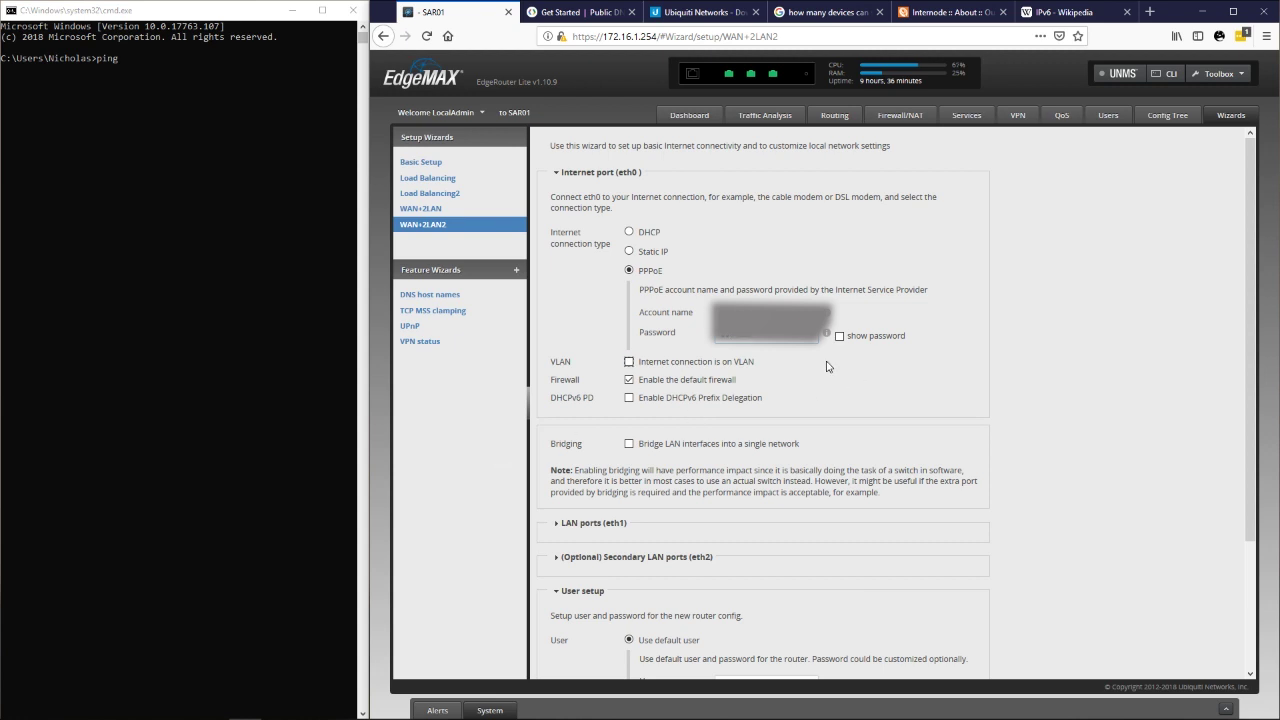
click(677, 402)
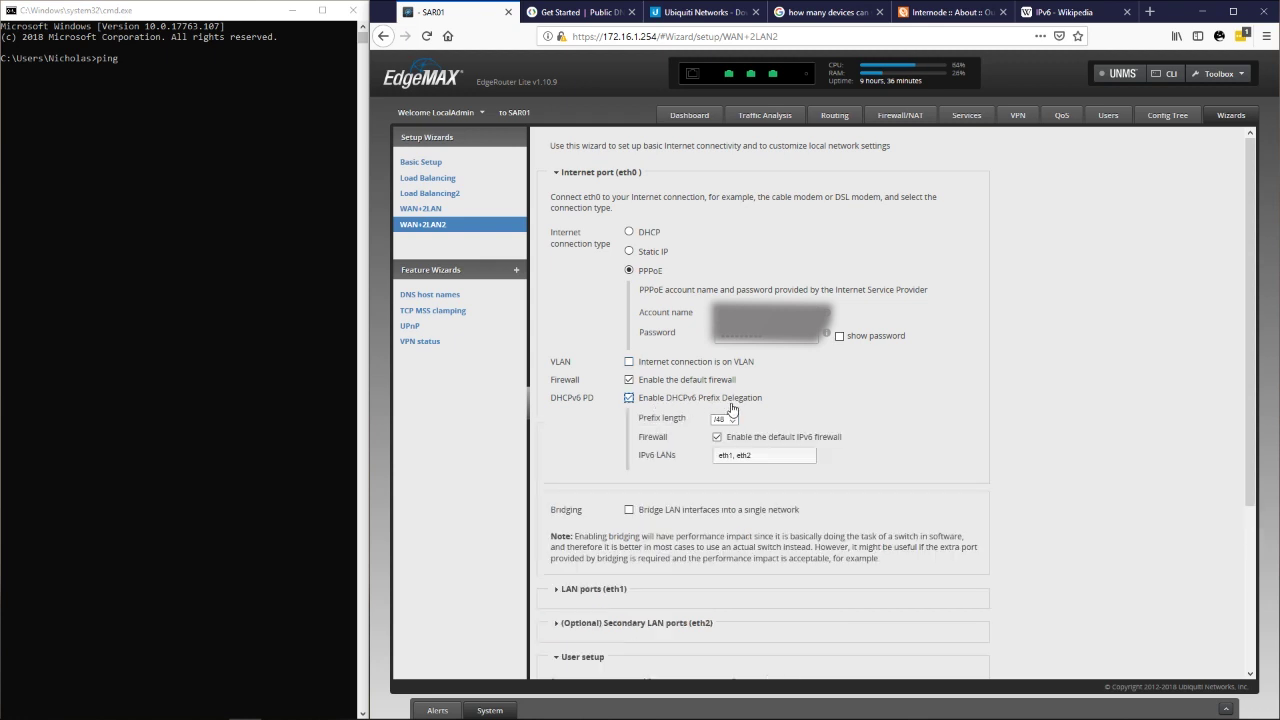
Leave the prefix length unchanged and scroll through Internode's IPv6 information page.
click(725, 421)
click(1125, 319)
click(950, 12)
scroll(840, 372, down, 5)
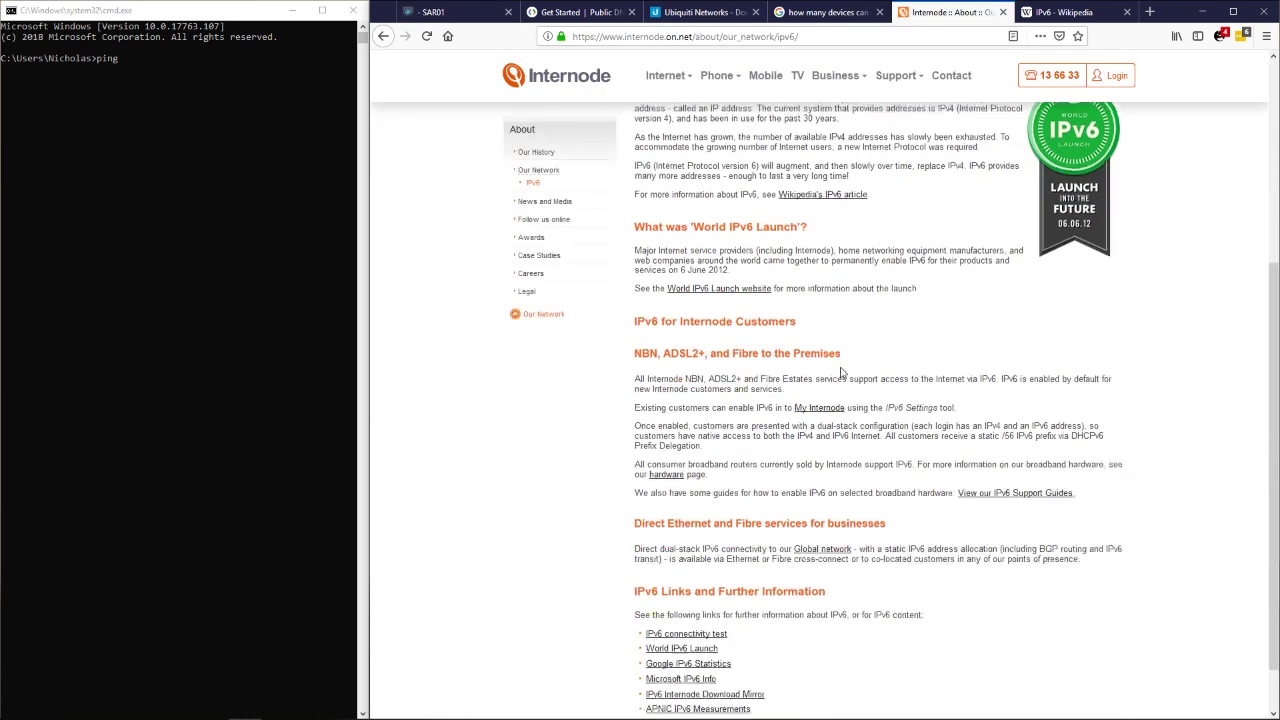
scroll(840, 372, down, 1)
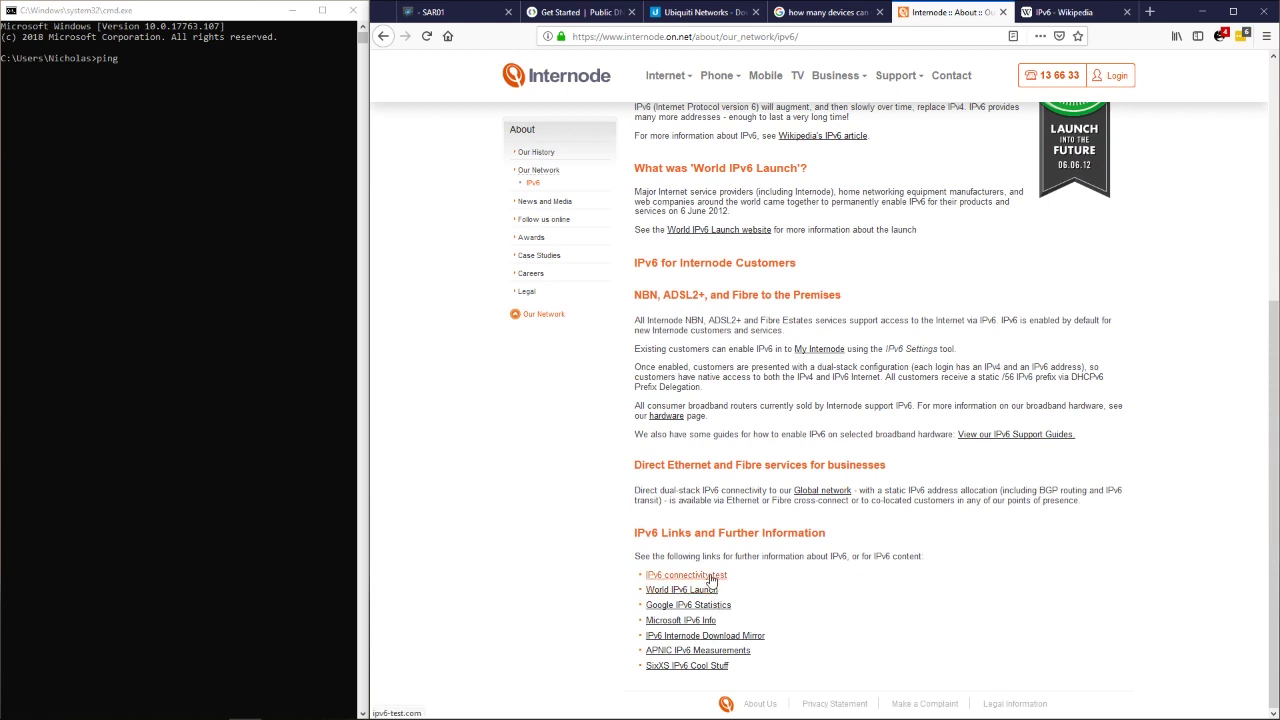
scroll(817, 436, up, 5)
scroll(817, 436, down, 5)
Find and highlight the static /56 DHCPv6 prefix sentence, then move to the Ubiquiti downloads tab.
key(ctrl+f)
text(/56)
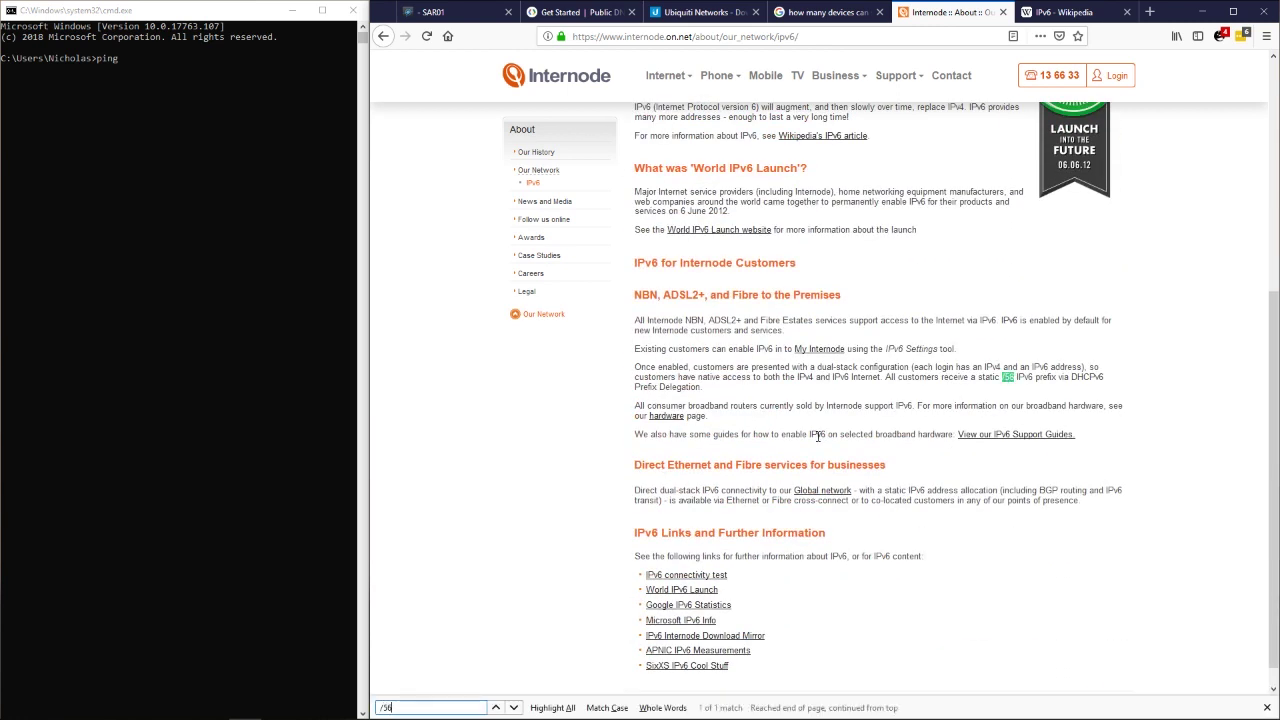
drag(931, 378, 1107, 385)
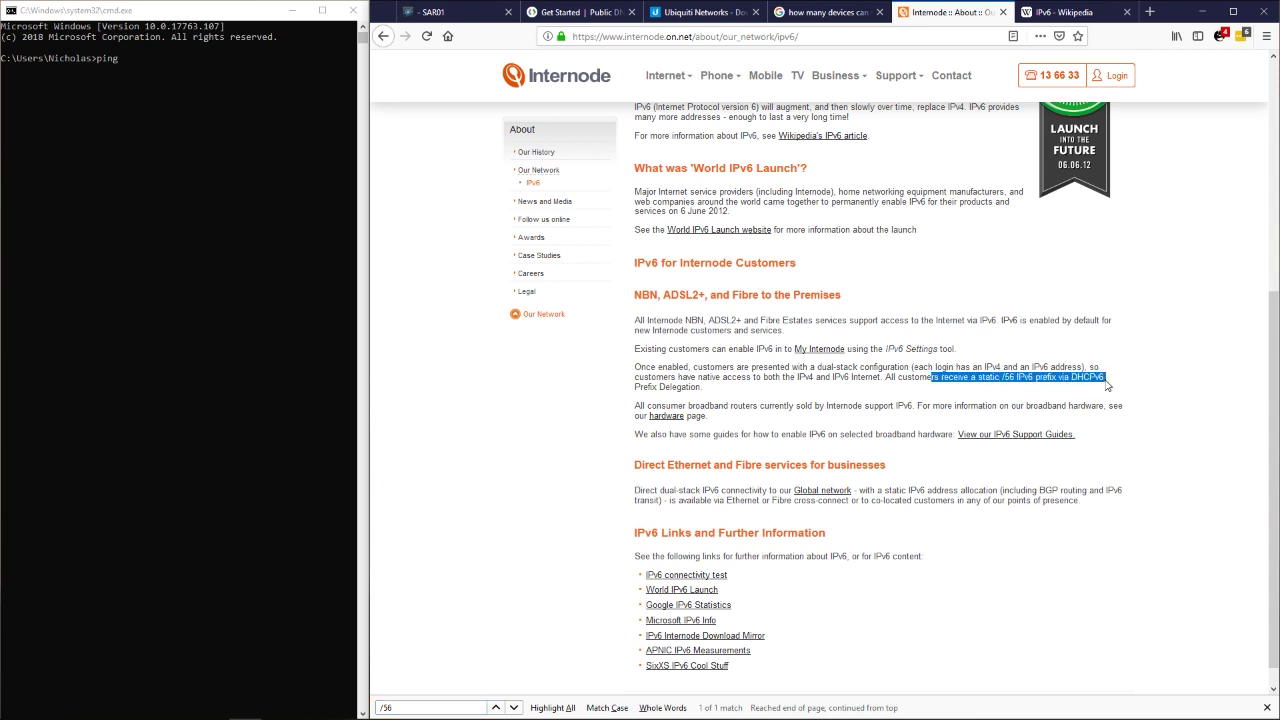
click(1107, 385)
double_click(1106, 380)
click(1110, 383)
drag(1113, 382, 972, 382)
click(578, 18)
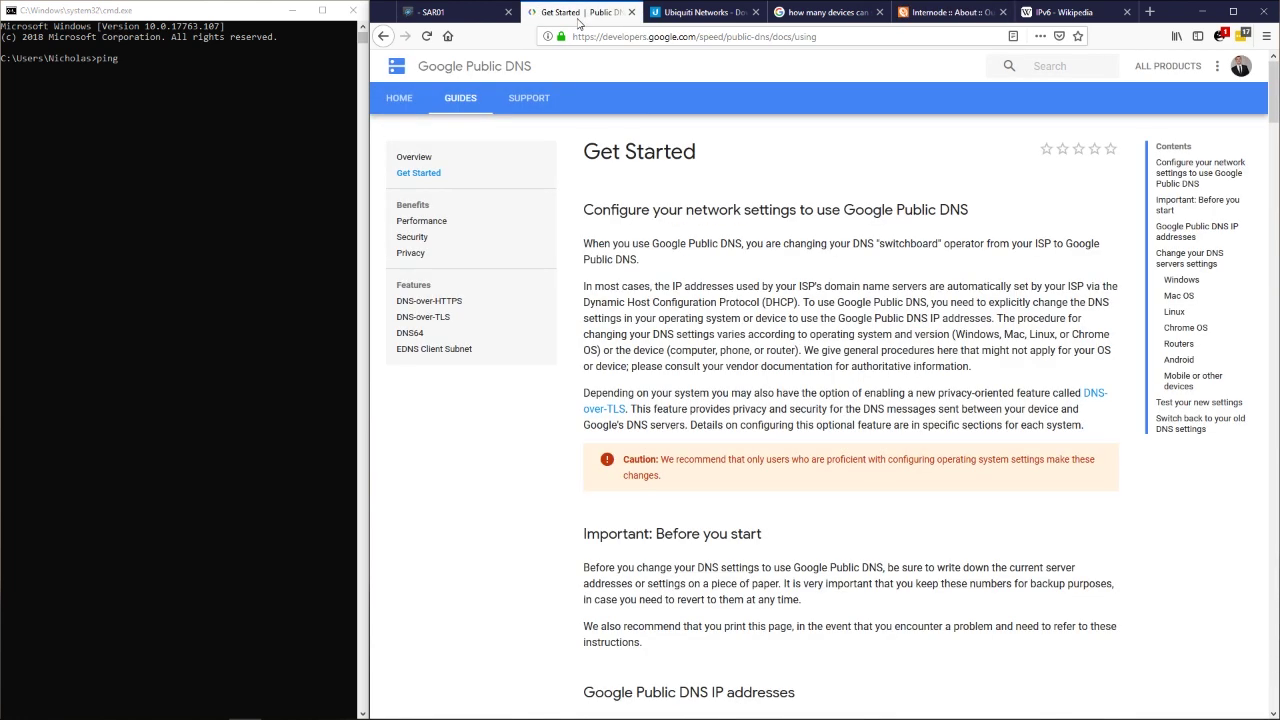
click(690, 13)
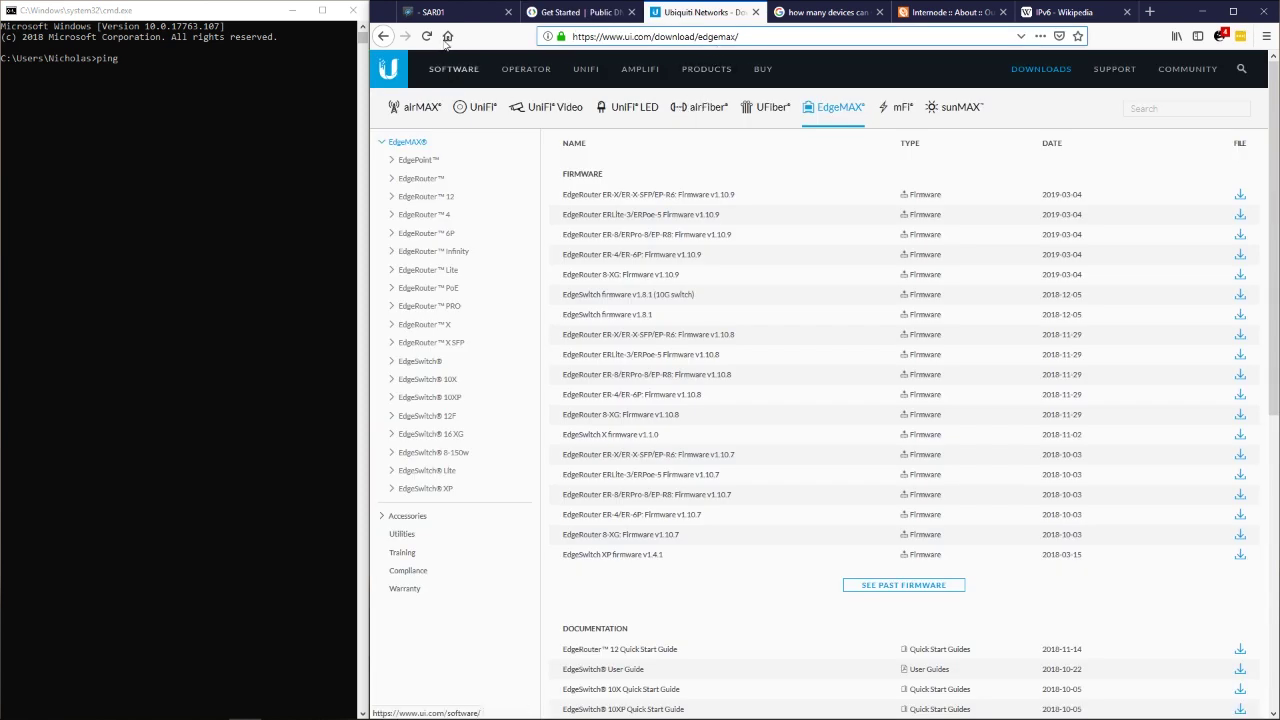
Set the delegated prefix length to /56 for the IPv6 LANs eth1, eth2.
click(455, 12)
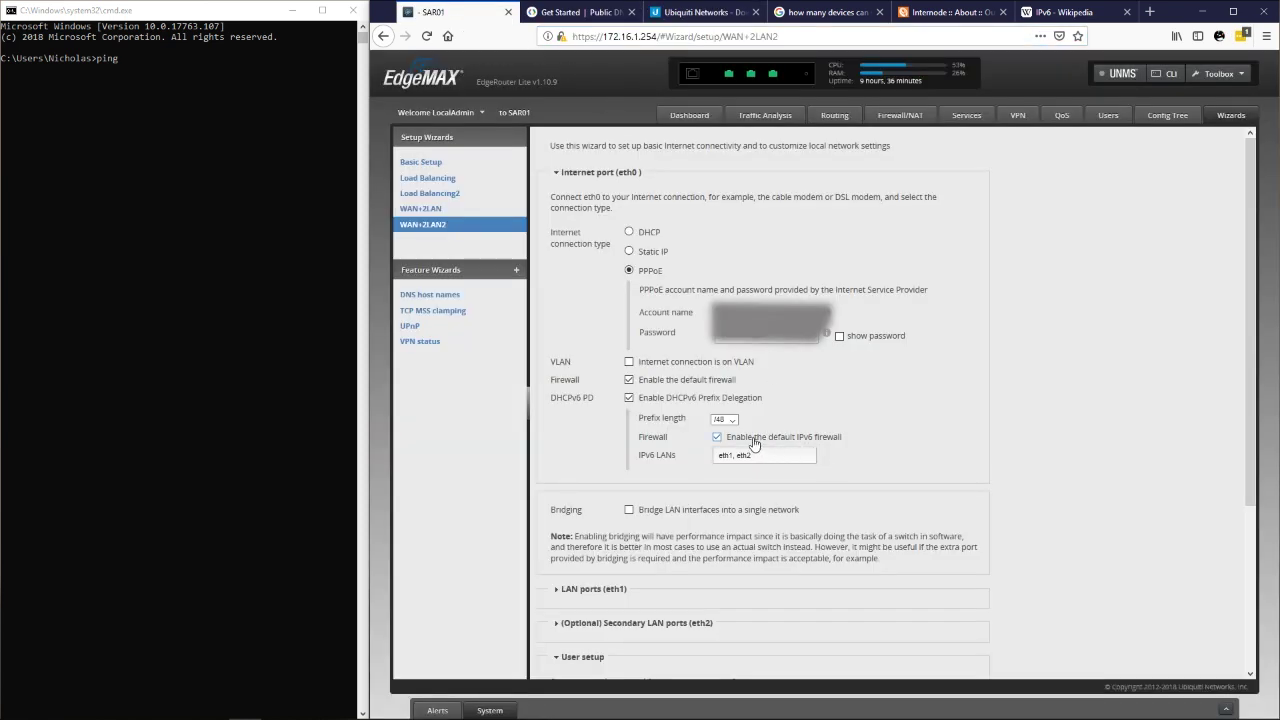
click(721, 420)
click(724, 448)
drag(794, 457, 684, 459)
click(774, 456)
drag(774, 456, 688, 459)
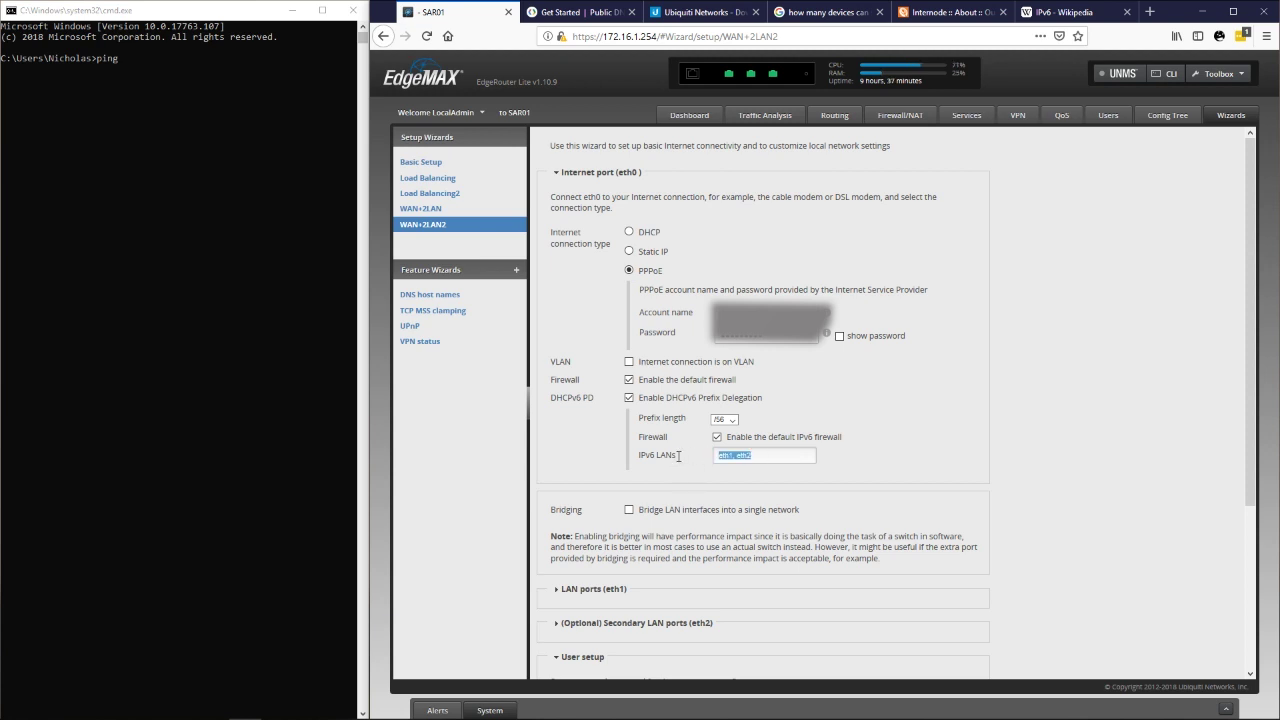
click(788, 456)
drag(773, 457, 694, 458)
click(924, 461)
Expand LAN ports (eth1), showing 192.168.1.1/255.255.255.0 with DHCP server enabled.
scroll(924, 461, down, 3)
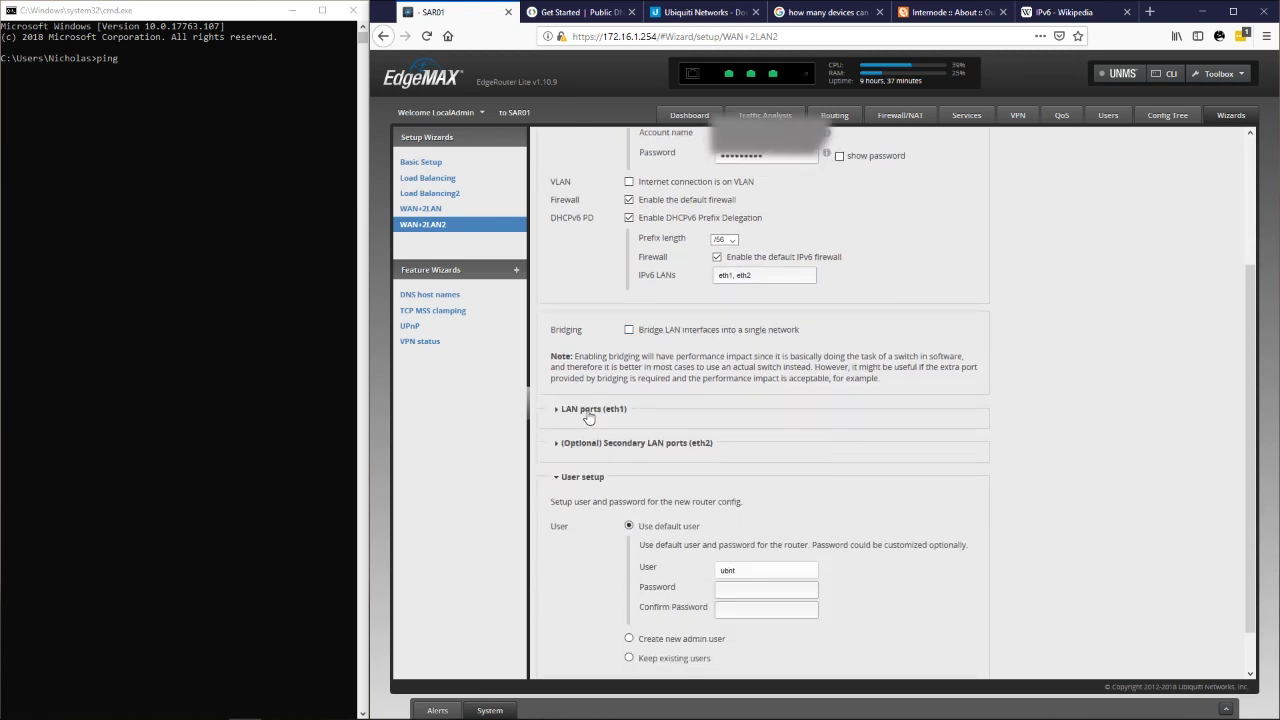
click(588, 417)
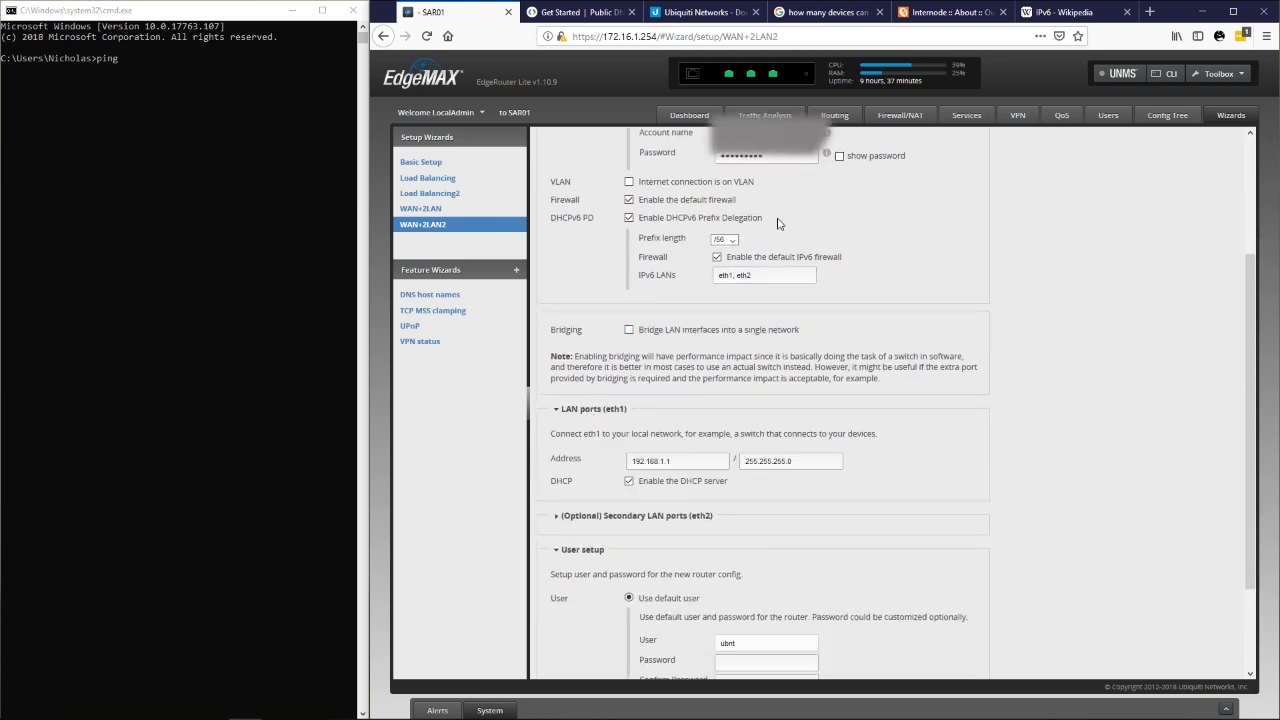
mouse_move(728, 80)
Expand eth2 settings and set eth1 to 172.16.1.254 with netmask 255.255.254.0.
scroll(780, 420, down, 2)
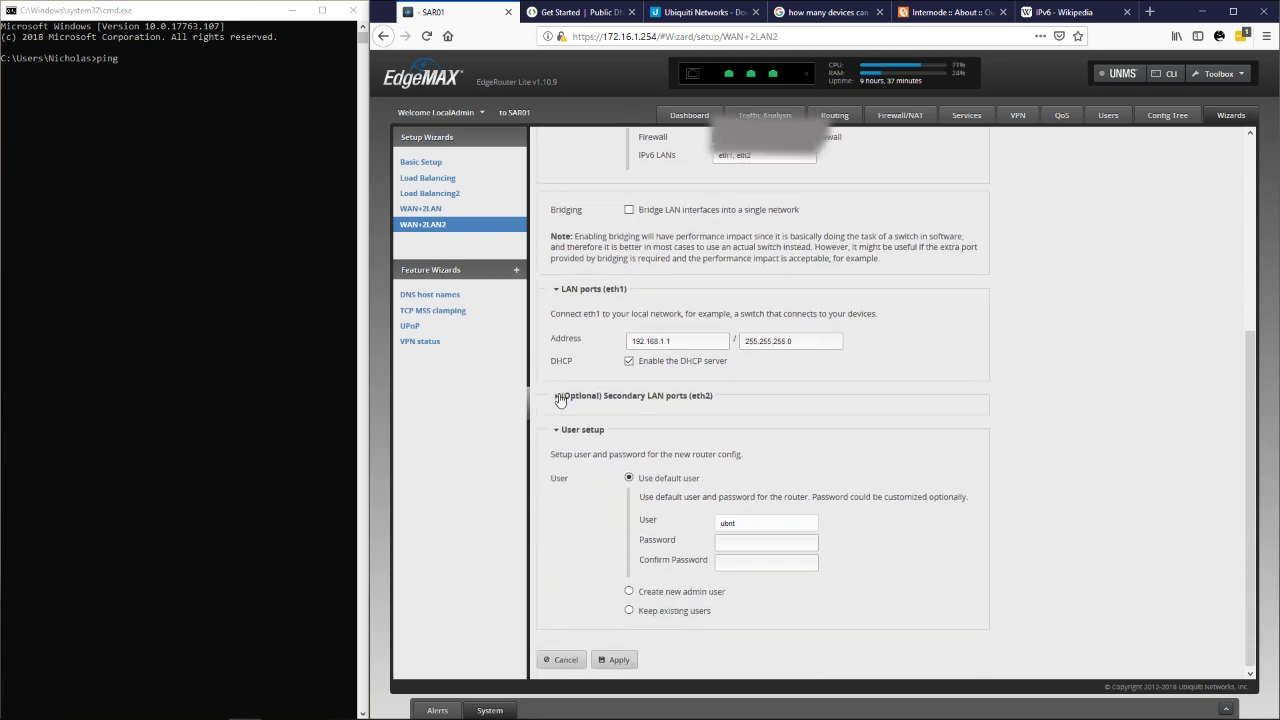
click(560, 400)
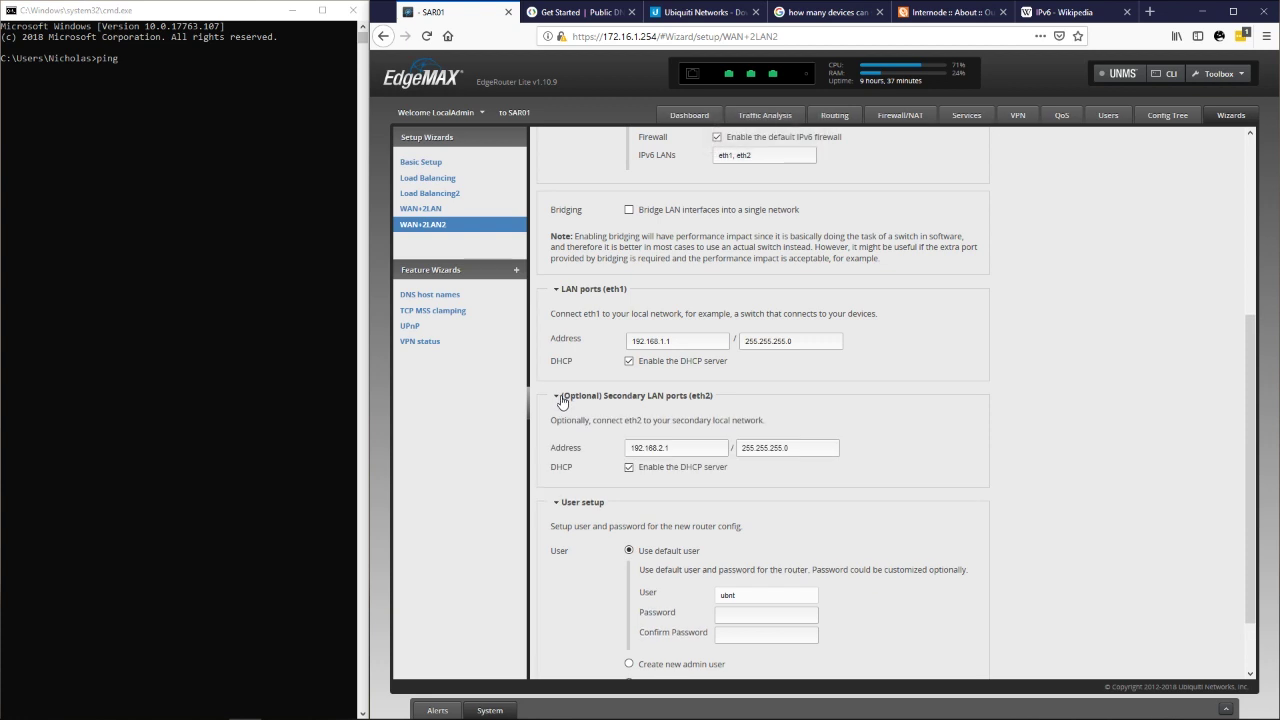
double_click(667, 340)
click(667, 340)
double_click(667, 340)
text(1)
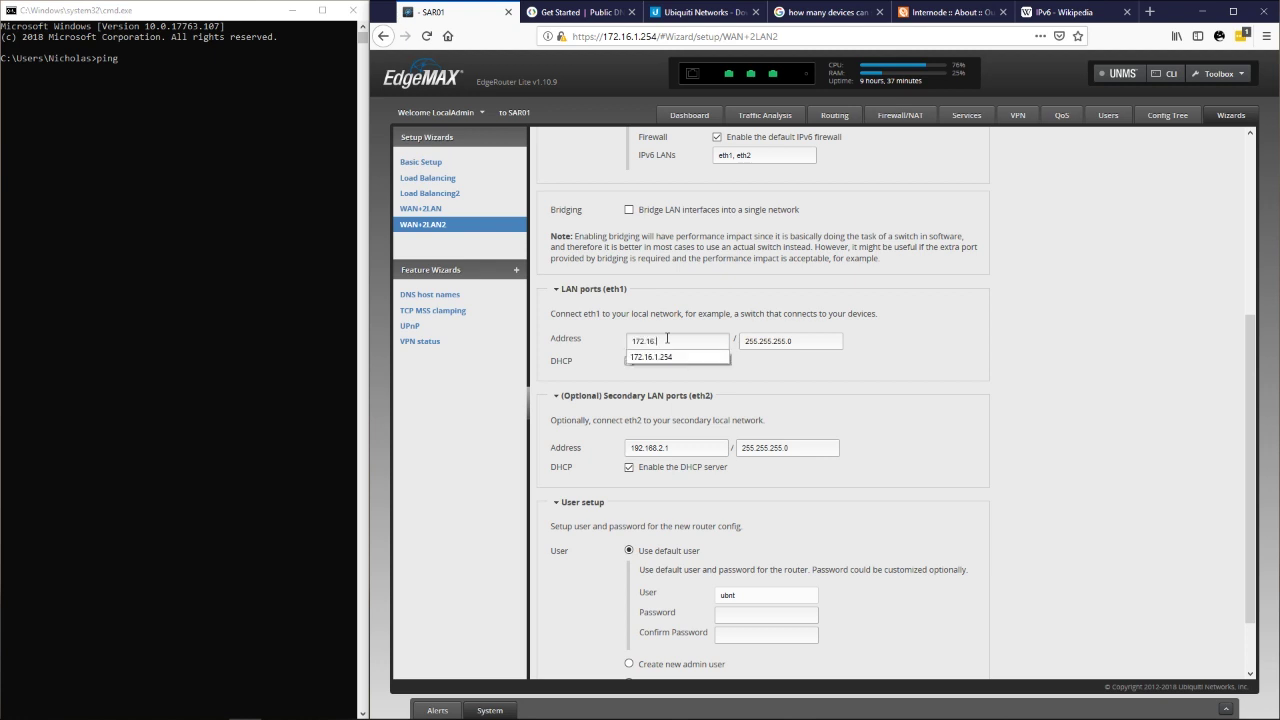
text(72.16.0.)
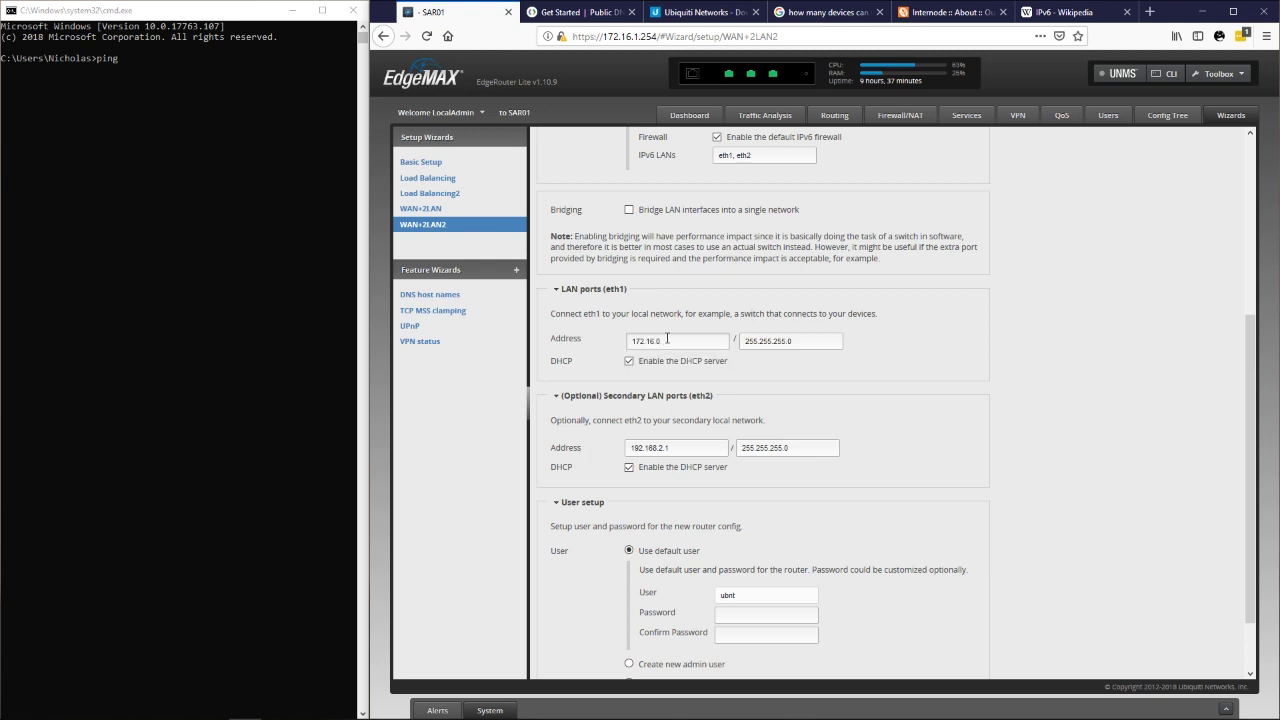
text(1)
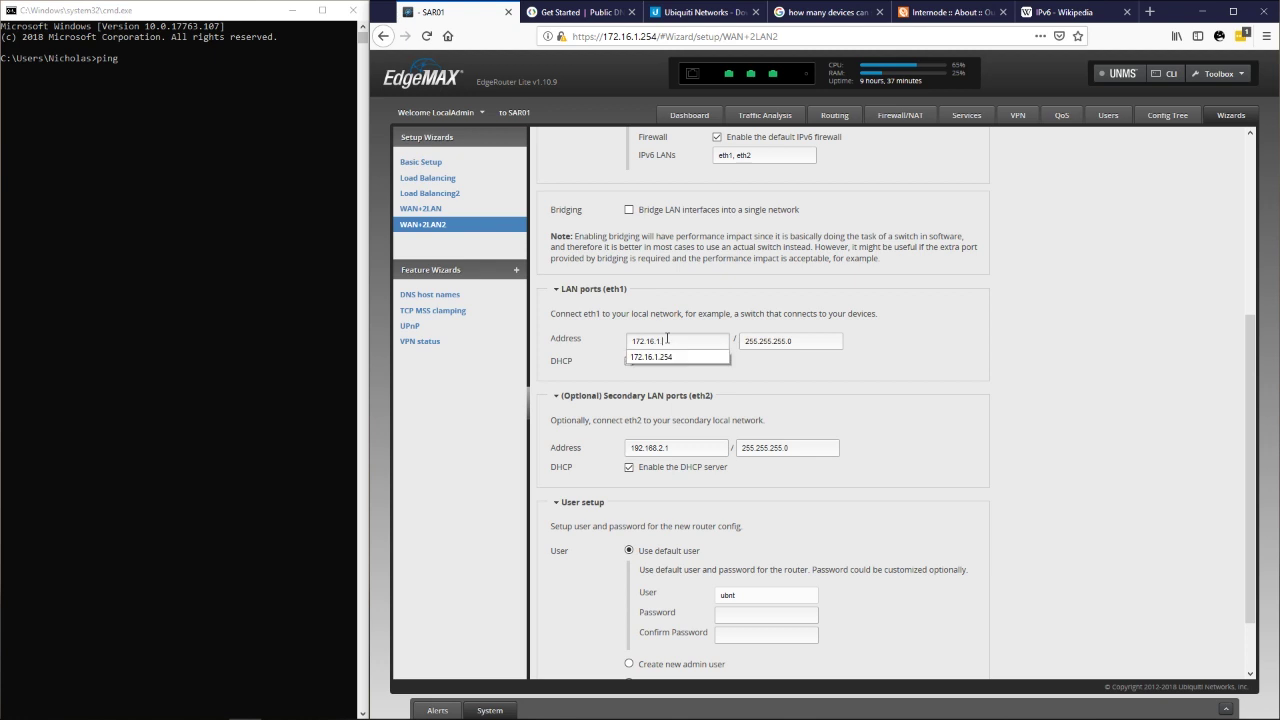
key(Tab)
text(2)
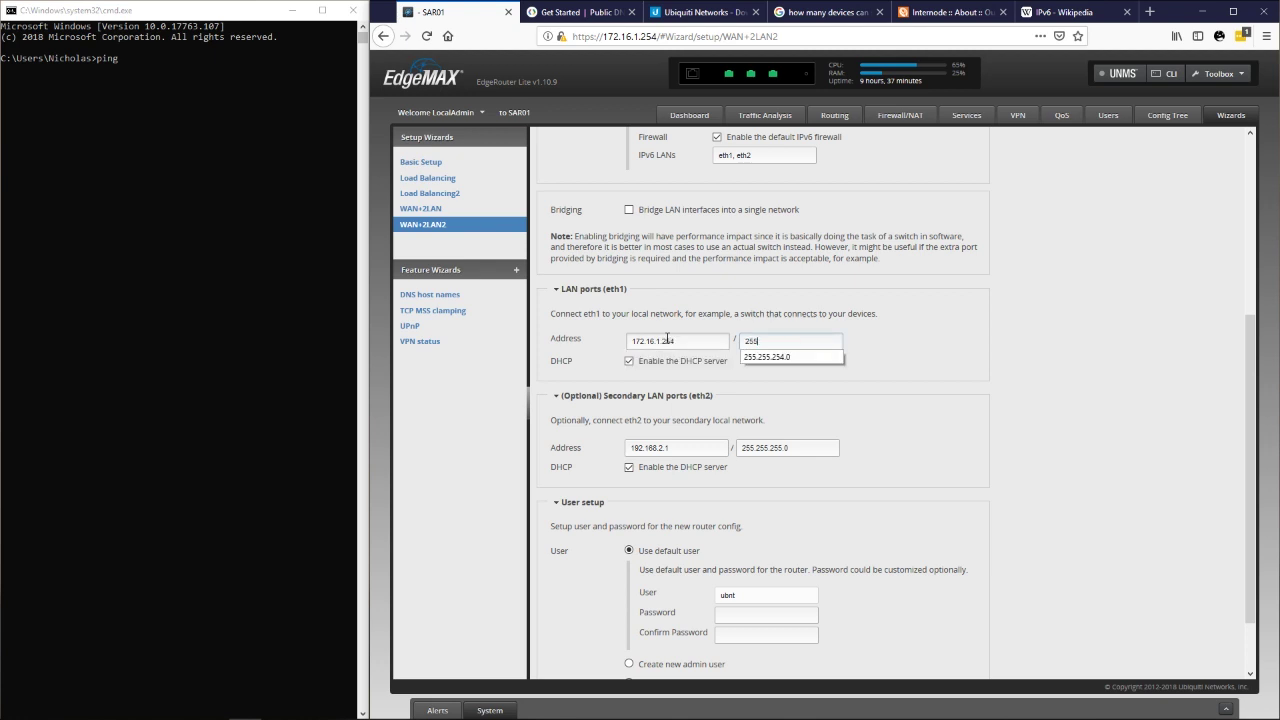
key(Down)
key(Return)
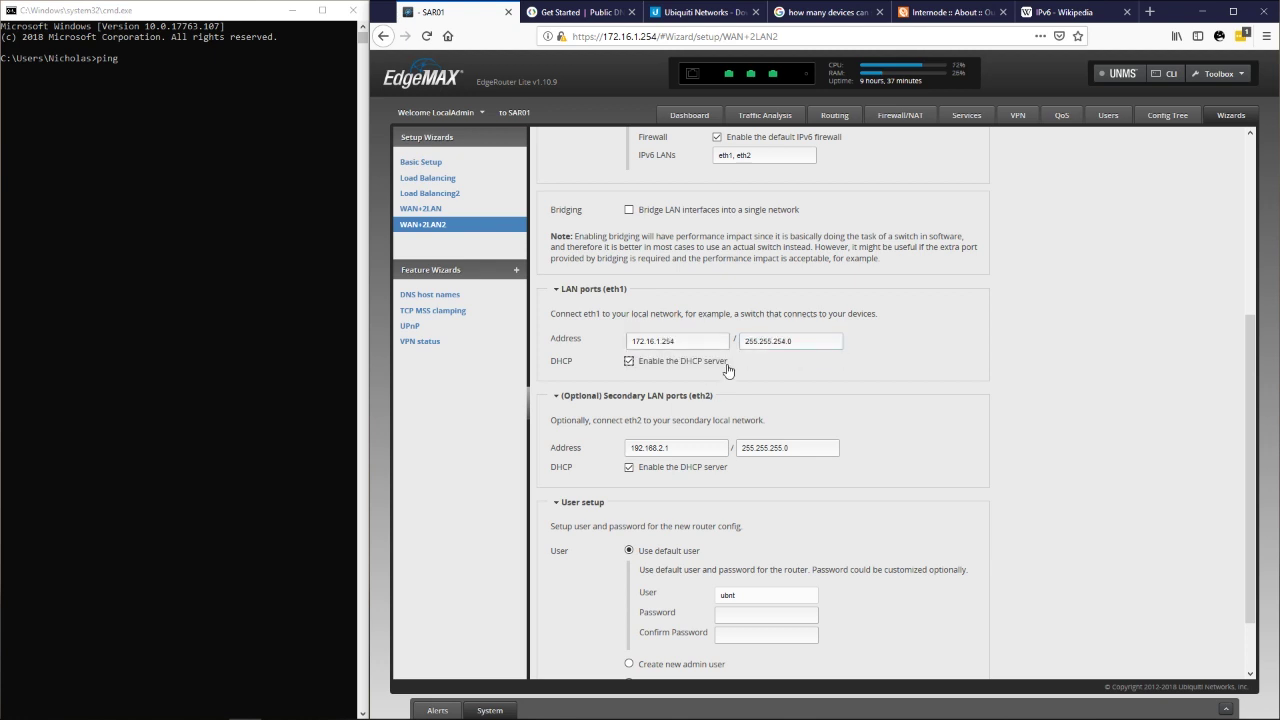
double_click(668, 341)
Leave eth2 at 192.168.2.1/24 and move down to the user setup fields.
click(688, 441)
click(813, 452)
click(983, 506)
scroll(983, 506, down, 2)
click(745, 536)
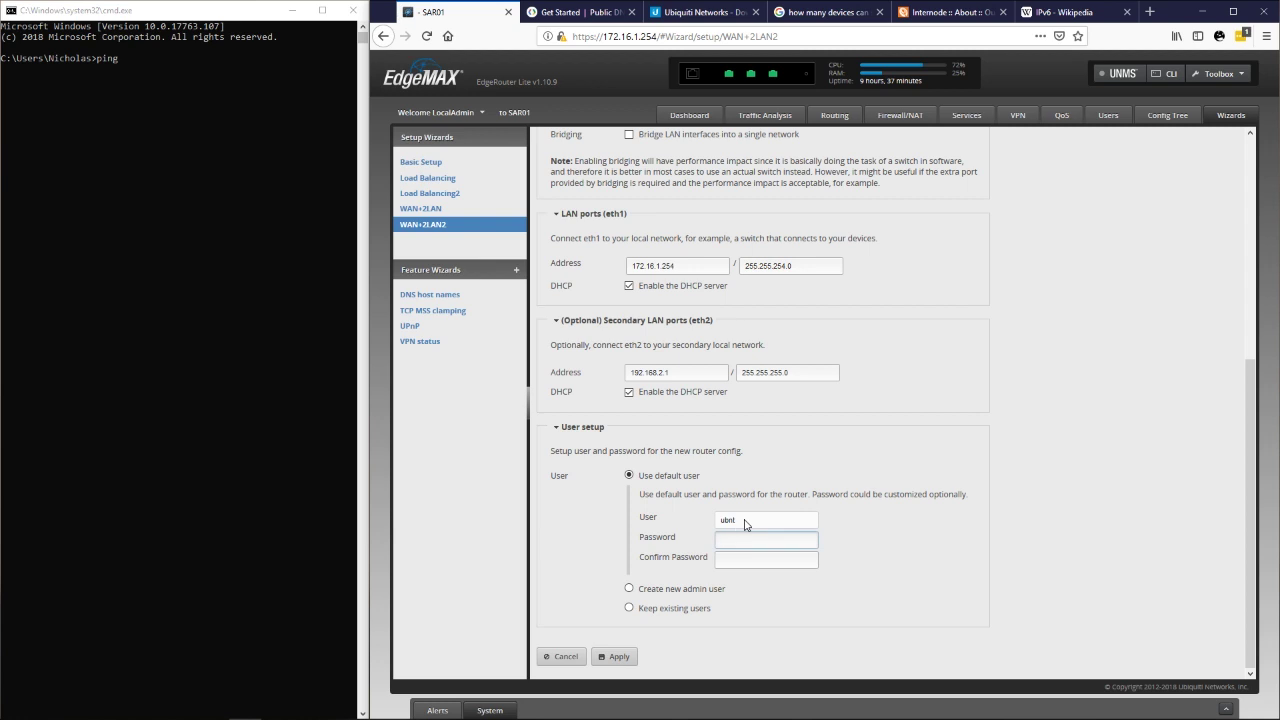
Keep existing users, apply the new configuration, reboot the router, and reload the login page.
click(642, 609)
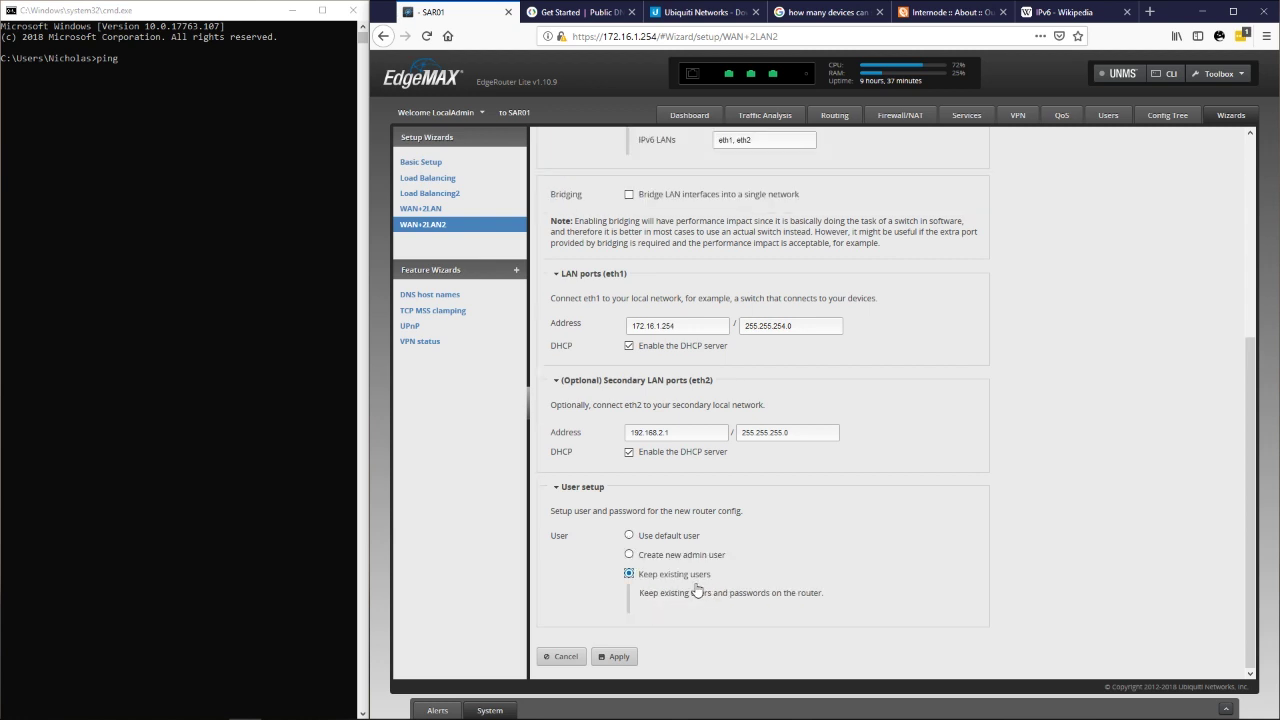
click(612, 657)
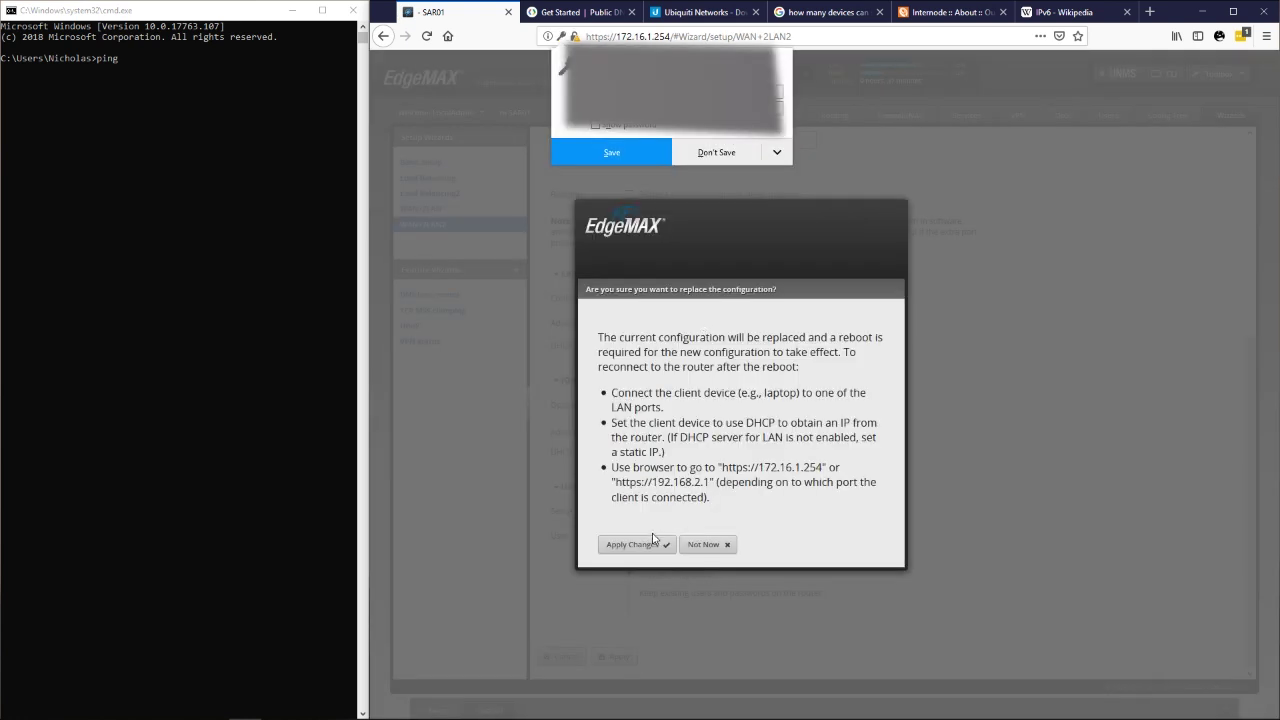
click(653, 540)
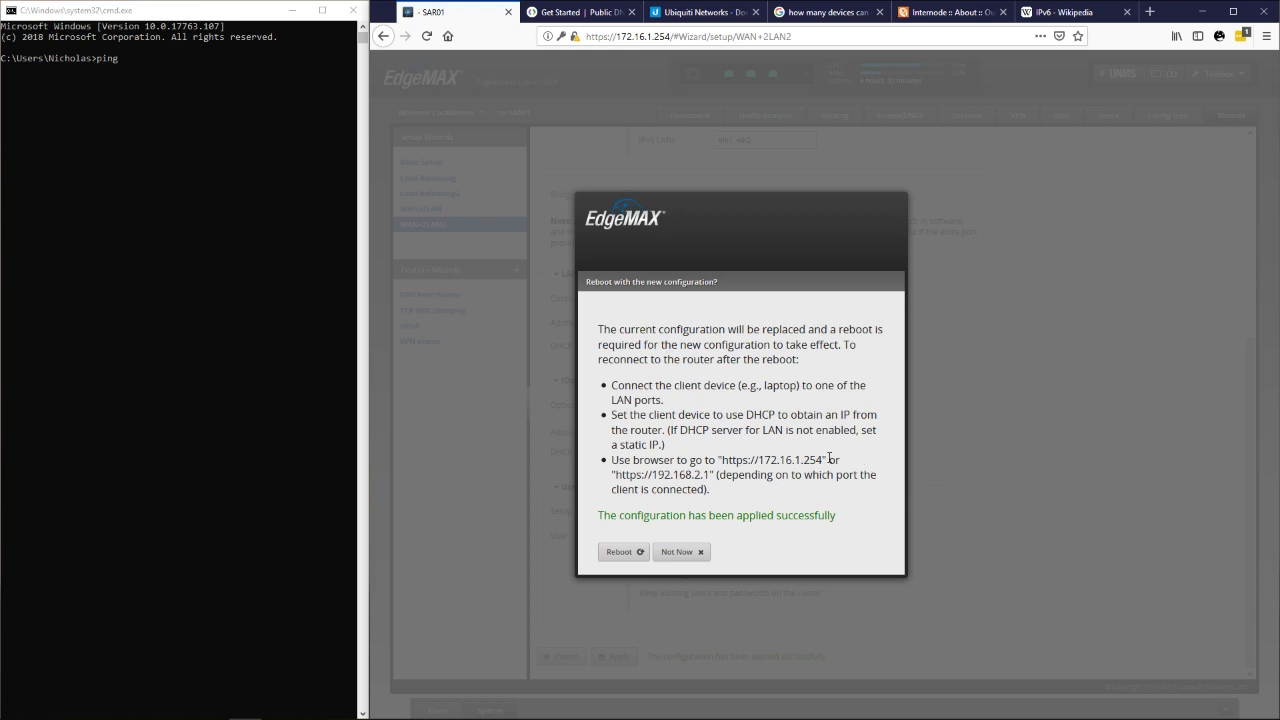
click(619, 551)
click(624, 662)
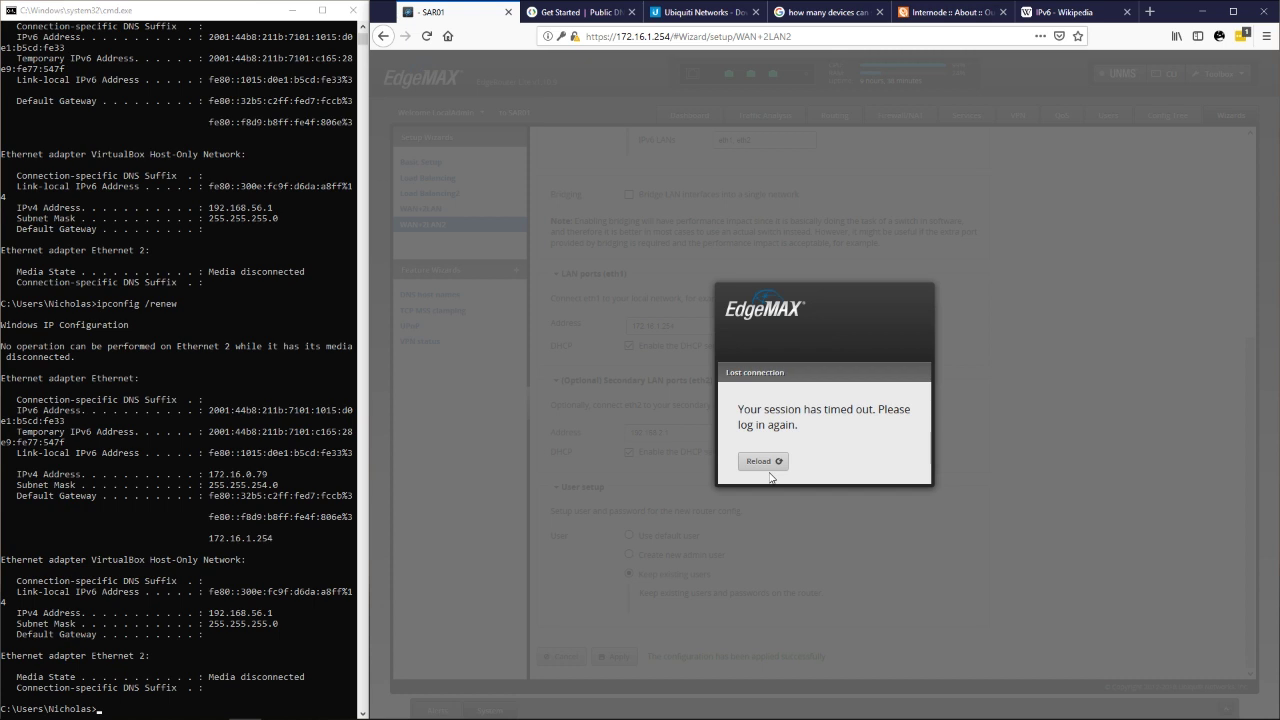
click(762, 461)
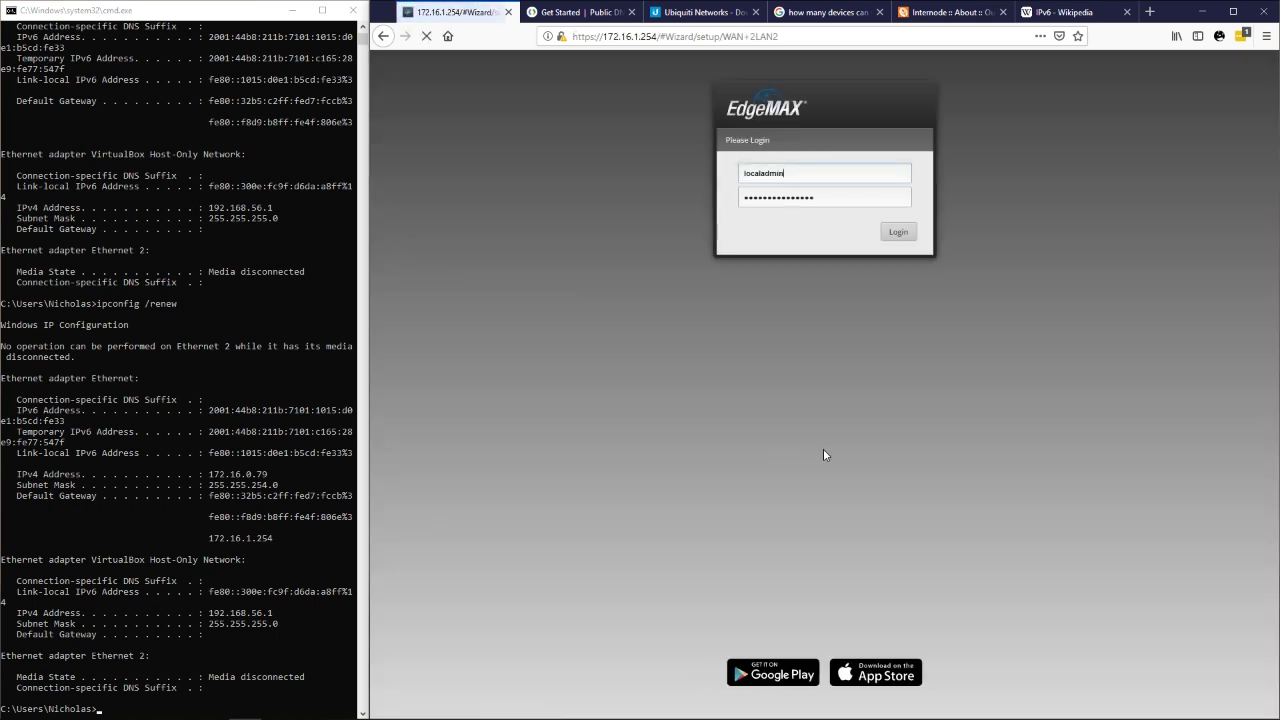
click(222, 370)
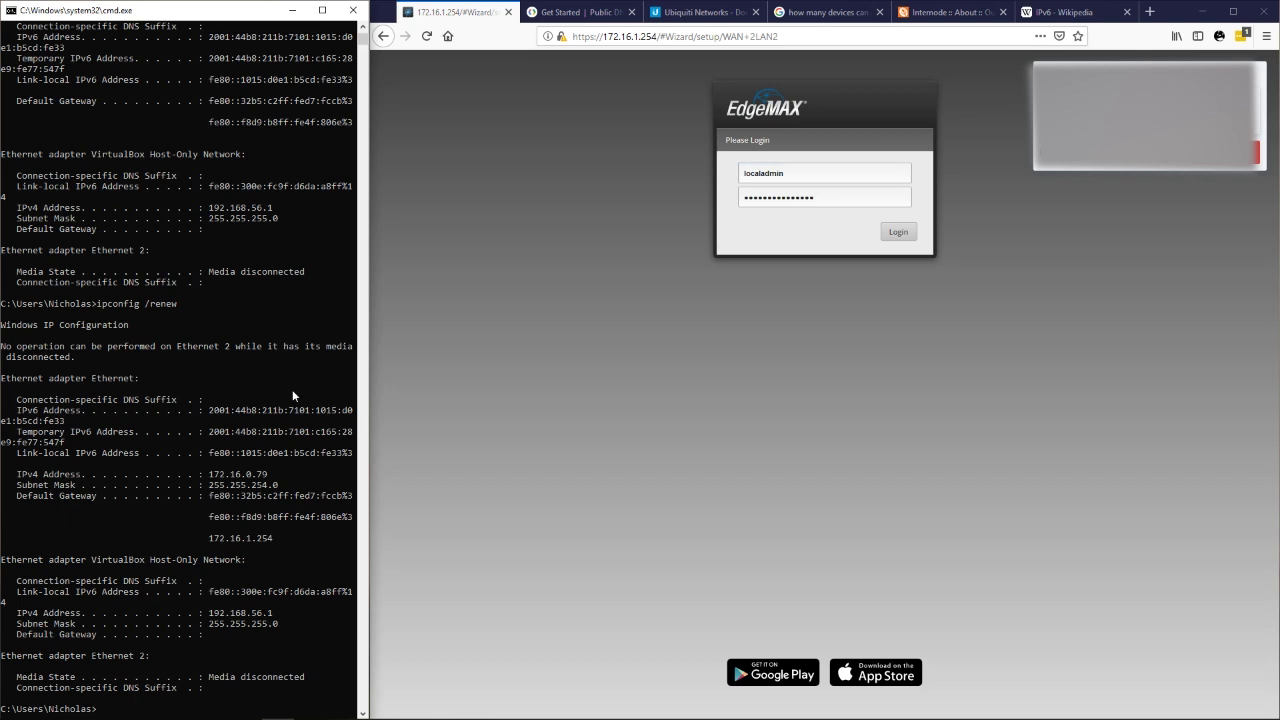
Clear the console with cls and ping google.com, getting replies at about 28 ms.
key(Return)
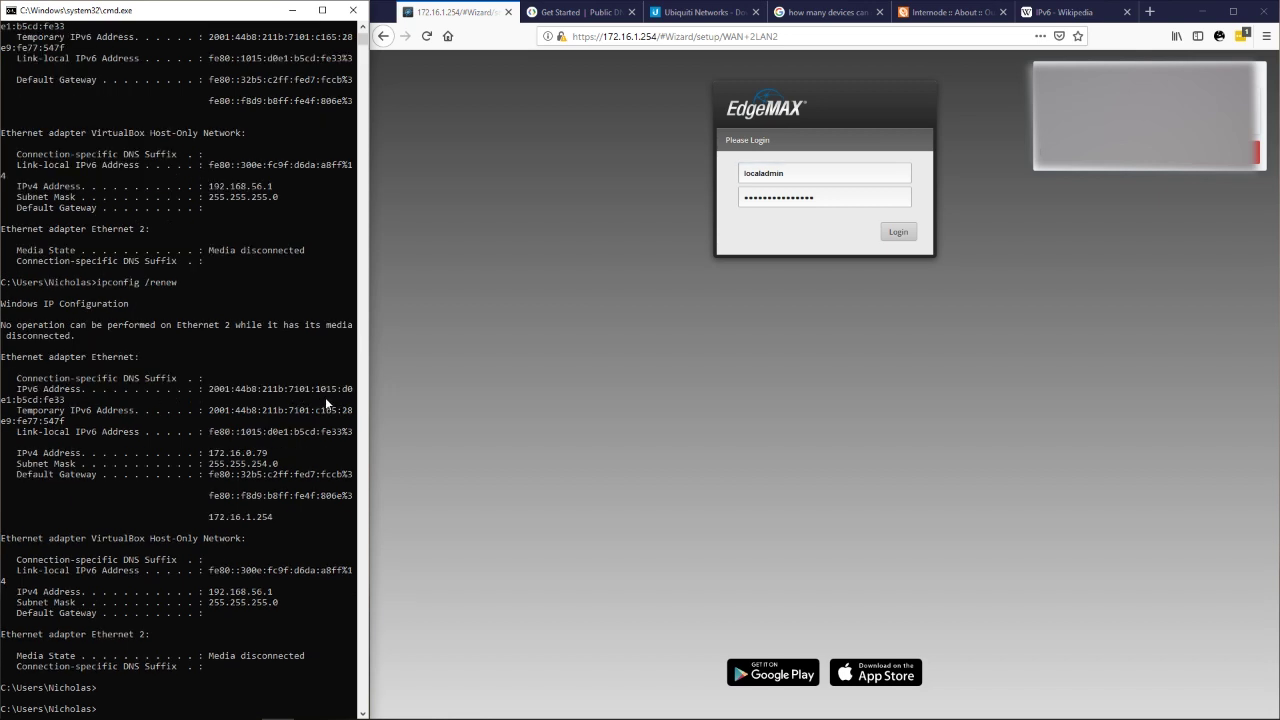
text(cls)
key(Return)
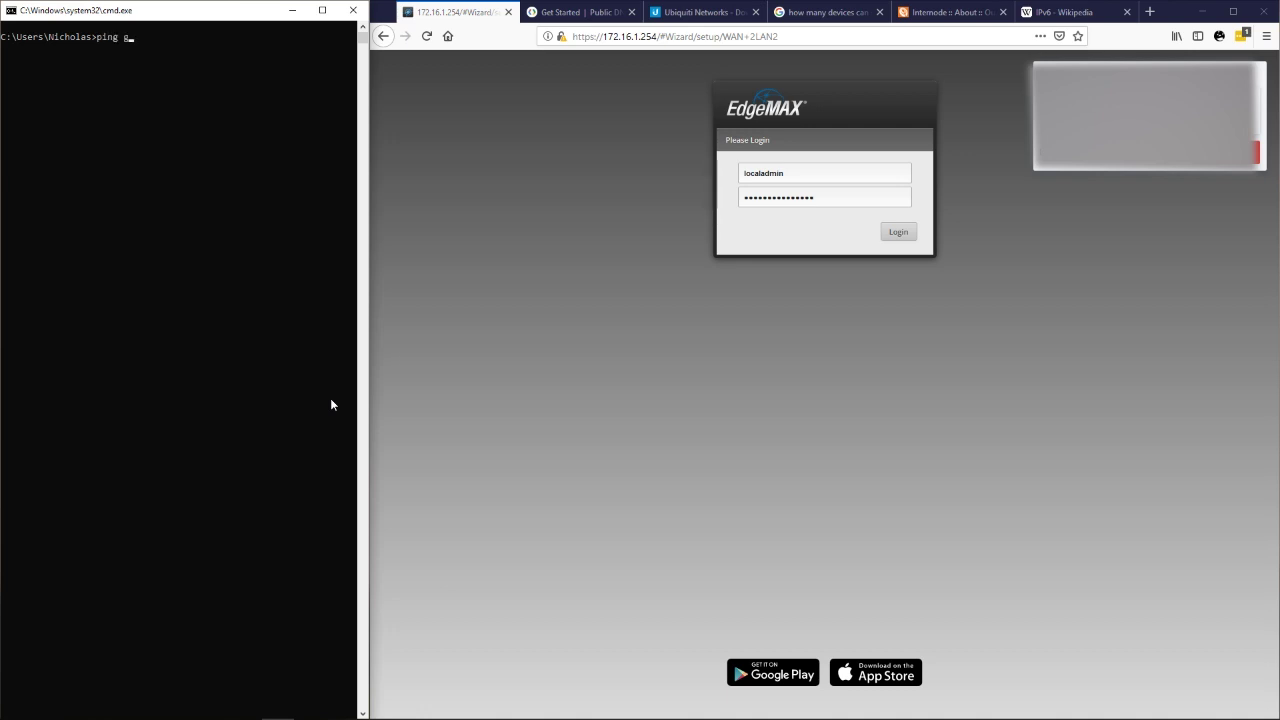
text(ping google.com)
key(Return)
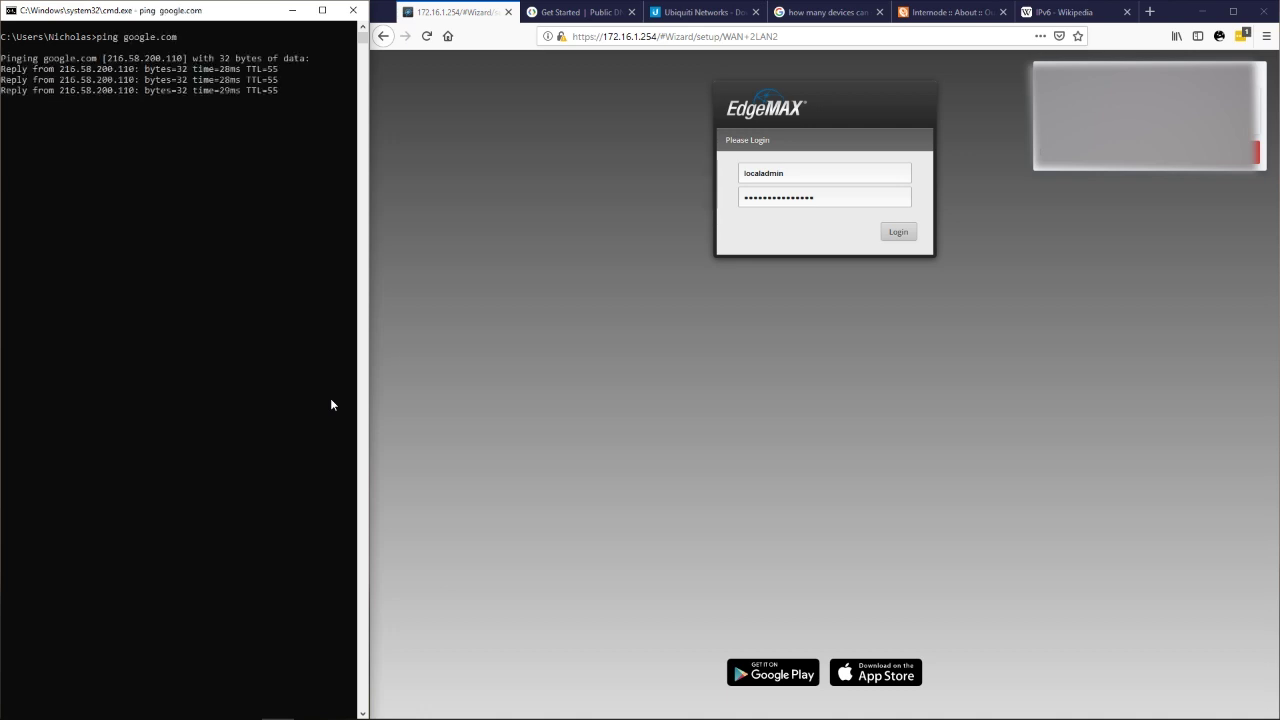
Load speedtest.net in a new tab and run the speed test.
click(1150, 13)
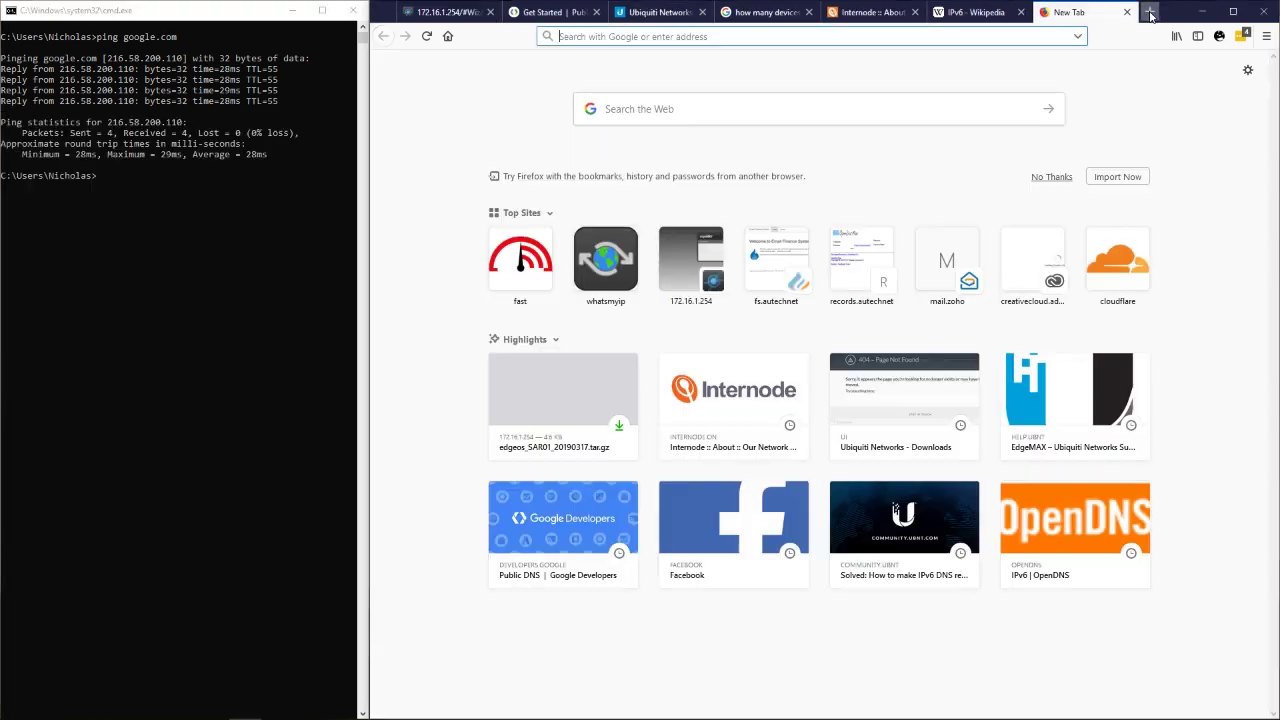
text(speedtest.net/)
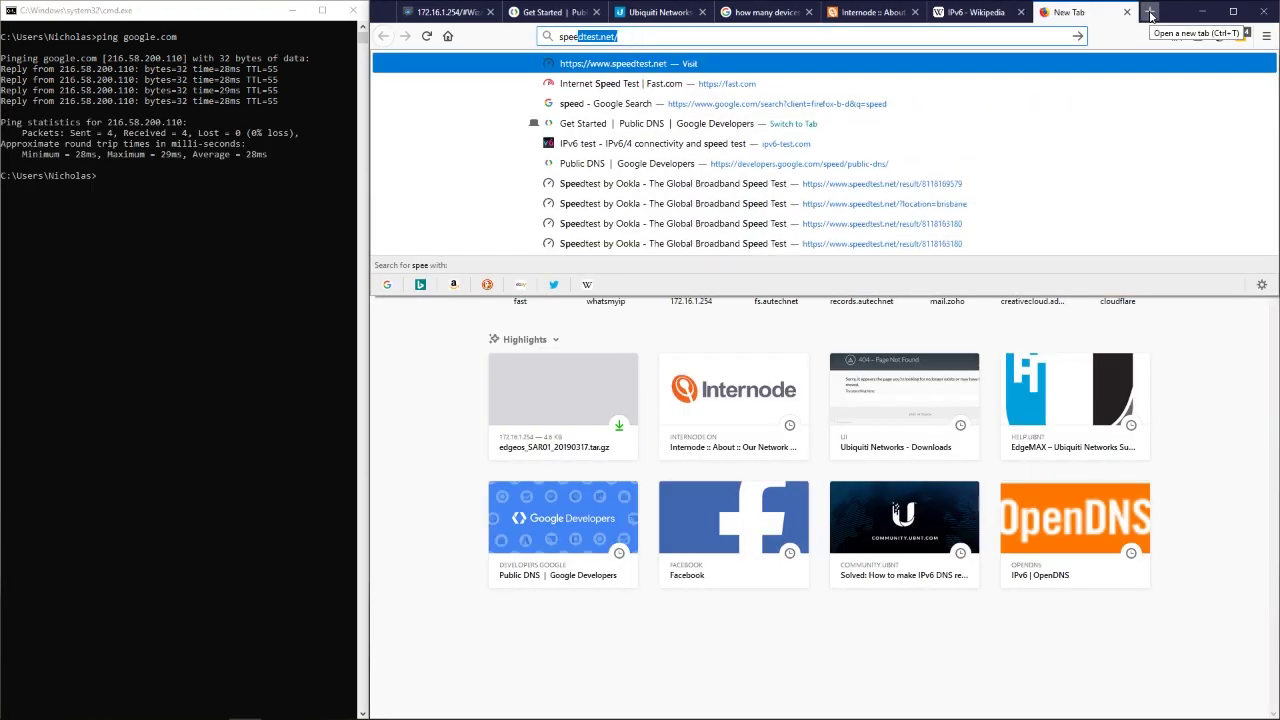
key(Return)
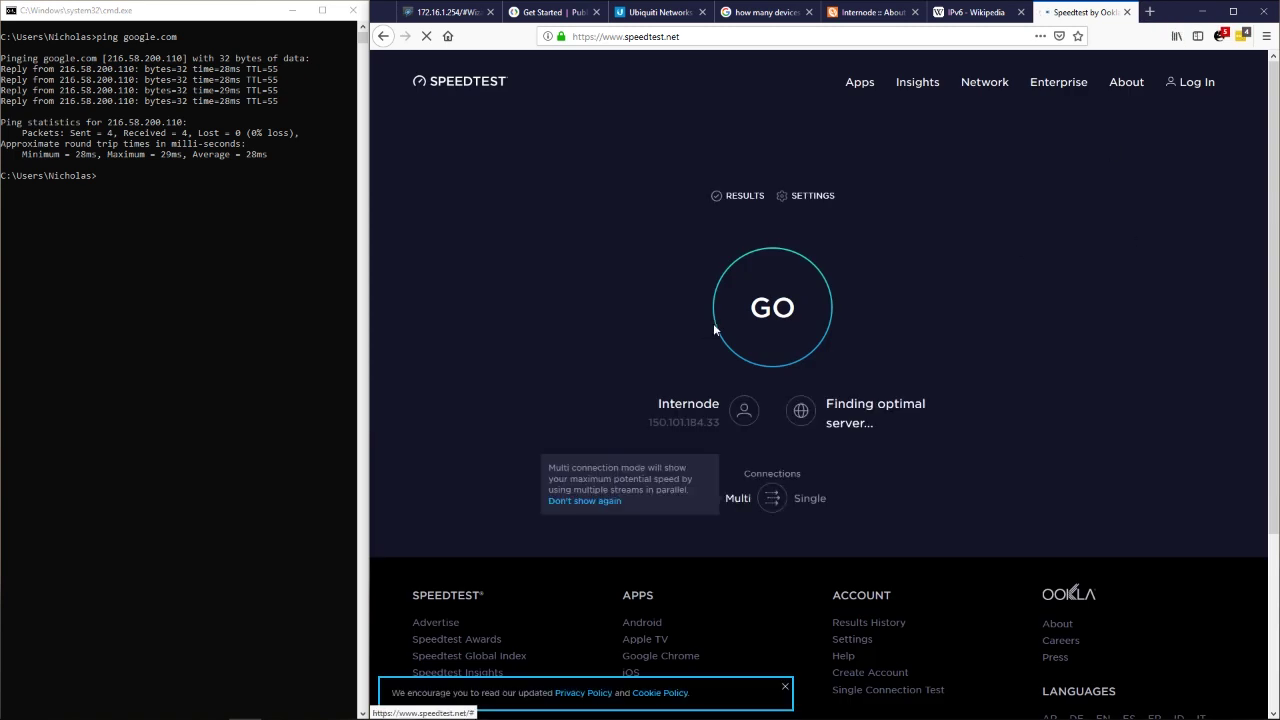
click(772, 316)
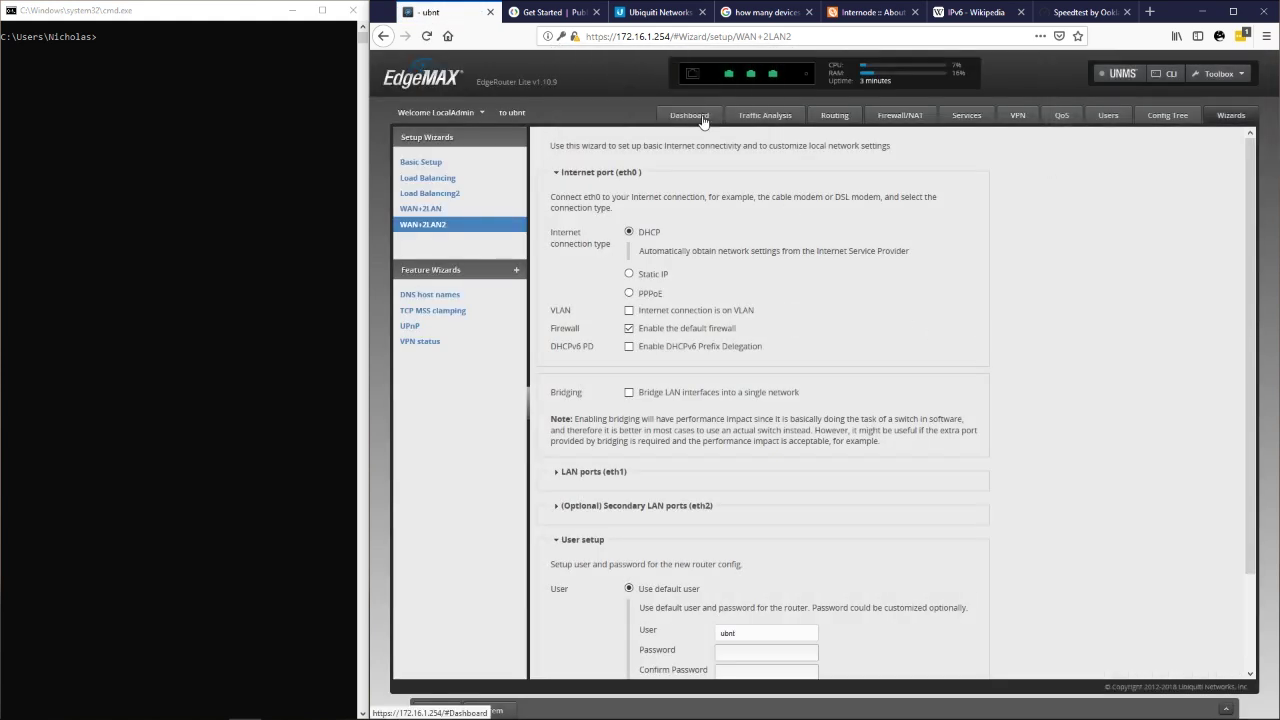
Review the Dashboard: eth0, eth1 at 172.16.1.254/23, eth2 and pppoe0 all connected.
click(690, 116)
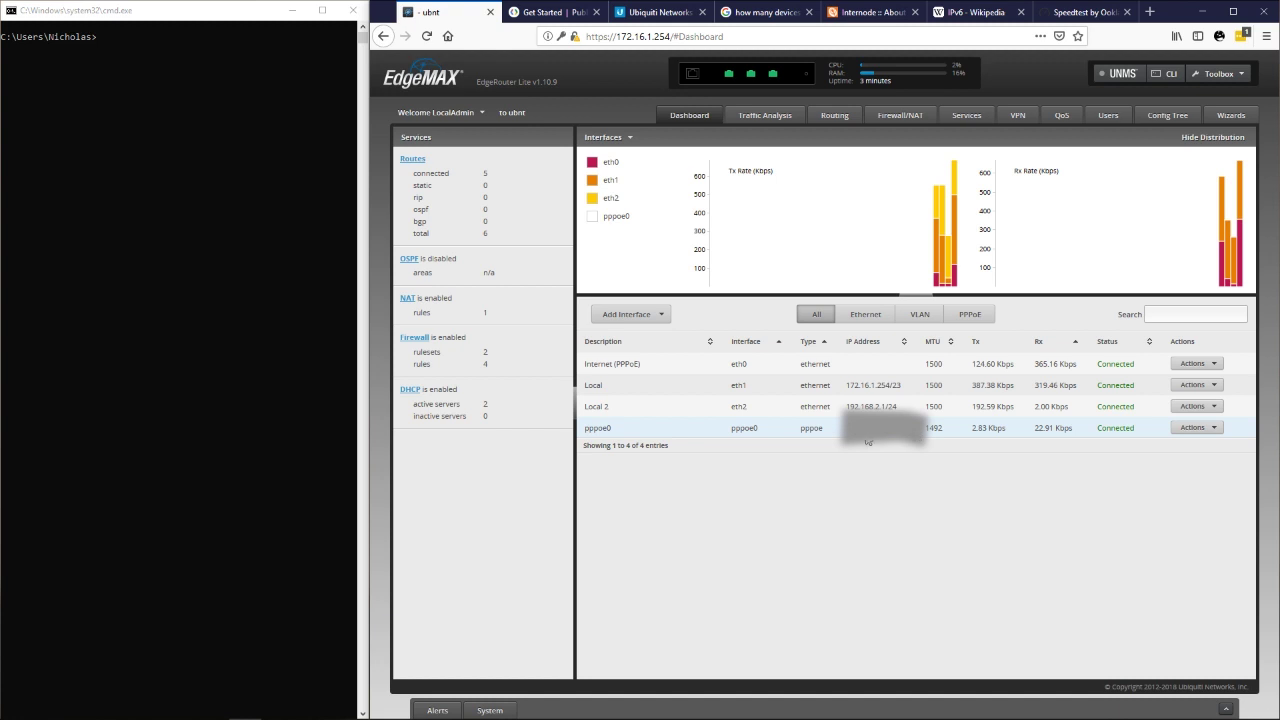
drag(864, 442, 840, 441)
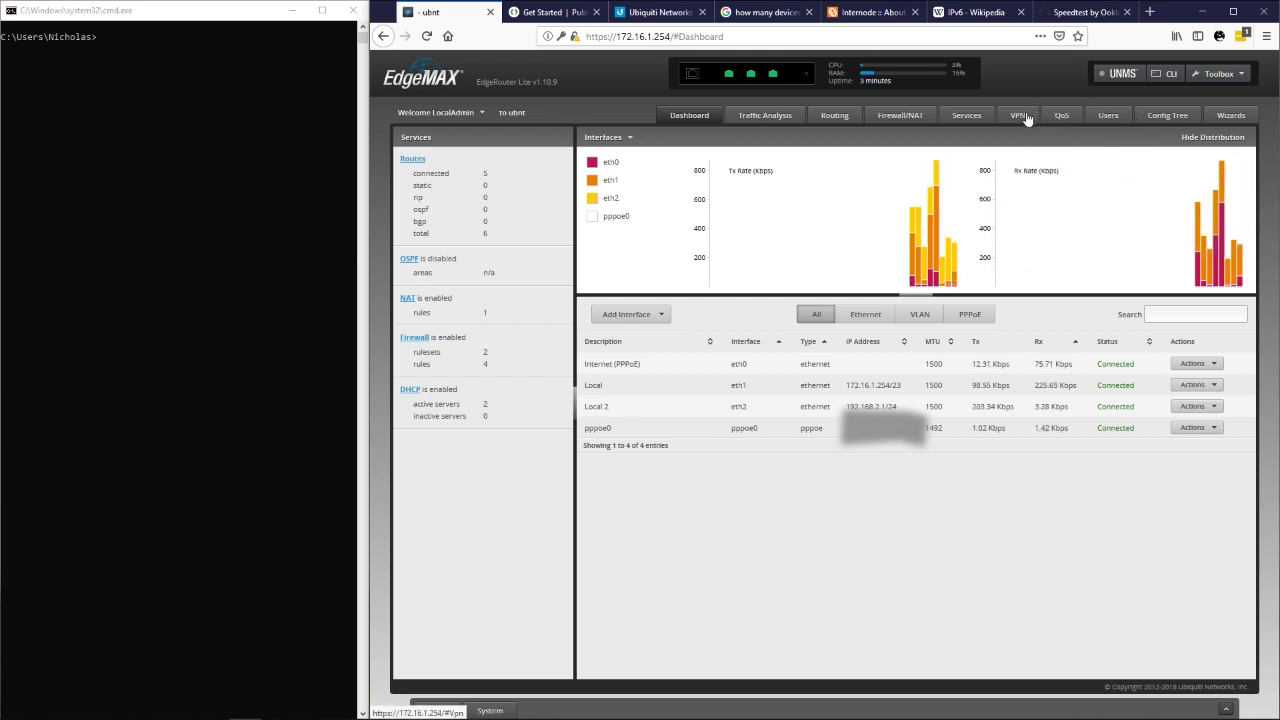
In Config Tree, drill into interfaces > ethernet > eth0 > pppoe > 0 > dhcpv6-pd.
click(1157, 116)
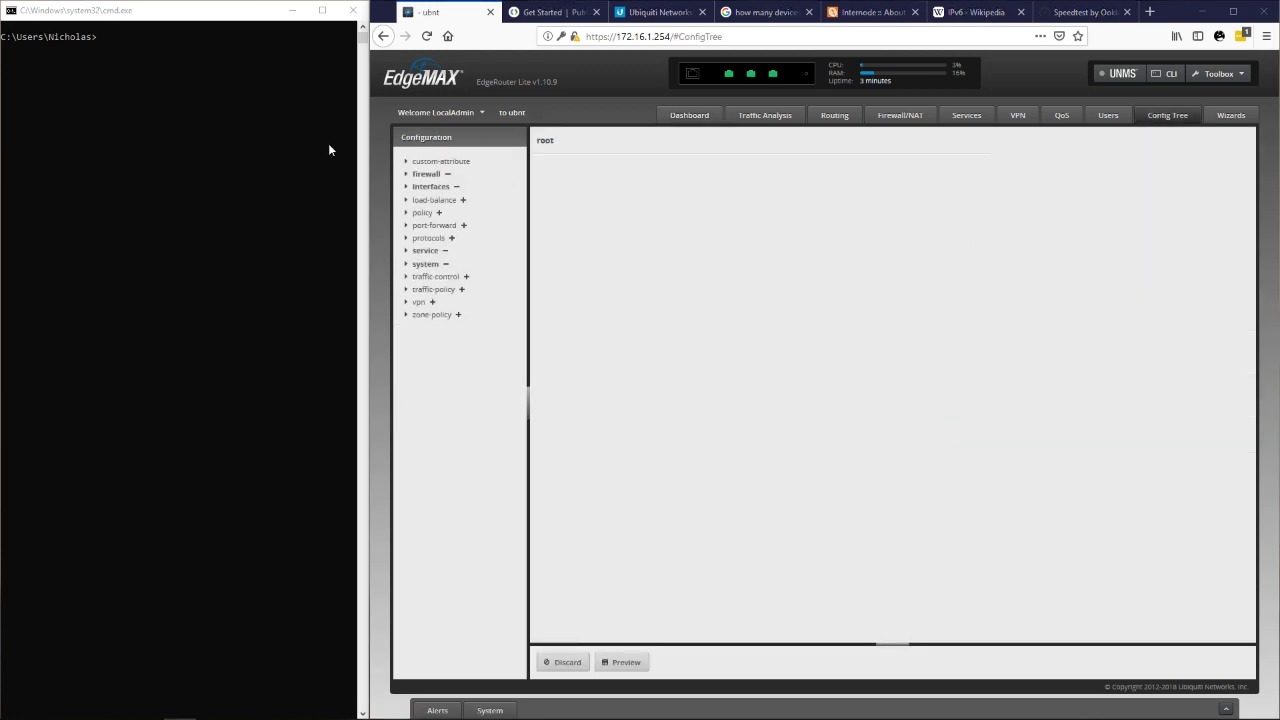
click(405, 188)
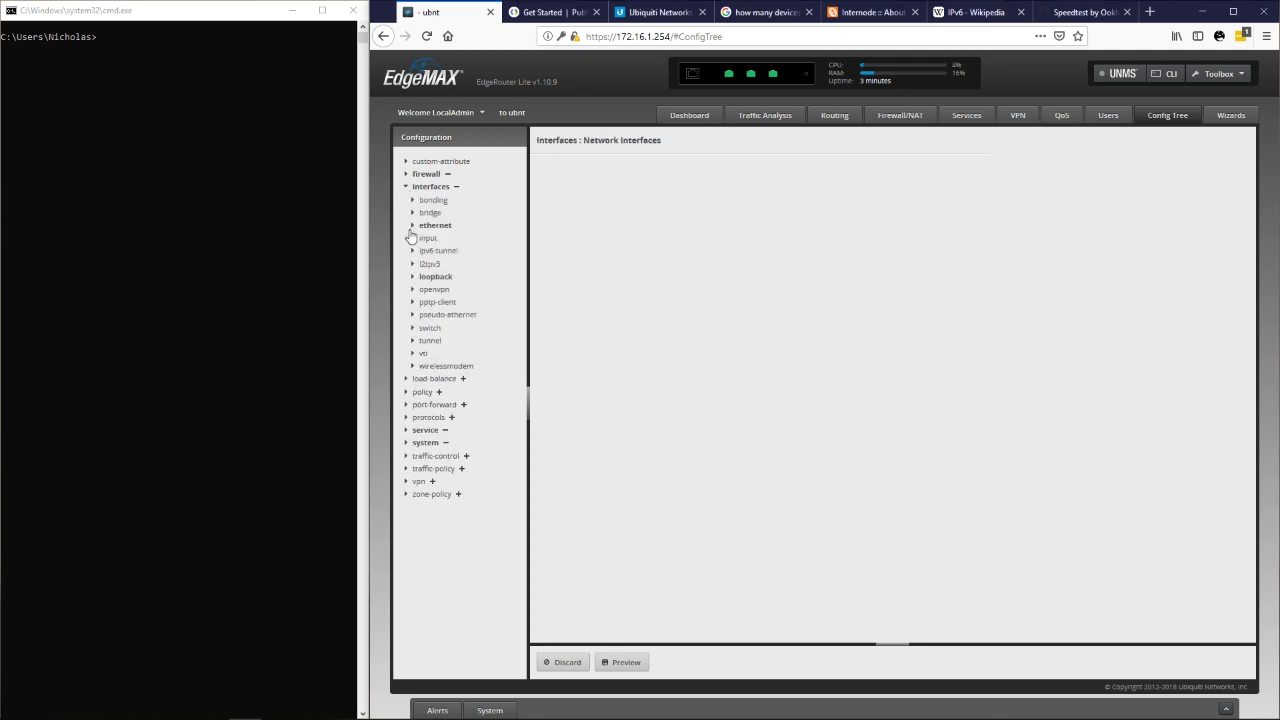
click(411, 227)
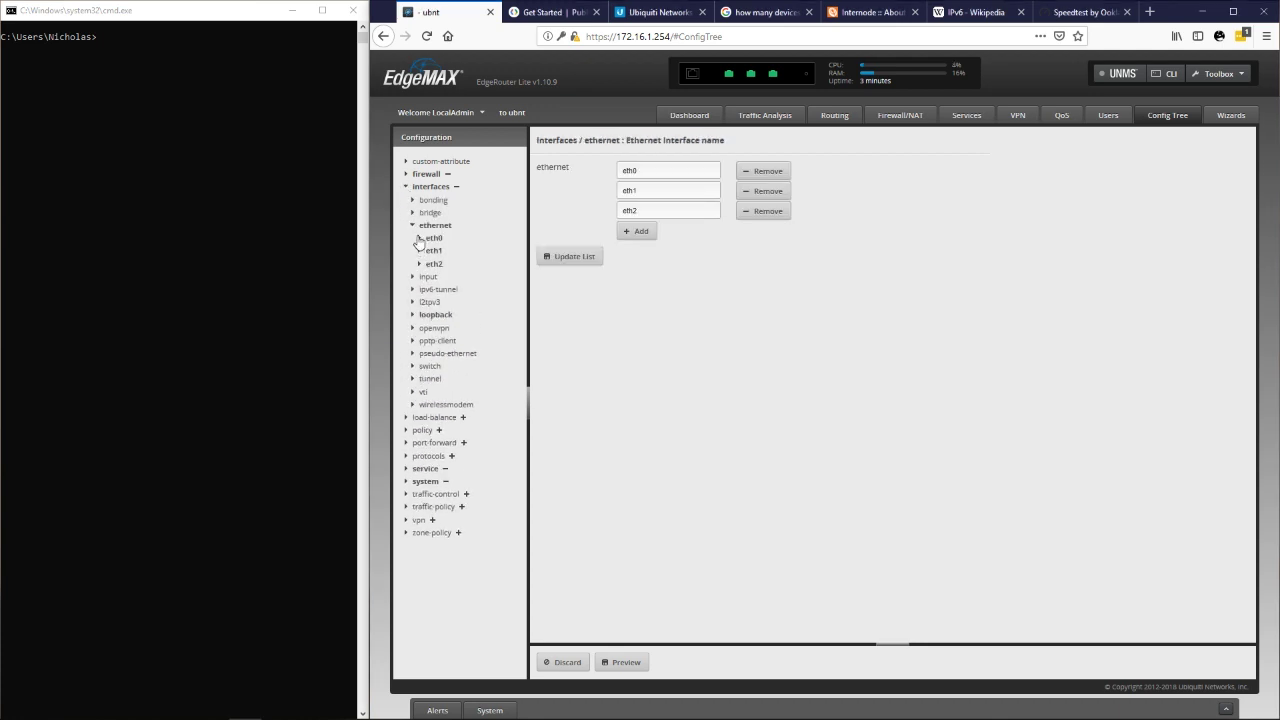
click(419, 239)
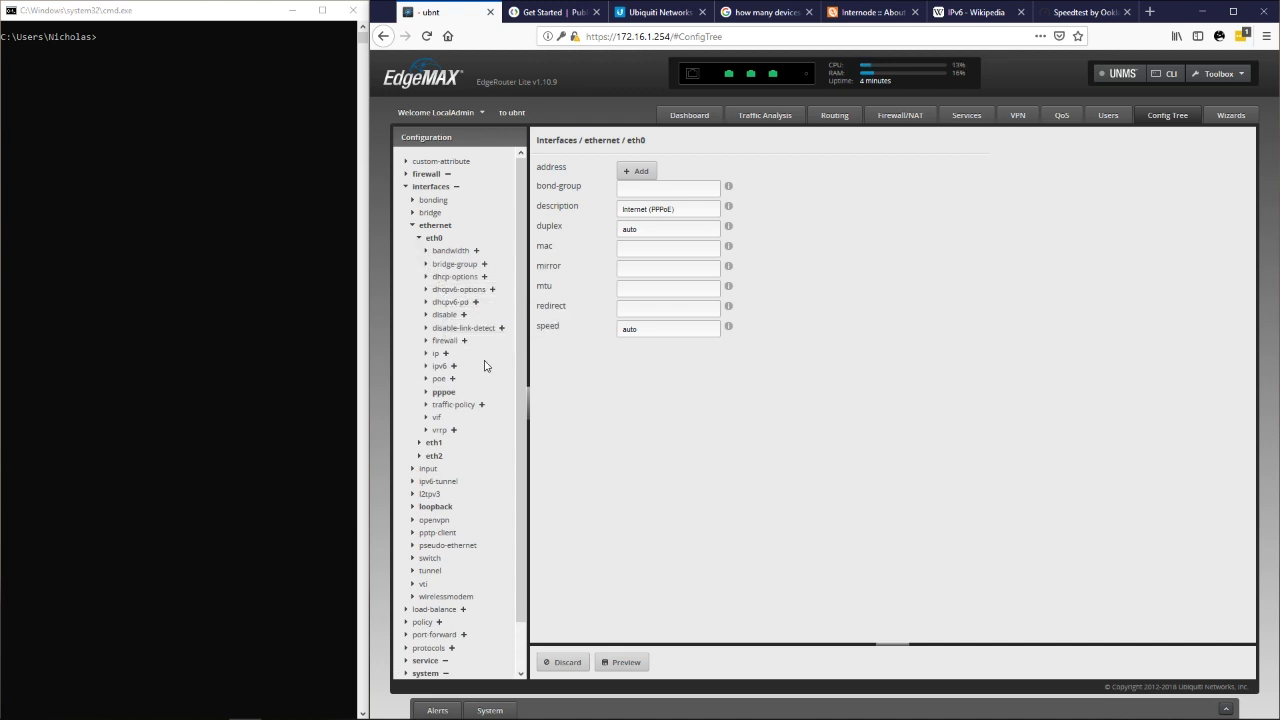
click(424, 392)
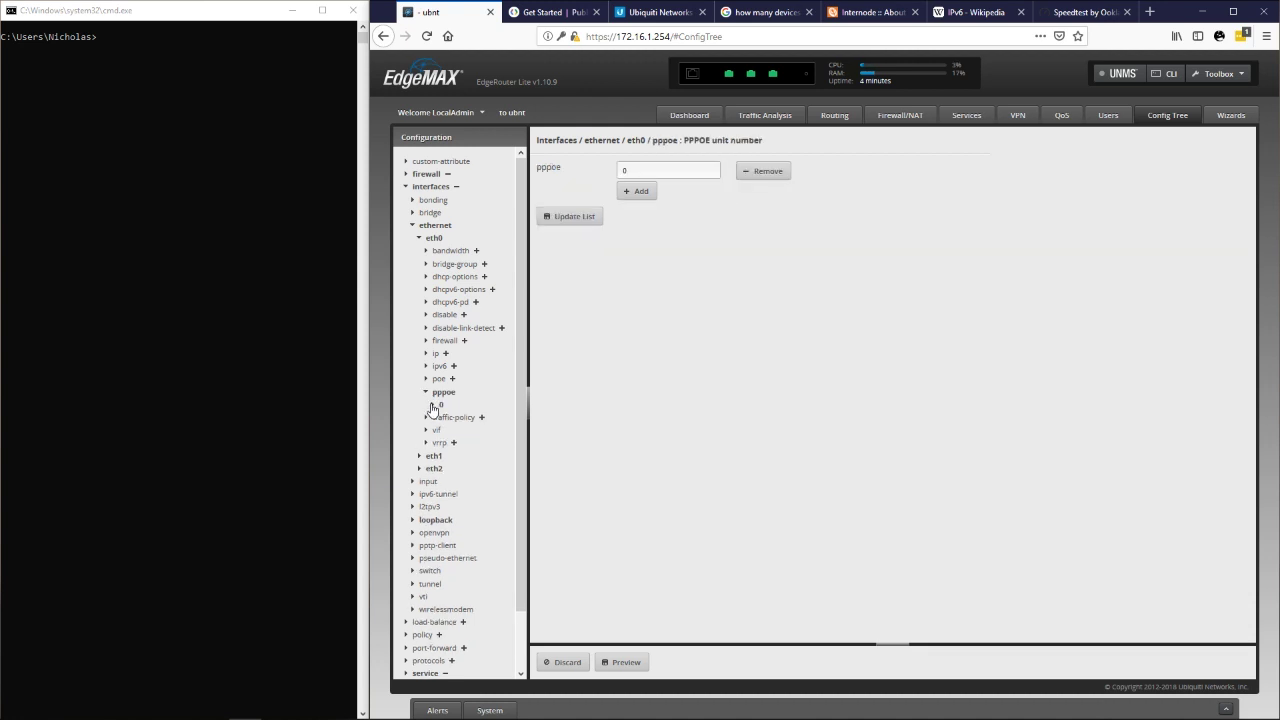
click(432, 405)
scroll(436, 406, down, 1)
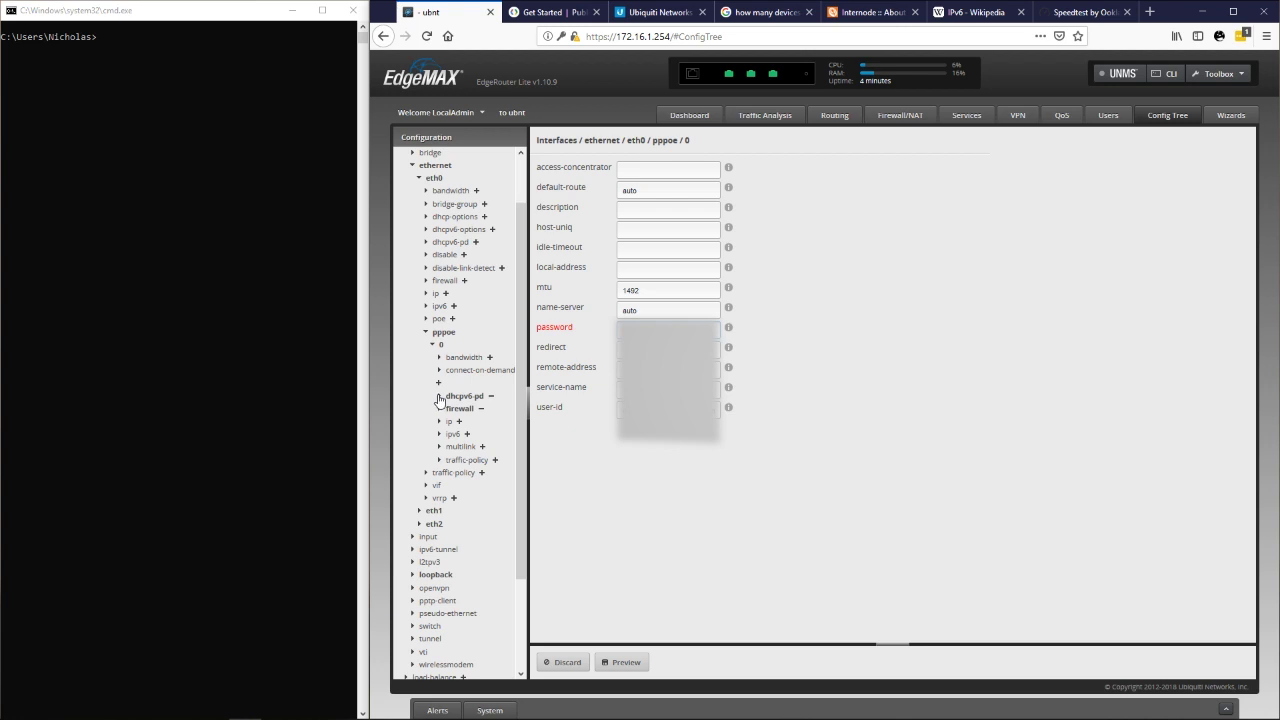
click(438, 397)
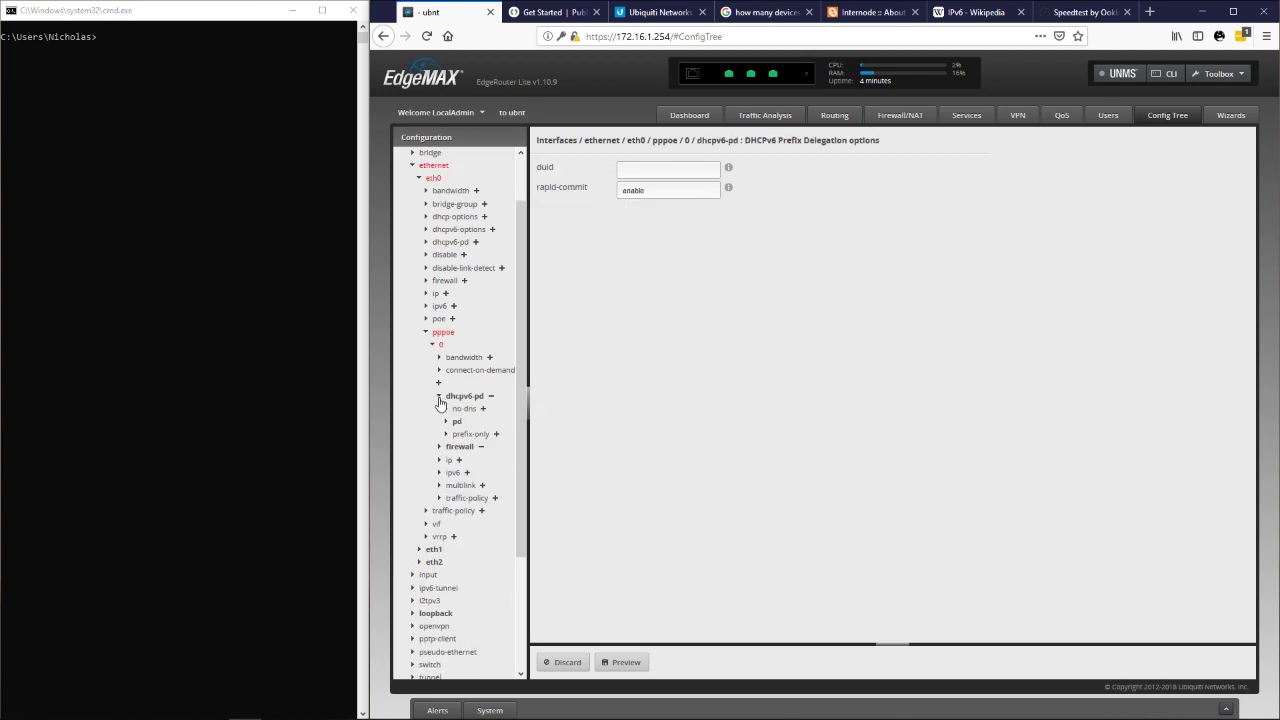
Enable IPv6 on PPPoE unit 0 and add stateless address autoconf.
click(440, 473)
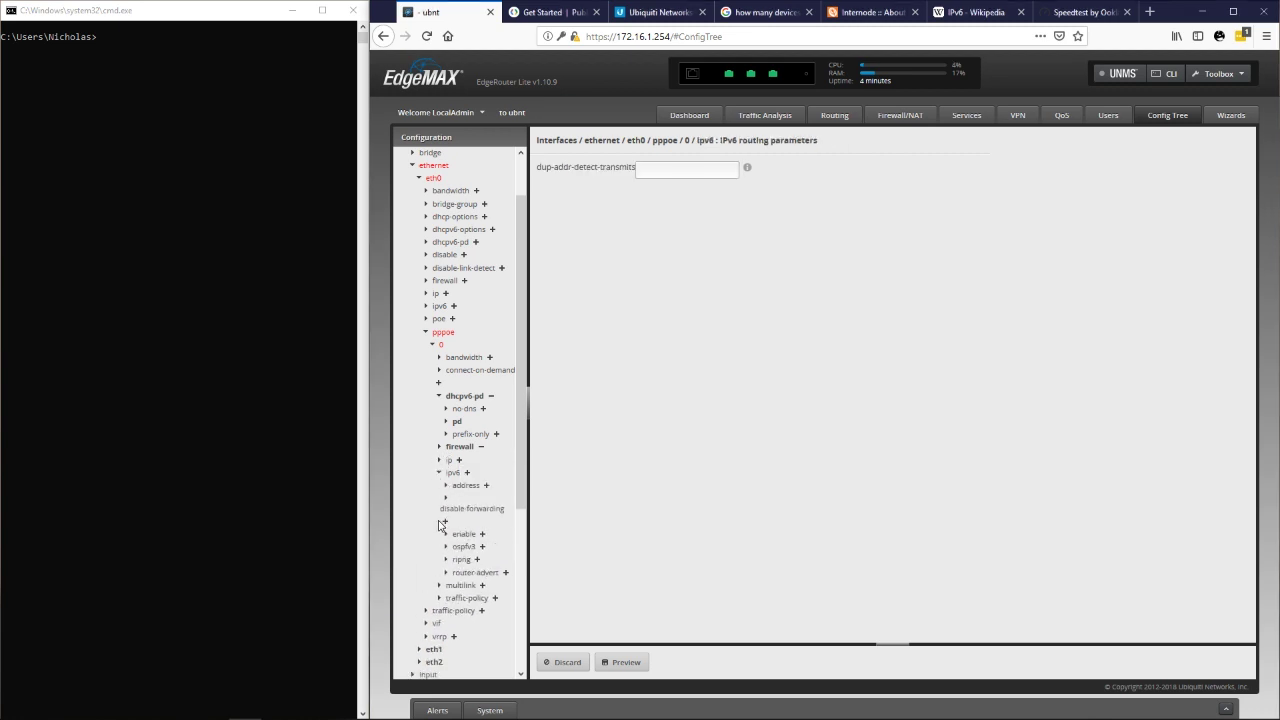
click(481, 535)
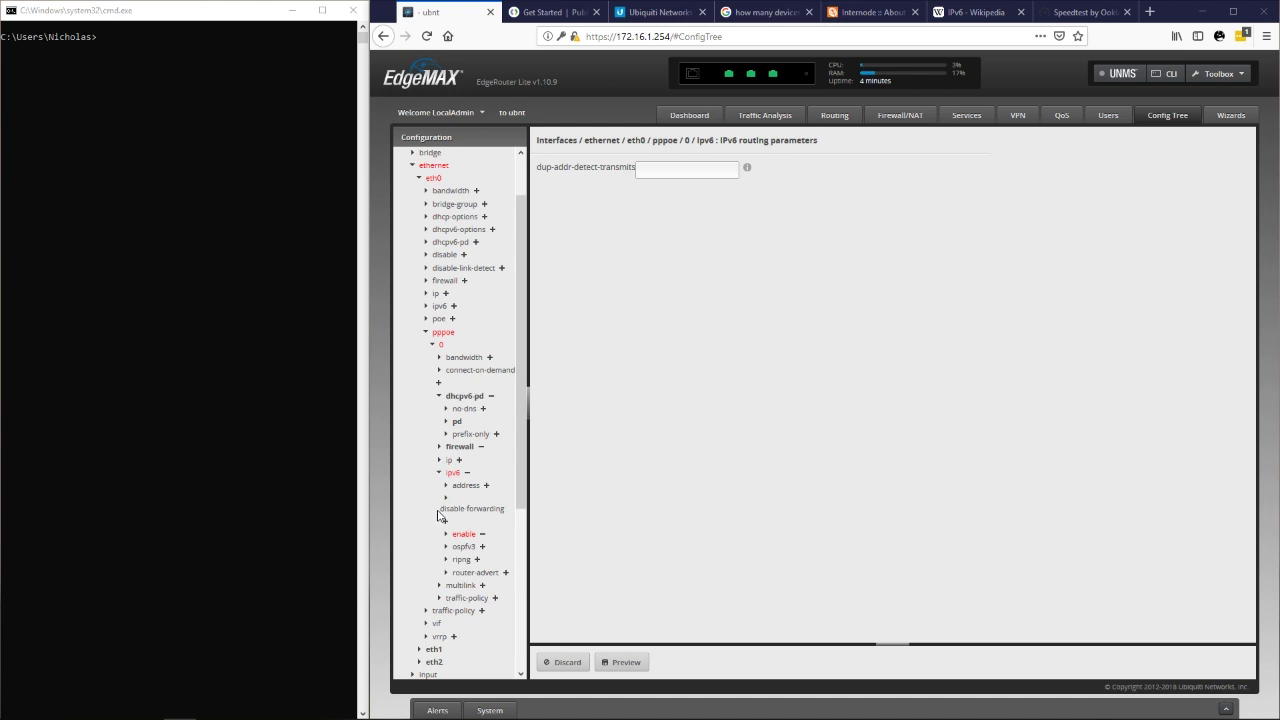
click(446, 485)
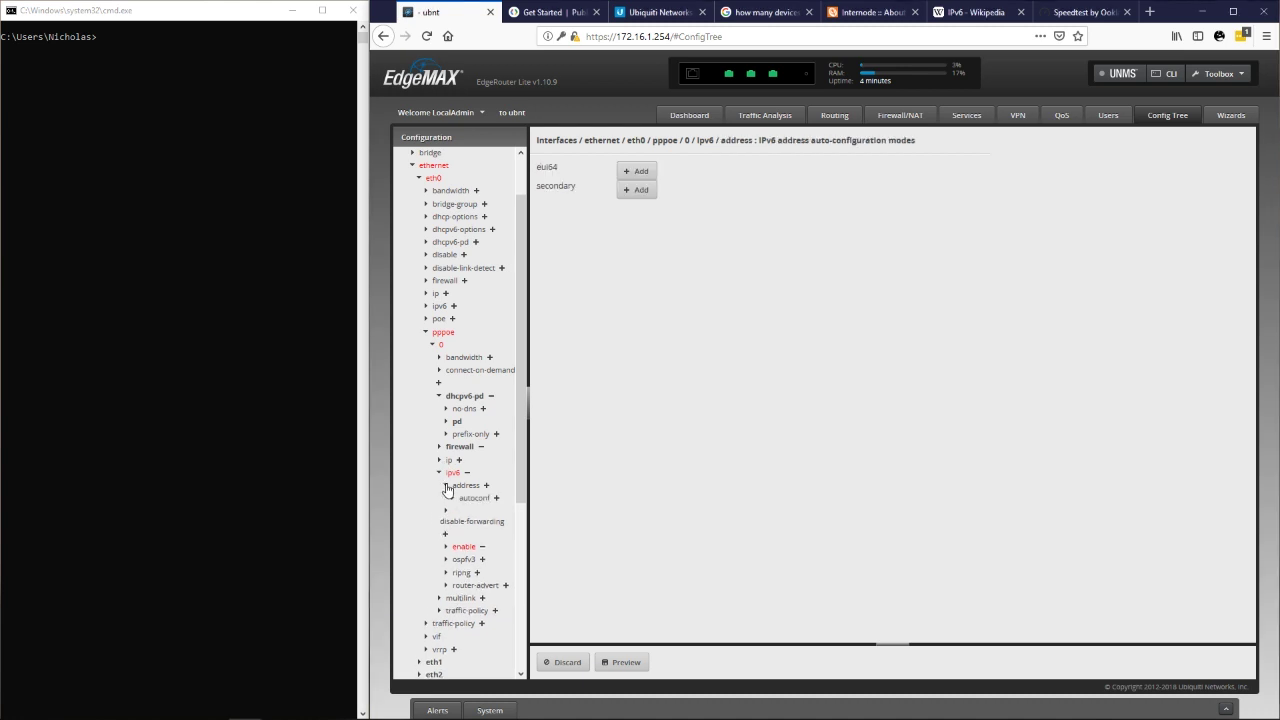
click(474, 498)
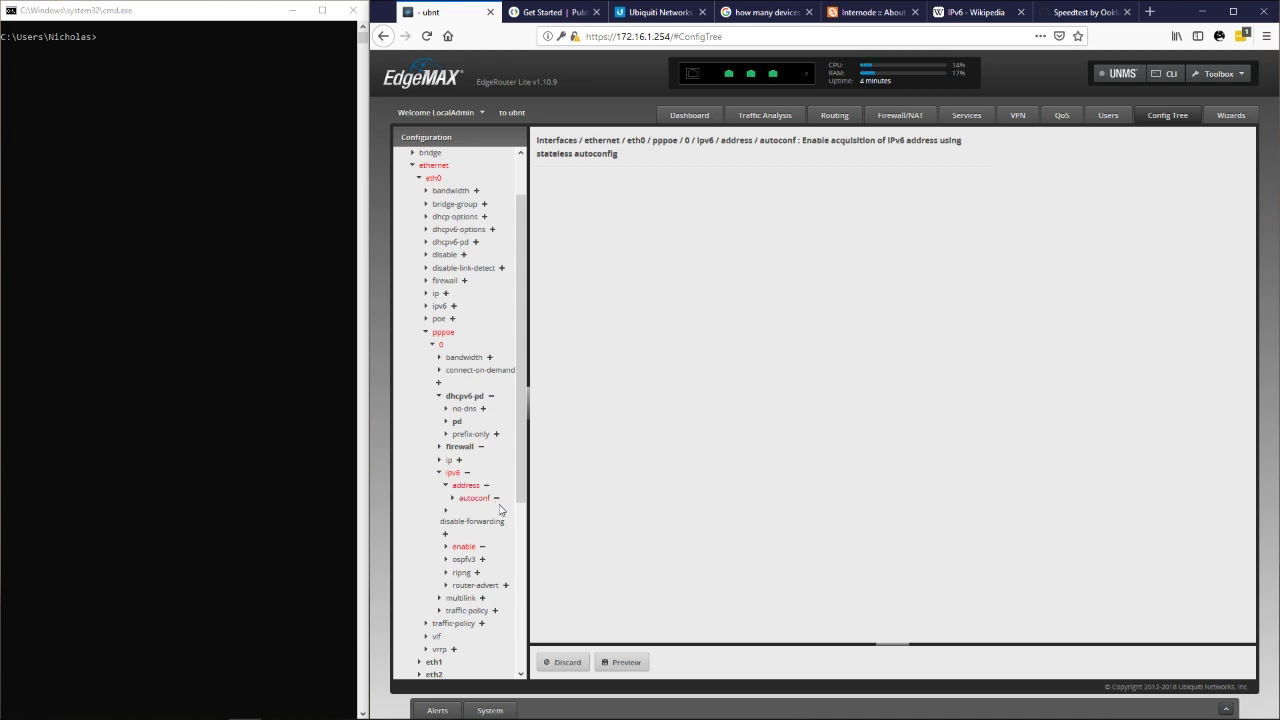
Set the PPPoE IPv6 dup-addr-detect-transmits value to 1.
scroll(500, 511, down, 1)
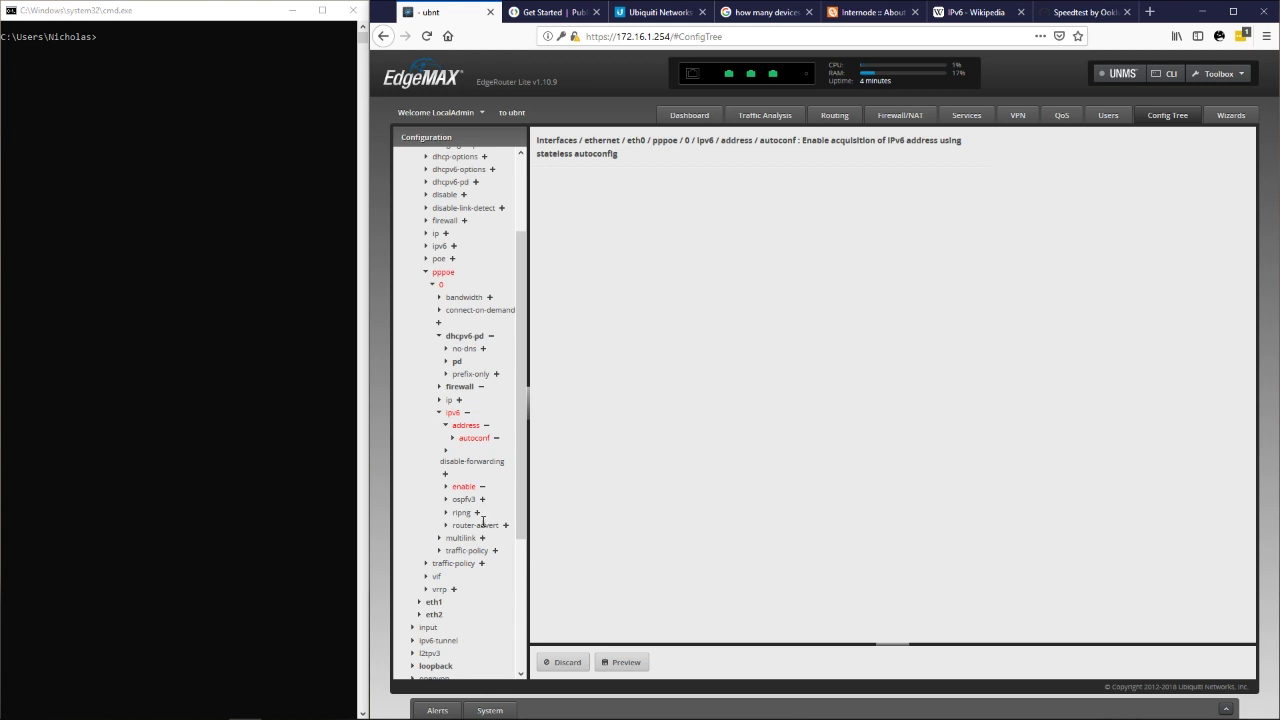
scroll(487, 516, down, 1)
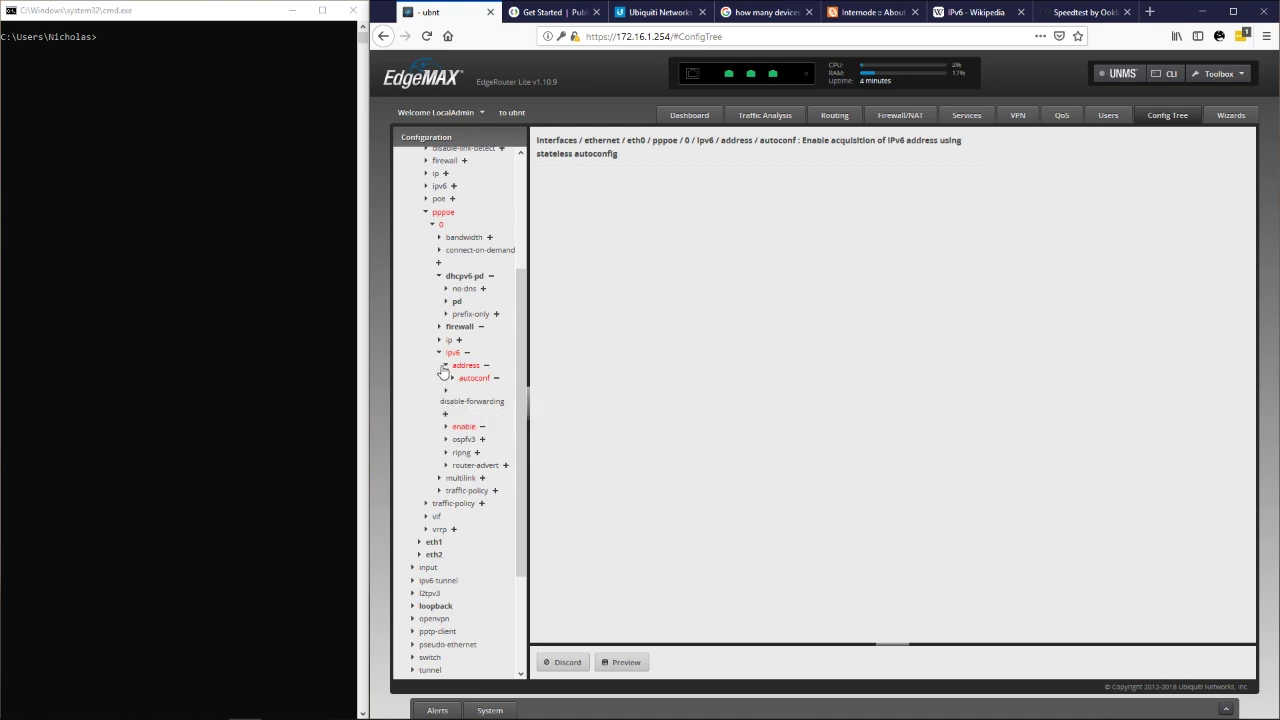
click(441, 356)
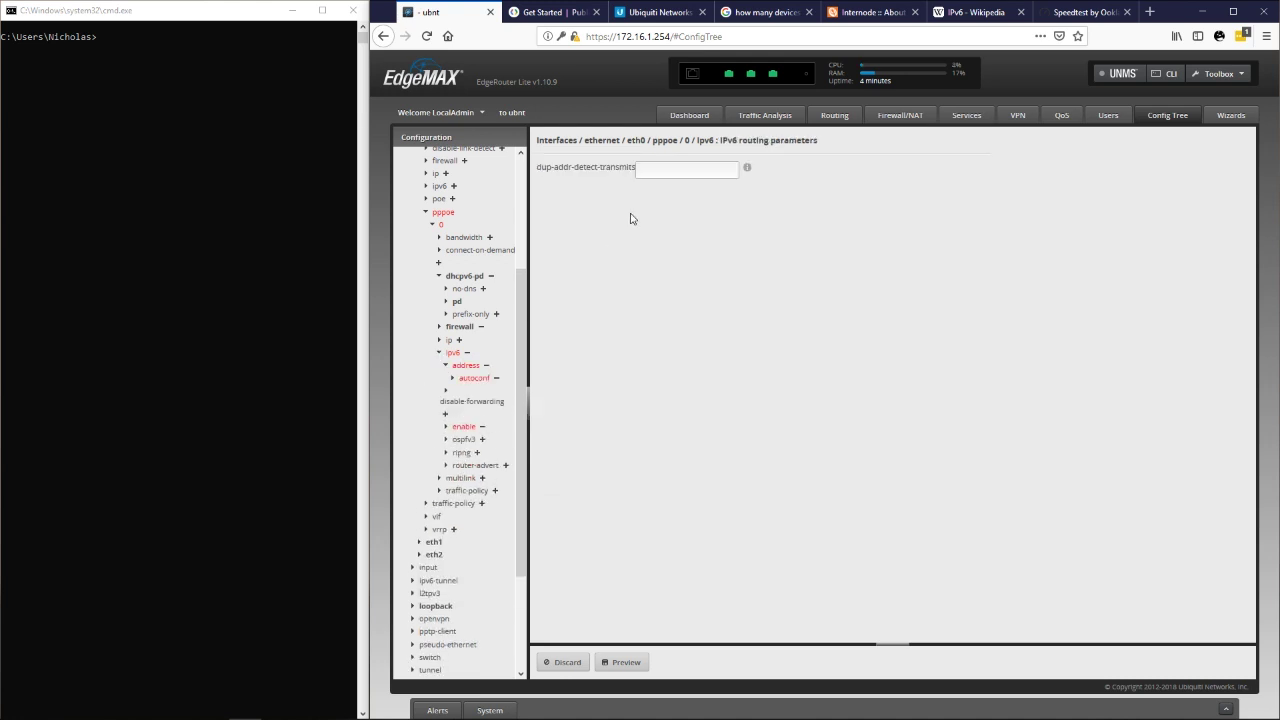
click(690, 172)
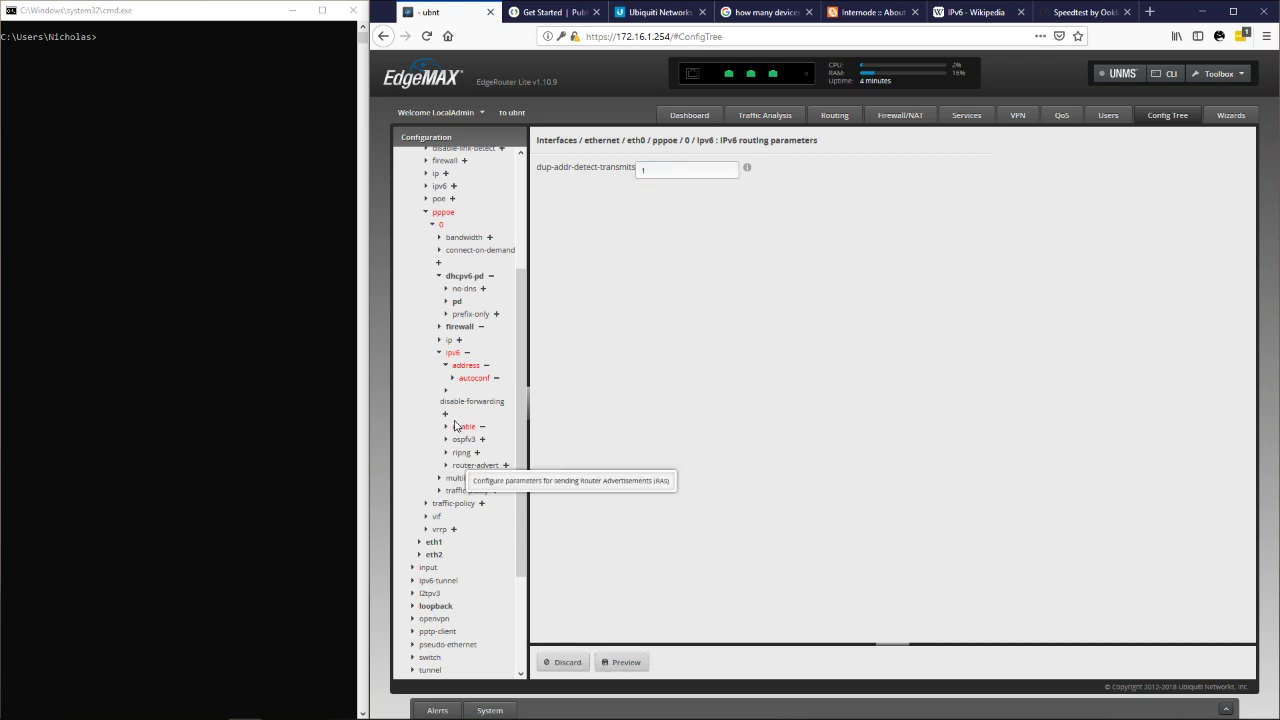
scroll(521, 308, up, 2)
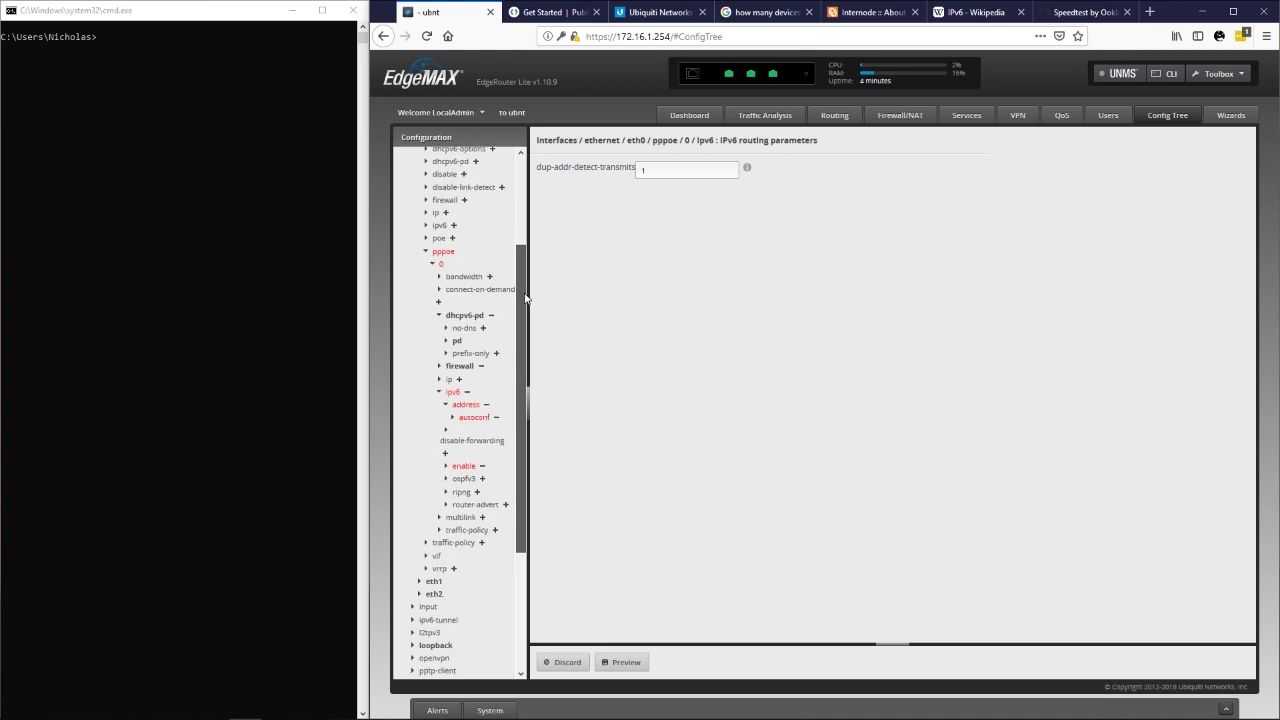
scroll(522, 300, up, 2)
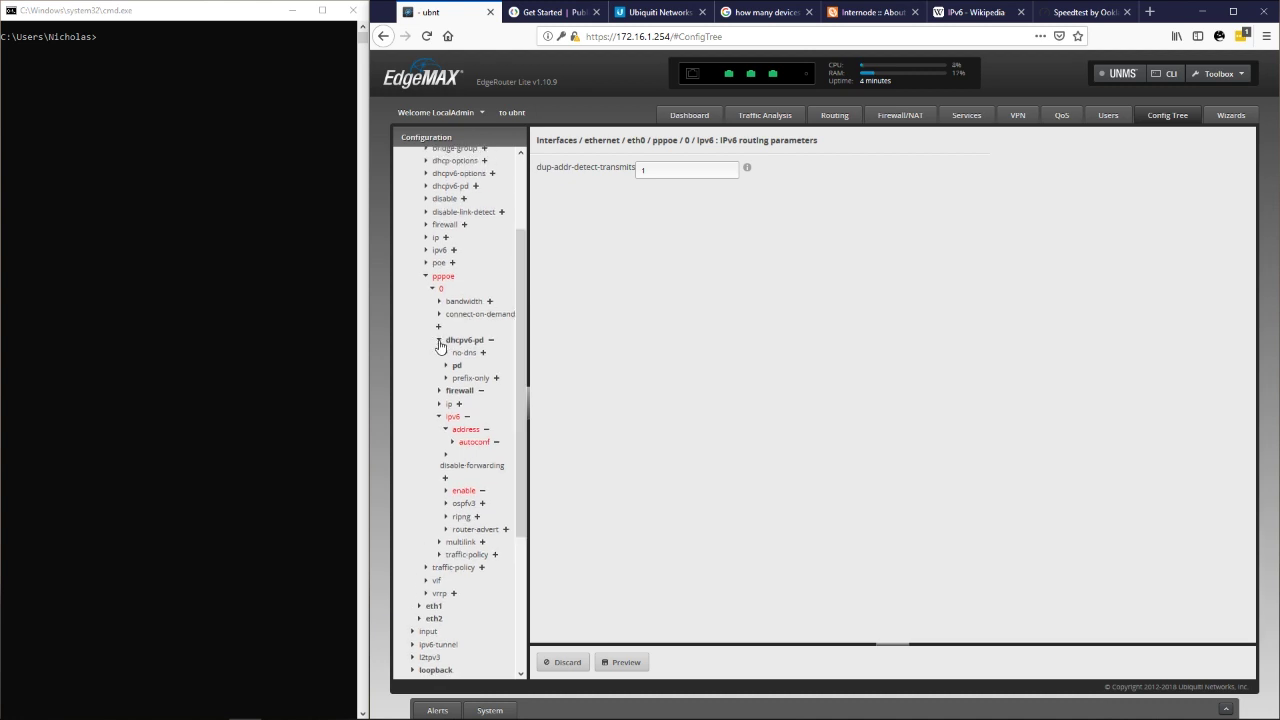
Expand dhcpv6-pd > pd 0 > interface to list the delegated interfaces eth1 and eth2.
click(439, 341)
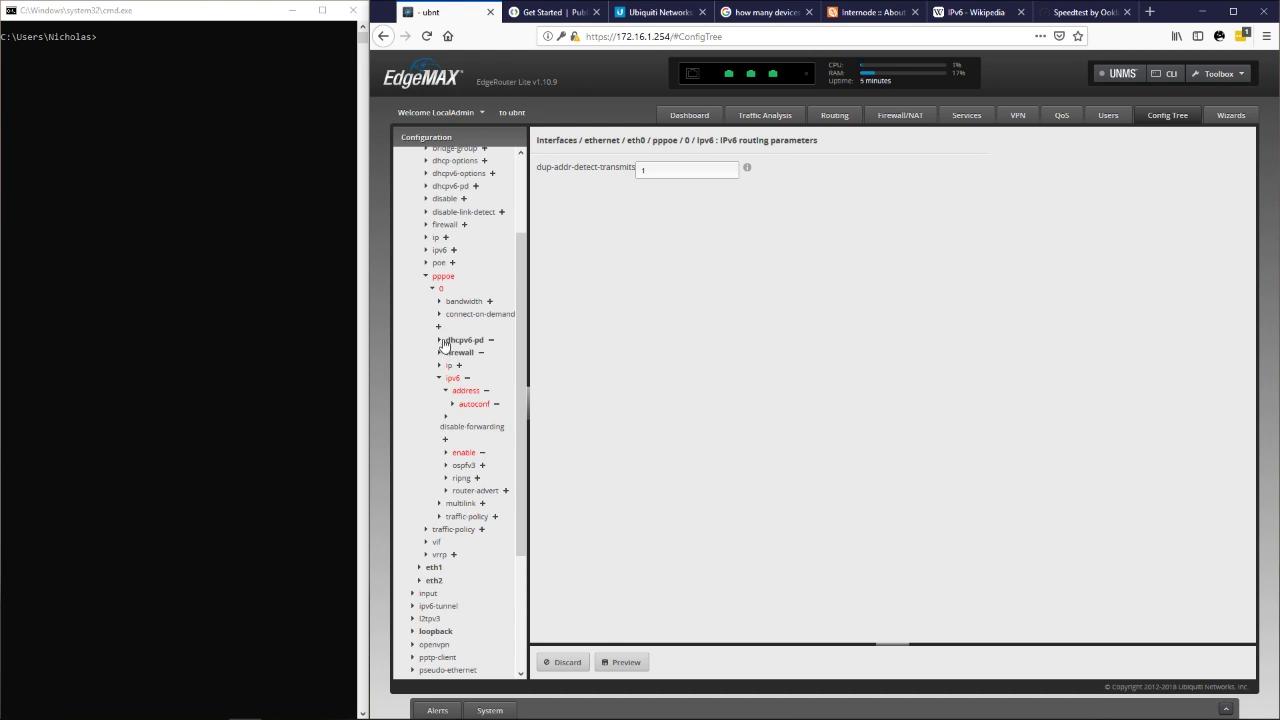
click(440, 341)
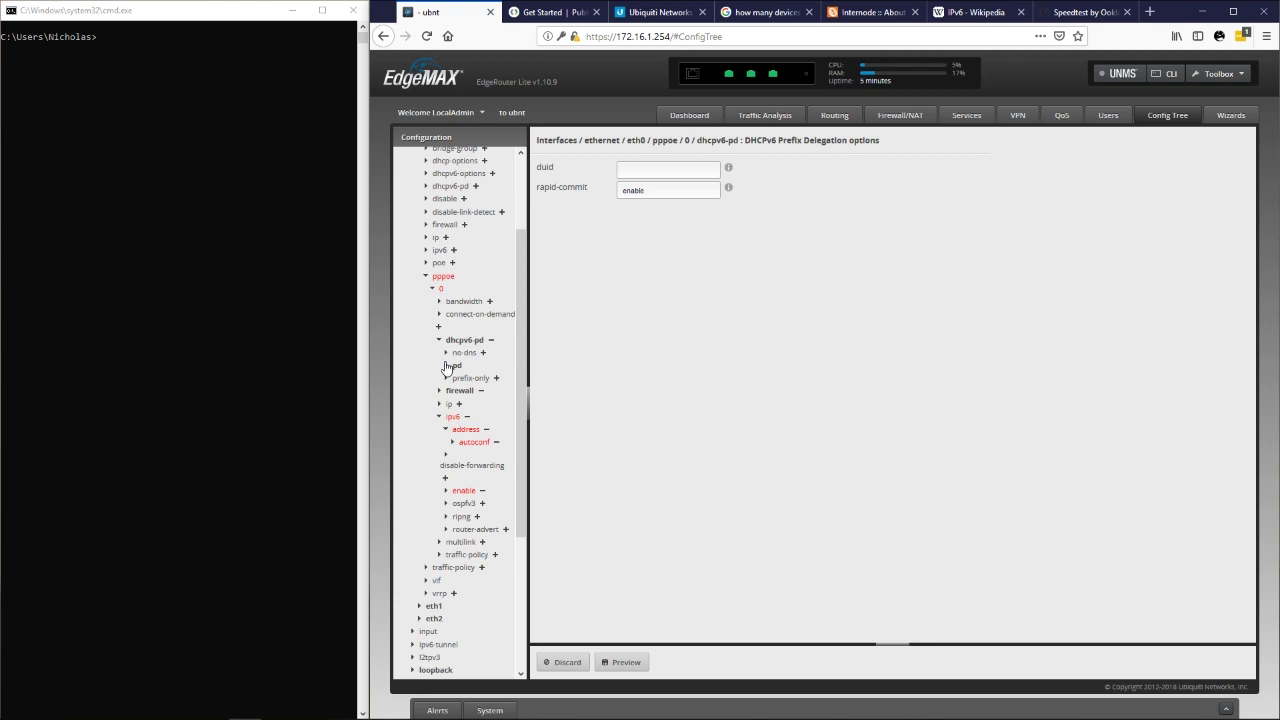
click(446, 366)
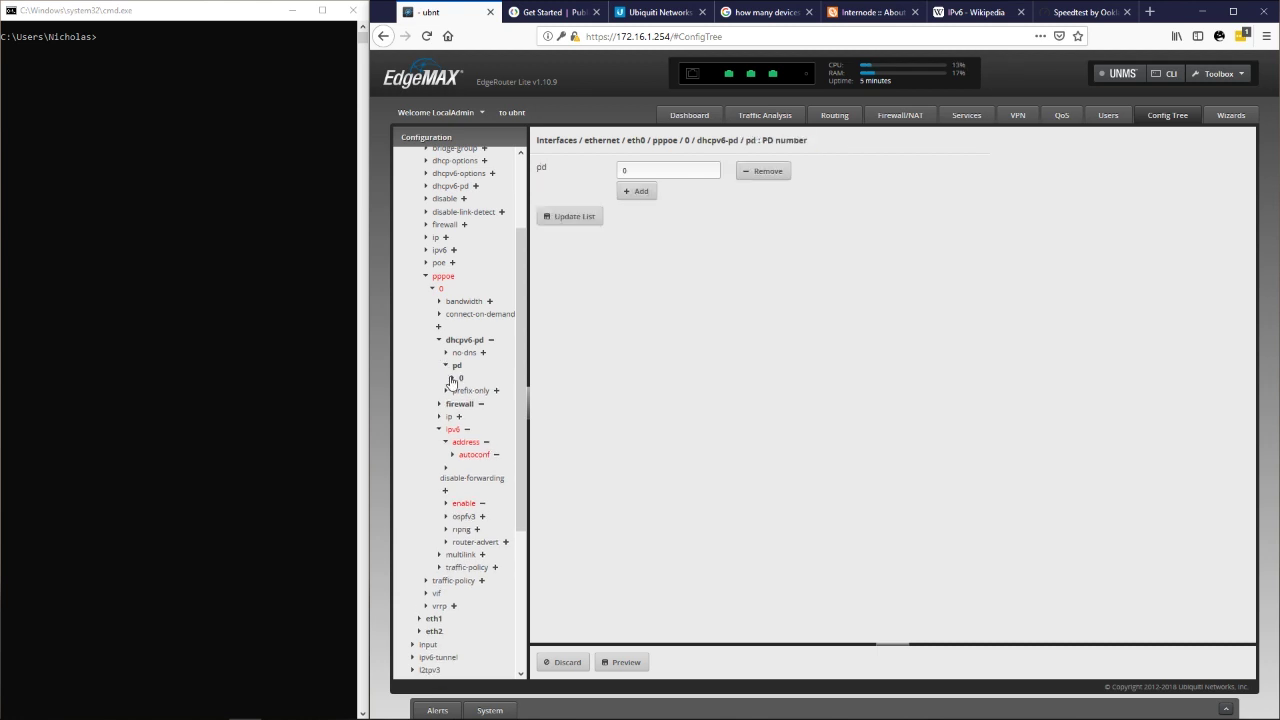
click(451, 379)
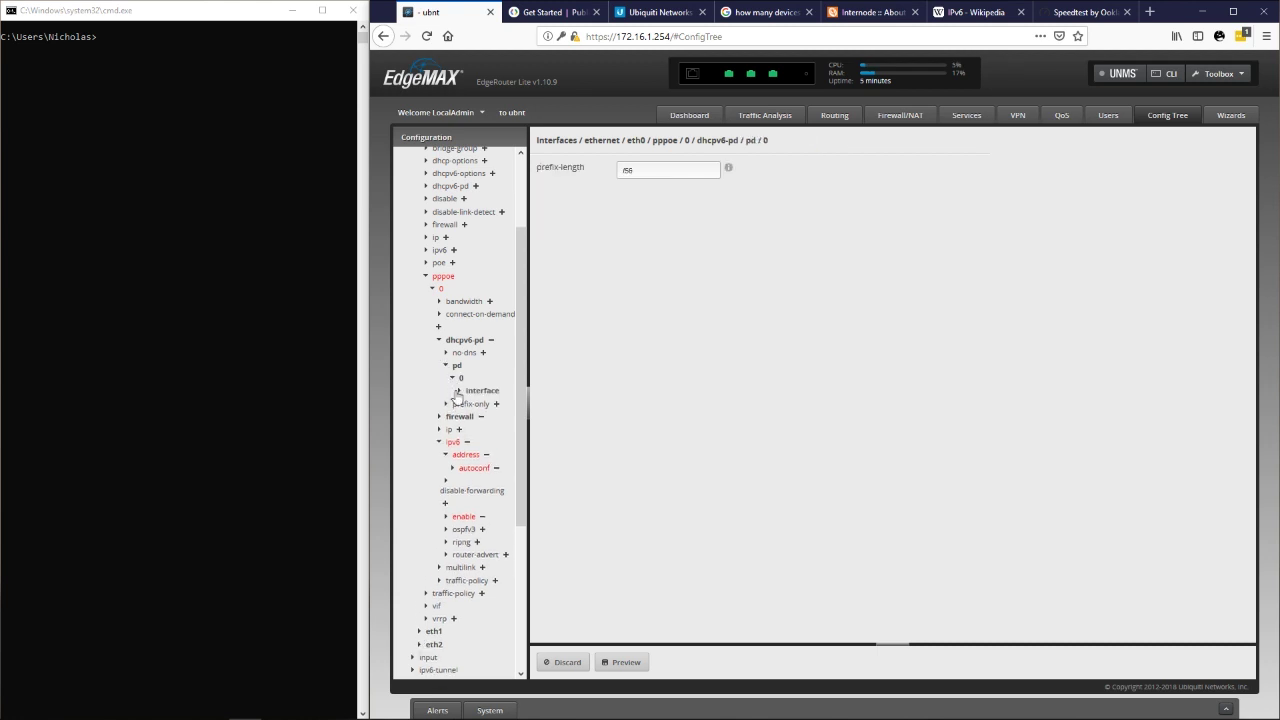
click(460, 391)
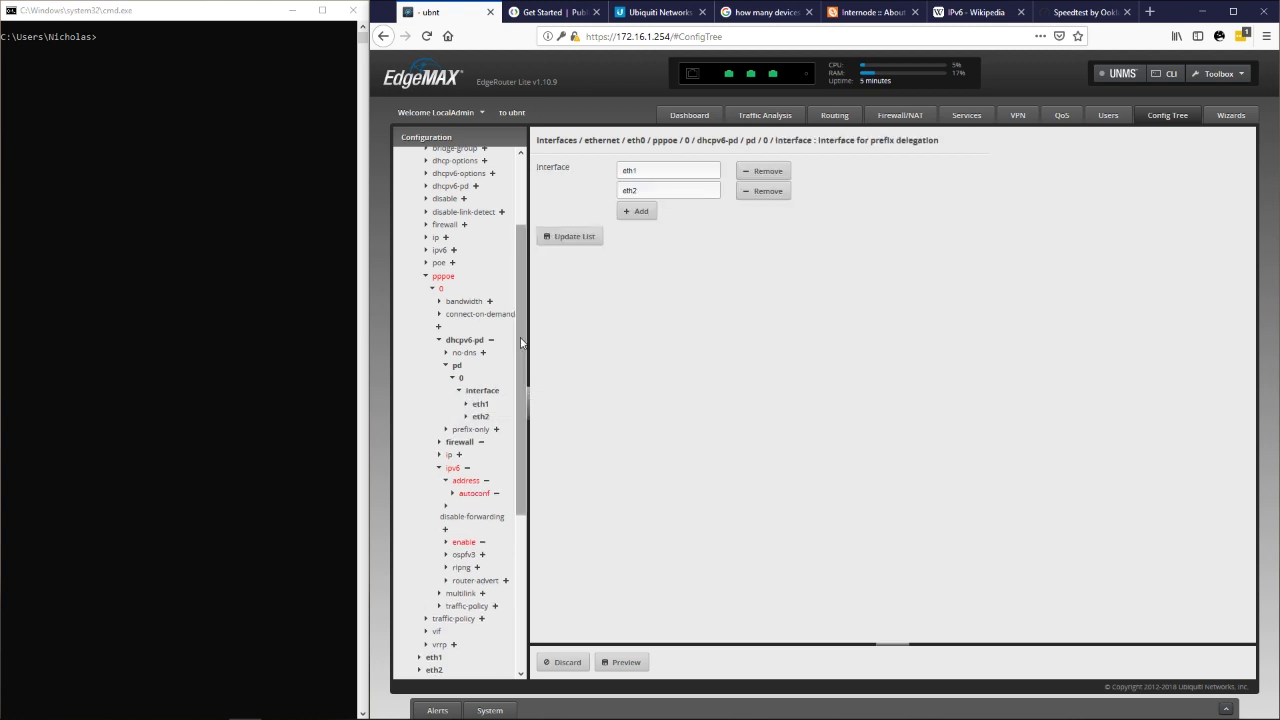
scroll(515, 395, down, 2)
drag(528, 369, 547, 369)
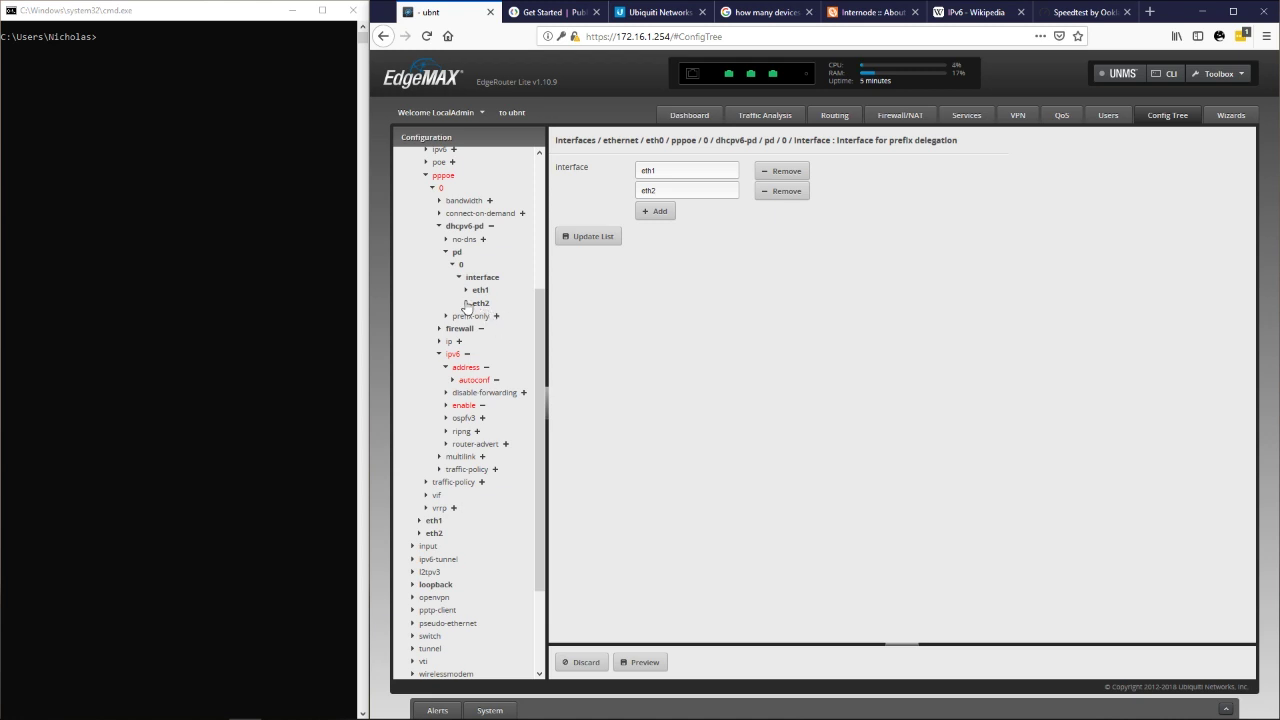
click(667, 190)
text(.50)
key(BackSpace)
key(BackSpace)
key(BackSpace)
Check eth1's and eth2's host-address, prefix-id and service, ending on eth2 (::1, :2, slaac).
click(465, 292)
click(466, 317)
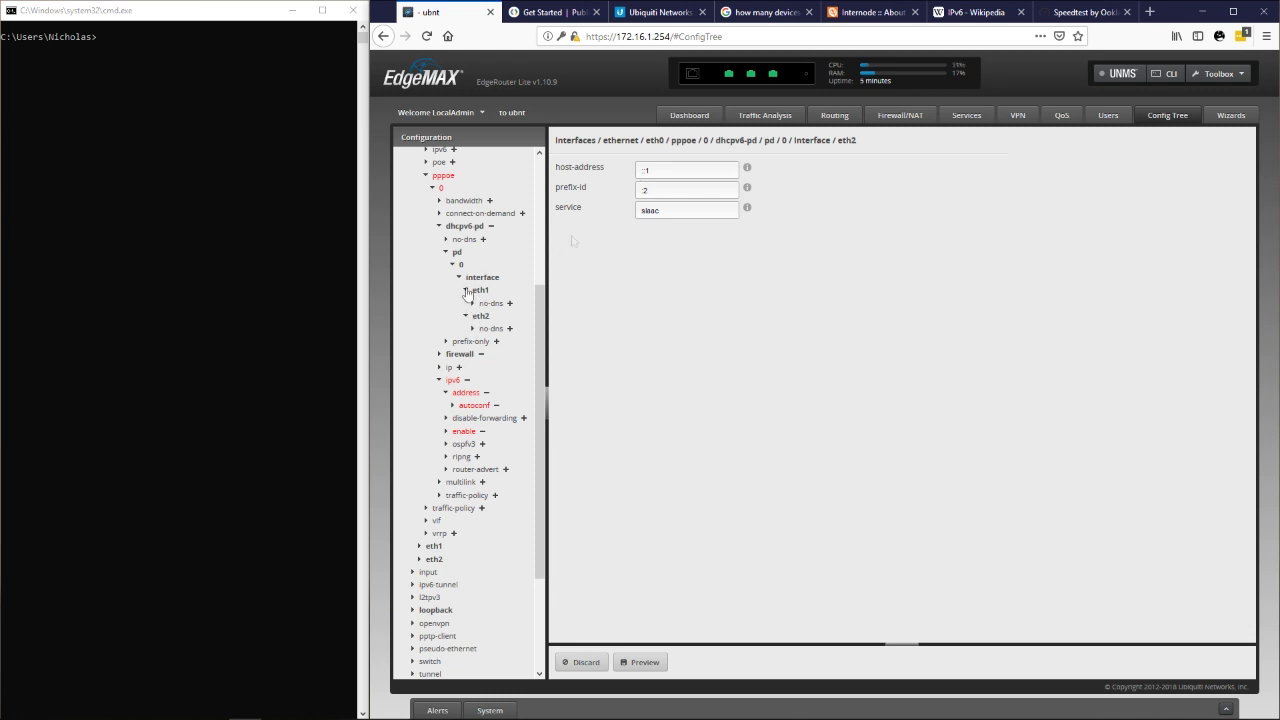
click(465, 291)
click(466, 290)
drag(677, 167, 621, 164)
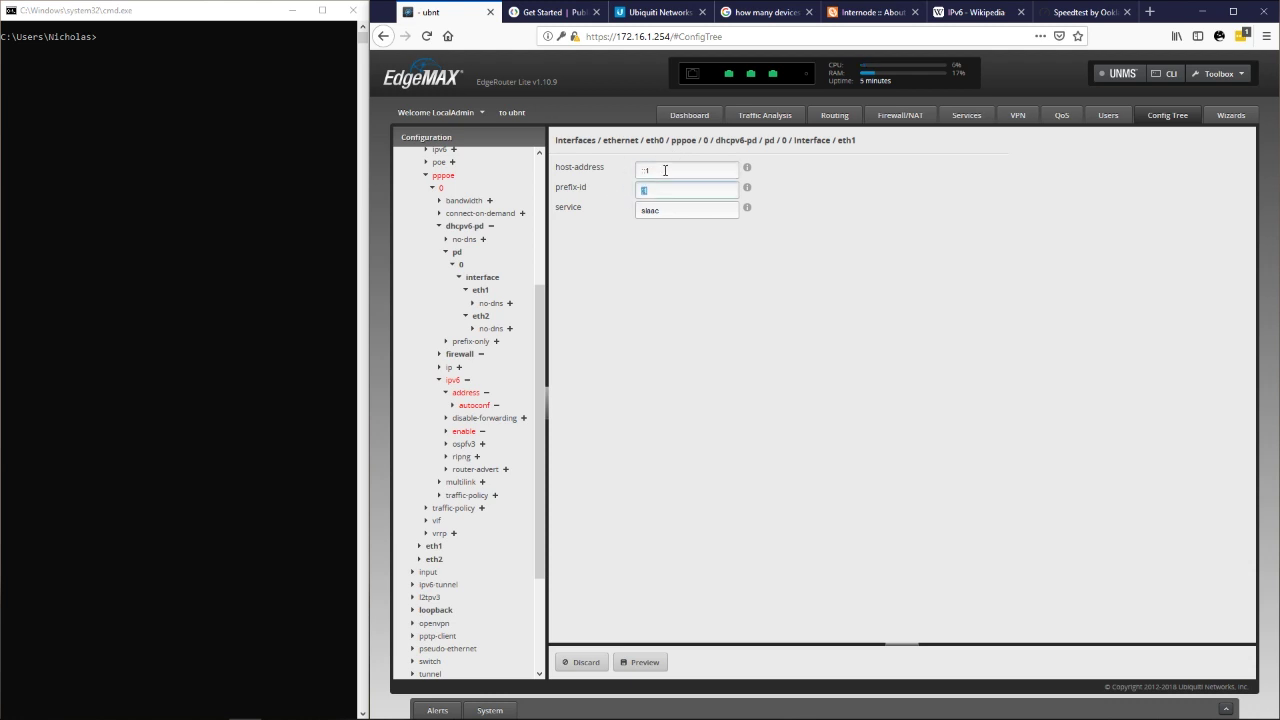
double_click(686, 170)
double_click(686, 189)
click(466, 320)
click(671, 187)
click(680, 211)
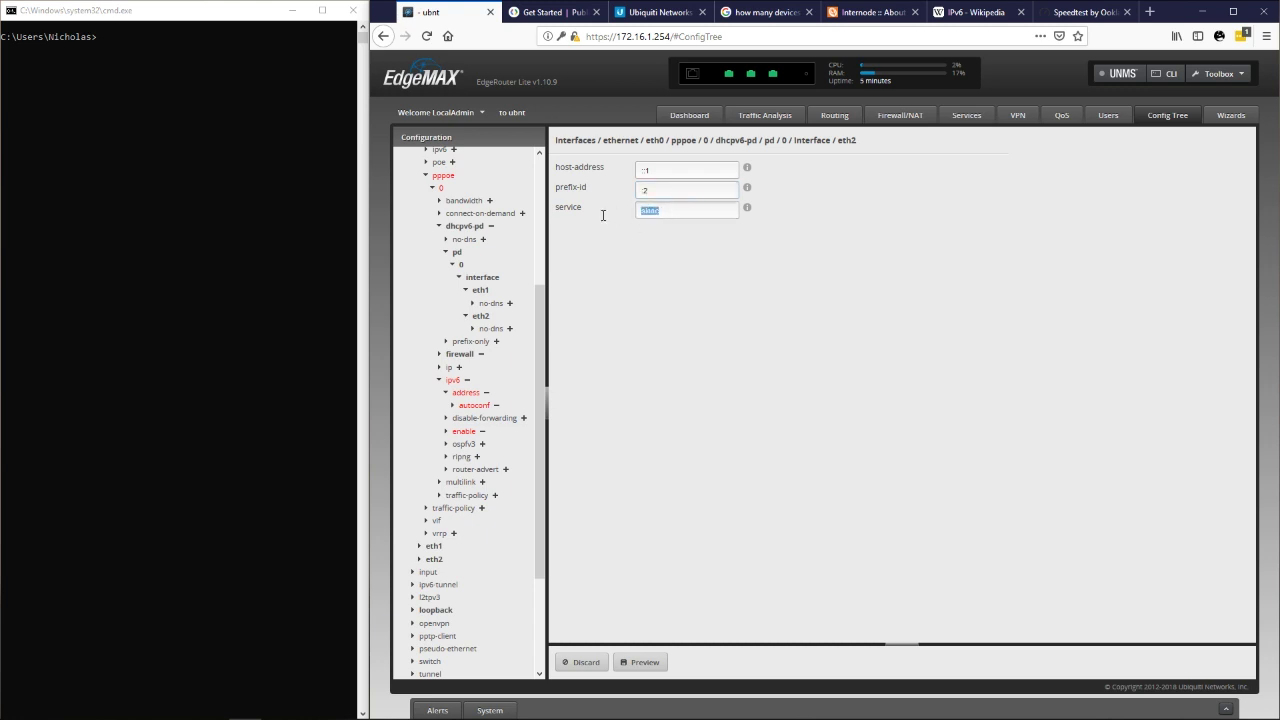
Preview and apply the pending PPPoE IPv6 configuration changes.
click(719, 427)
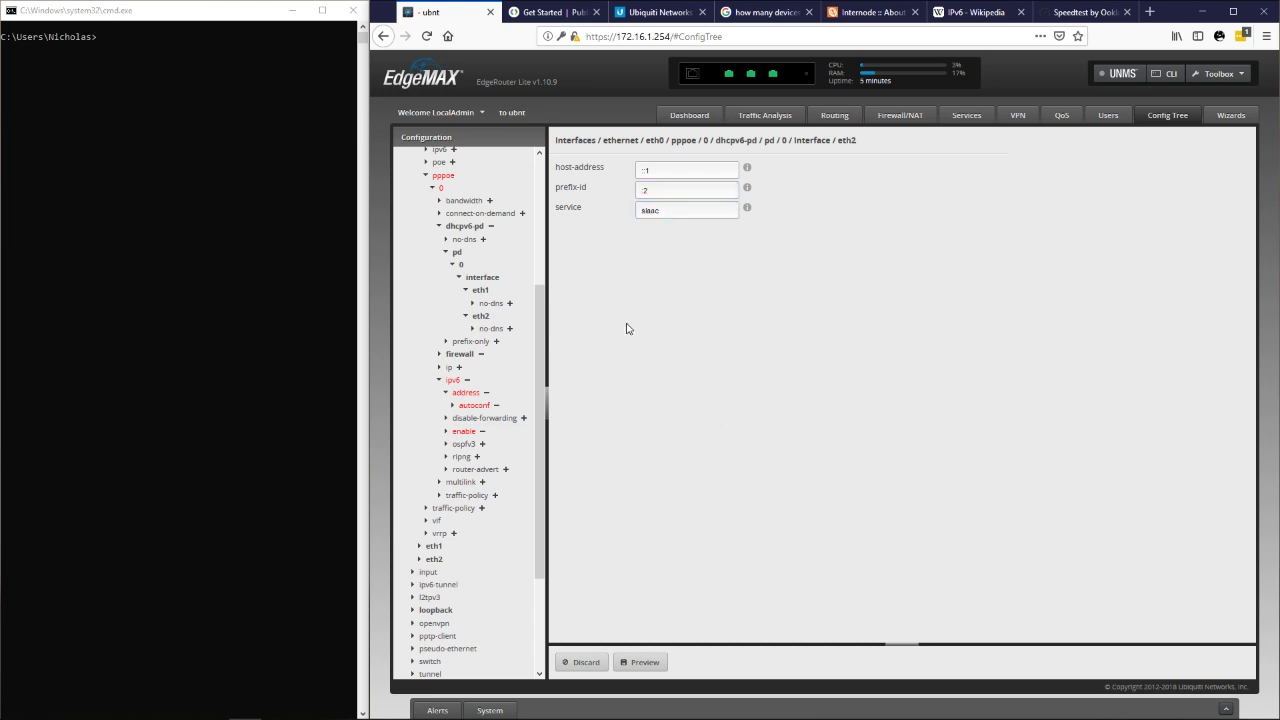
click(646, 664)
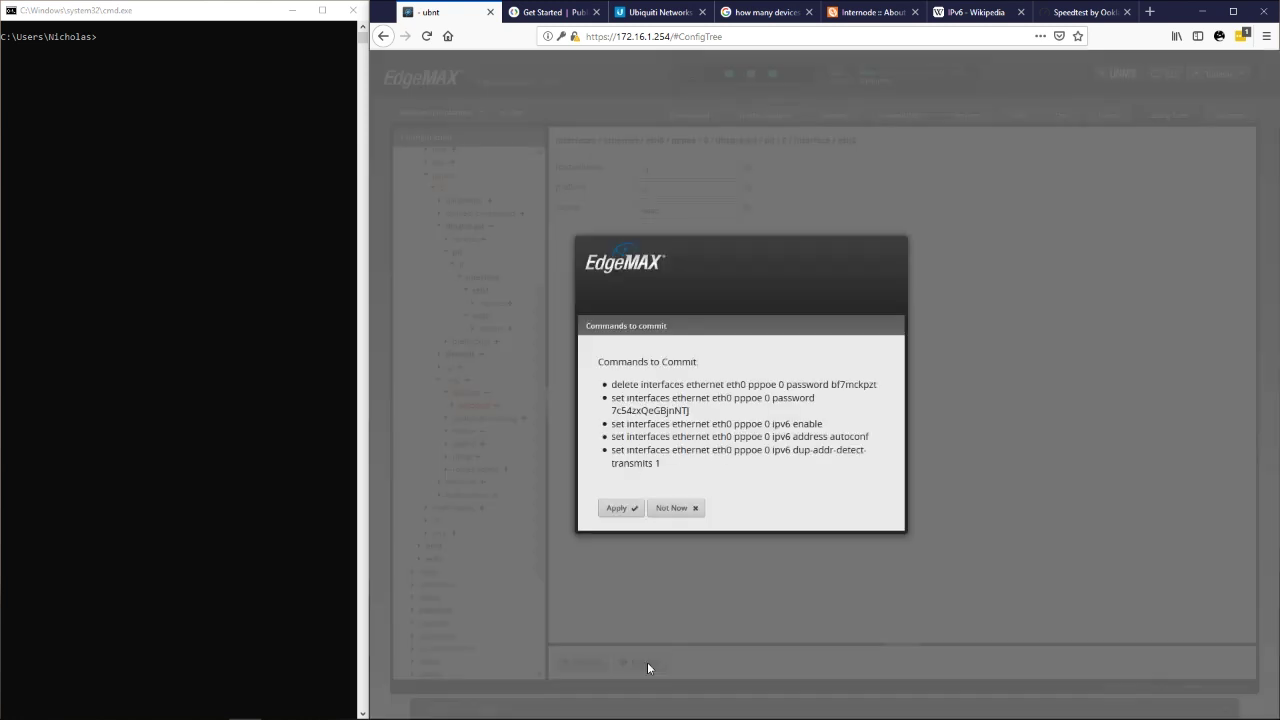
click(617, 510)
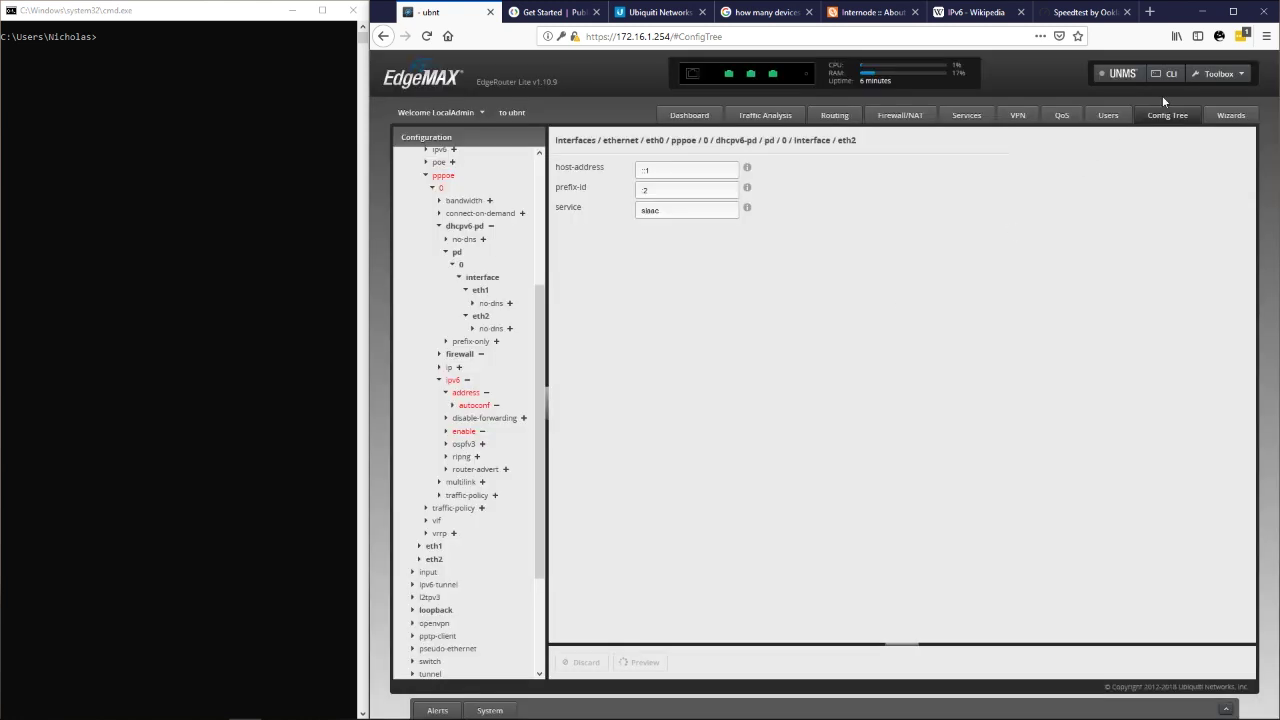
Copy the router's saved login password from LastPass.
click(1240, 37)
click(971, 249)
click(1240, 37)
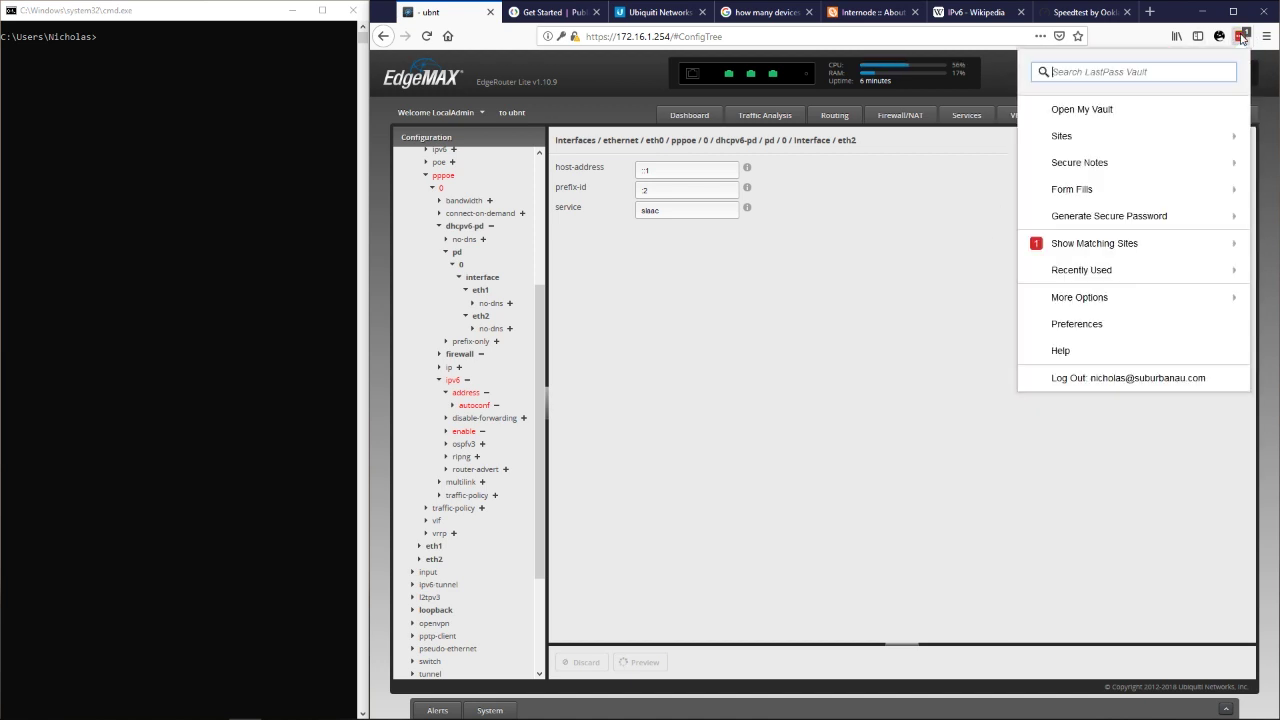
click(1100, 248)
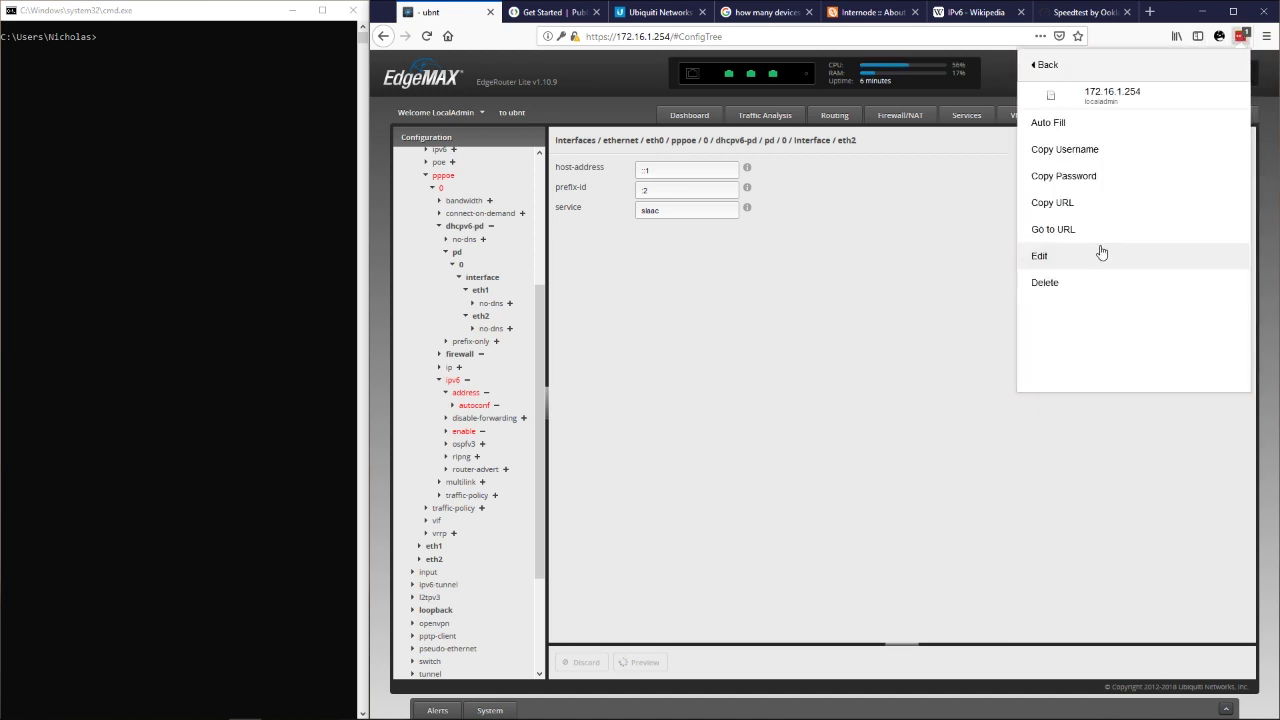
right_click(1090, 188)
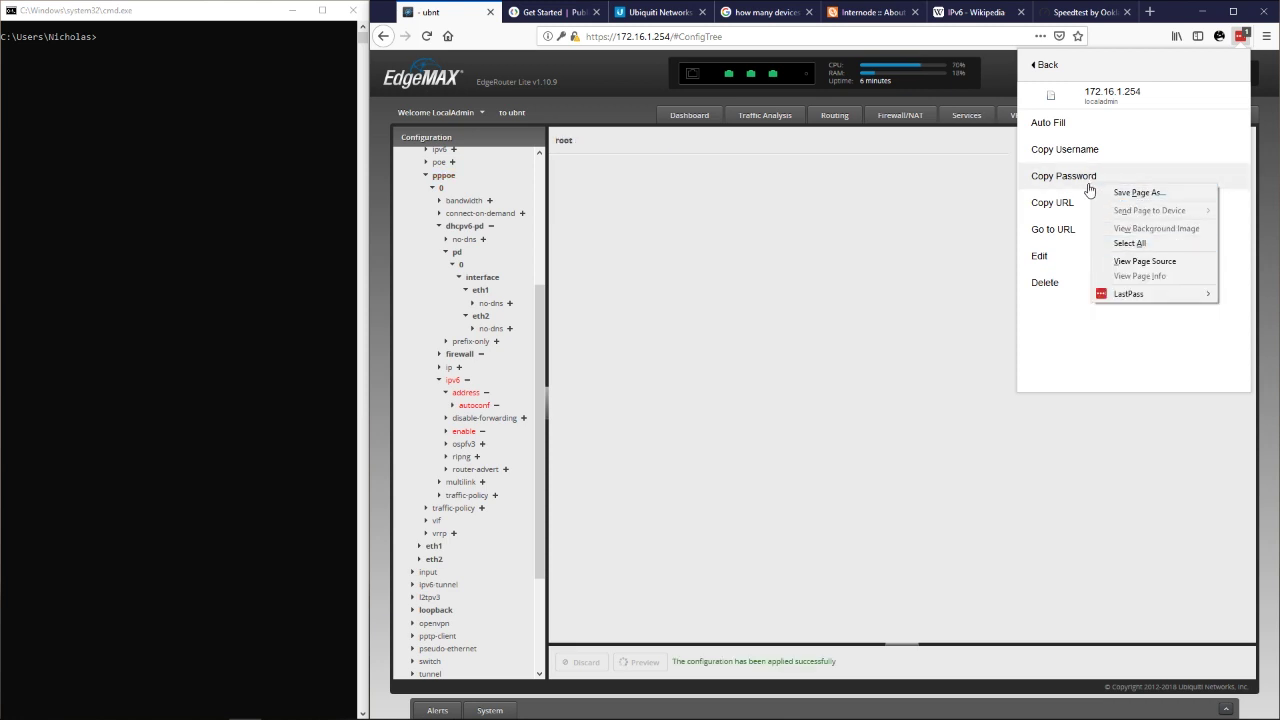
click(1055, 180)
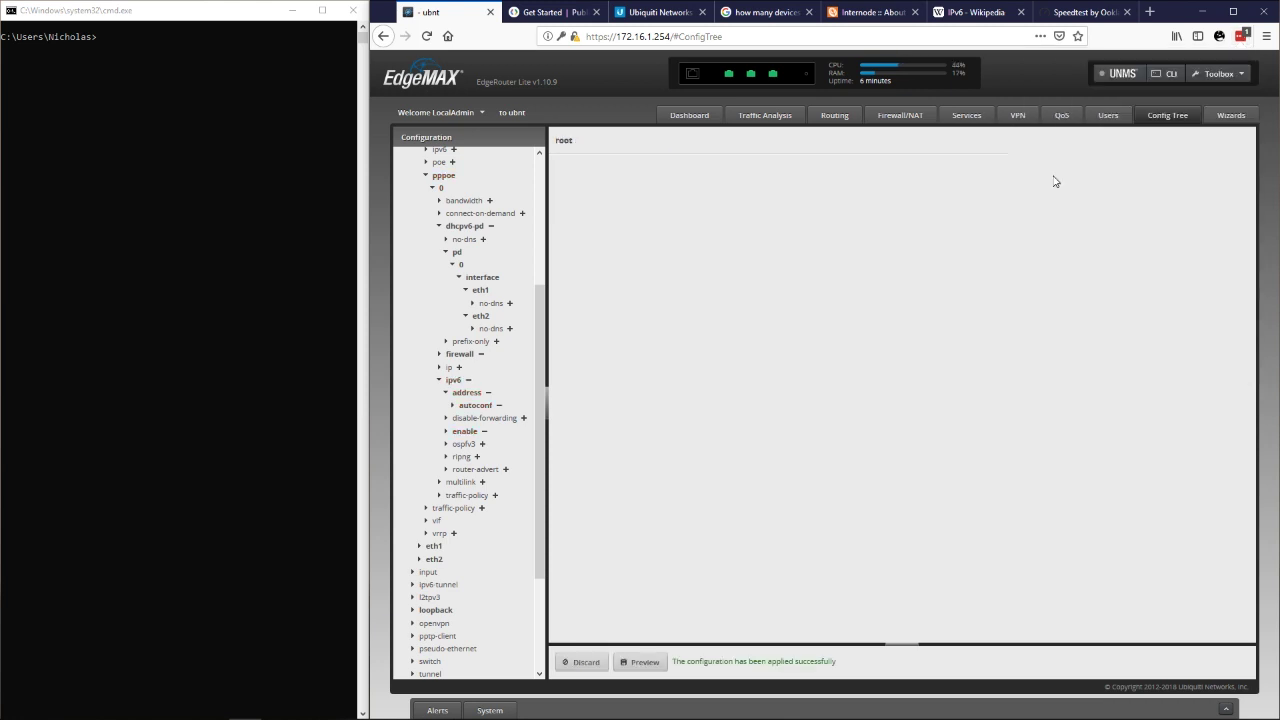
Reload the EdgeOS Dashboard and launch the saved SAR01 SSH session in PuTTY.
click(694, 116)
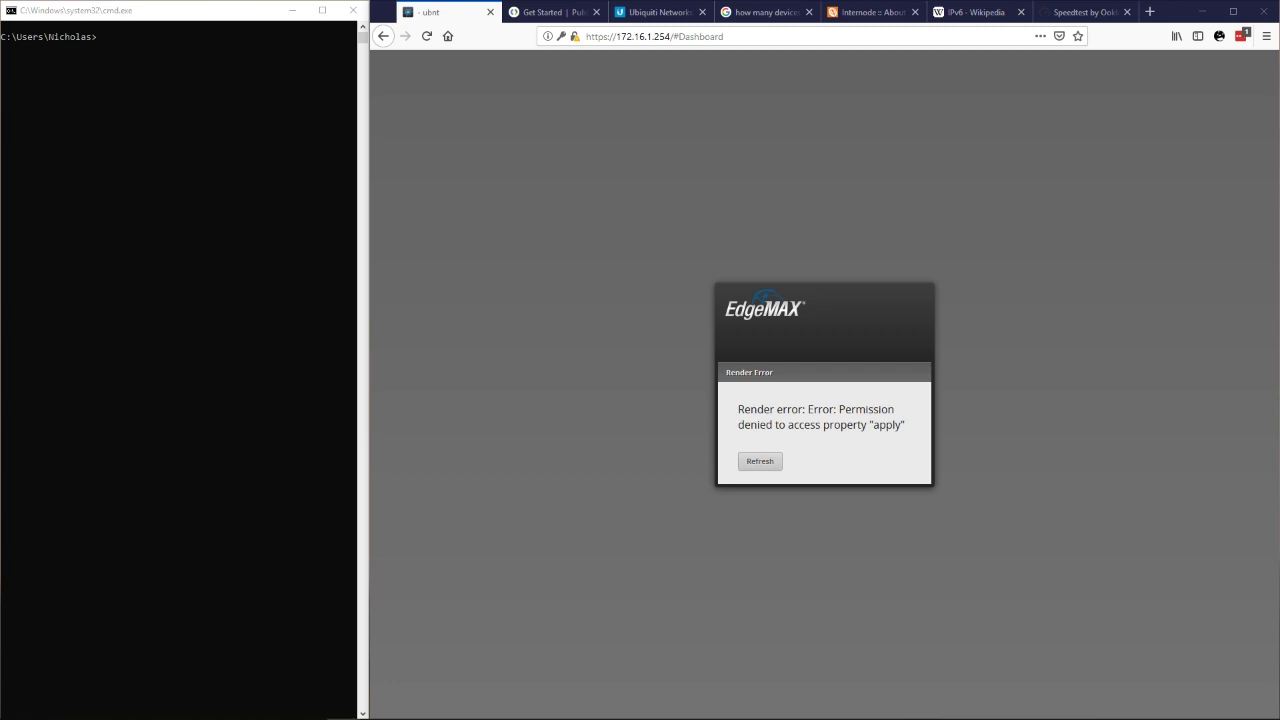
click(750, 465)
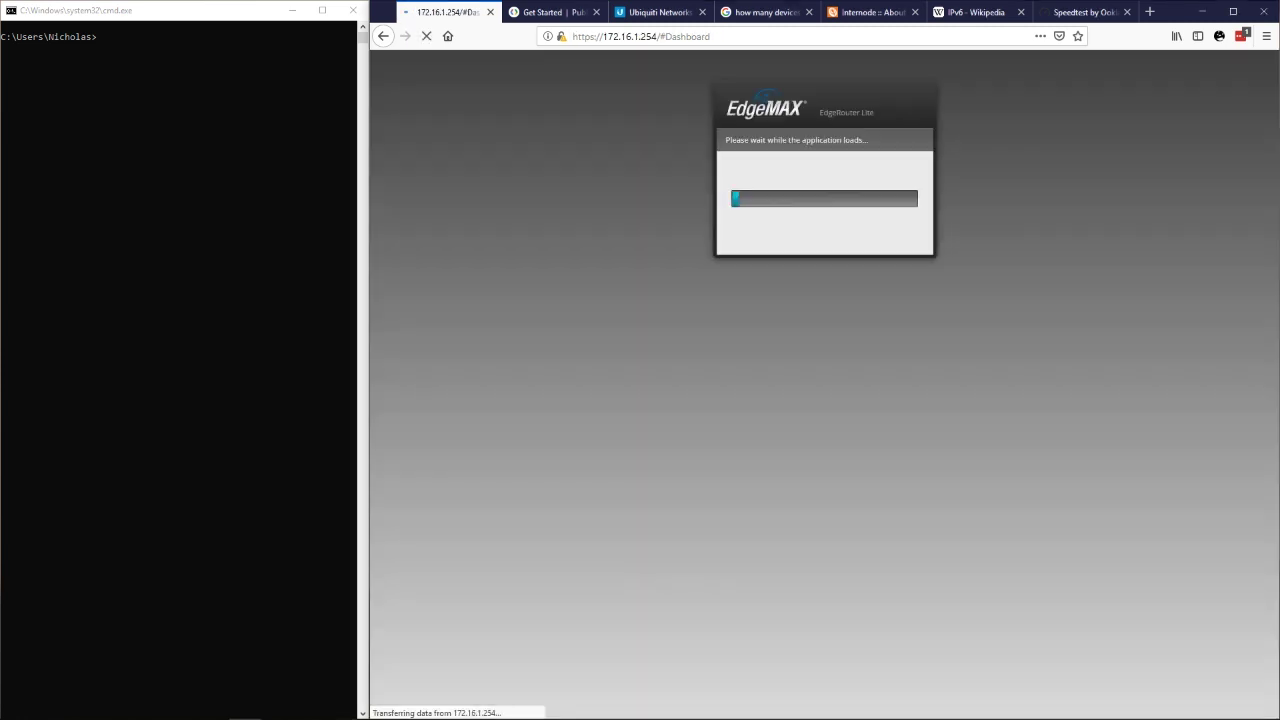
drag(868, 288, 646, 309)
double_click(784, 462)
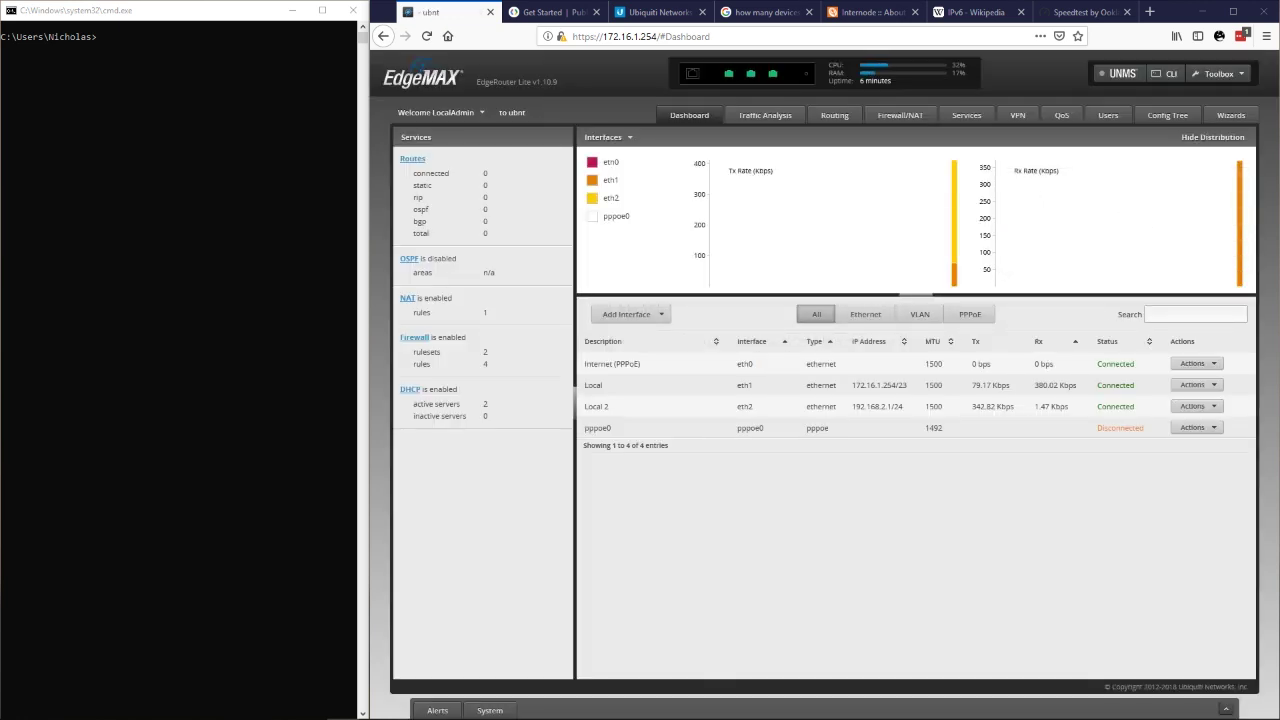
Log in to the router's SSH session with the admin account credentials.
drag(1205, 137, 627, 341)
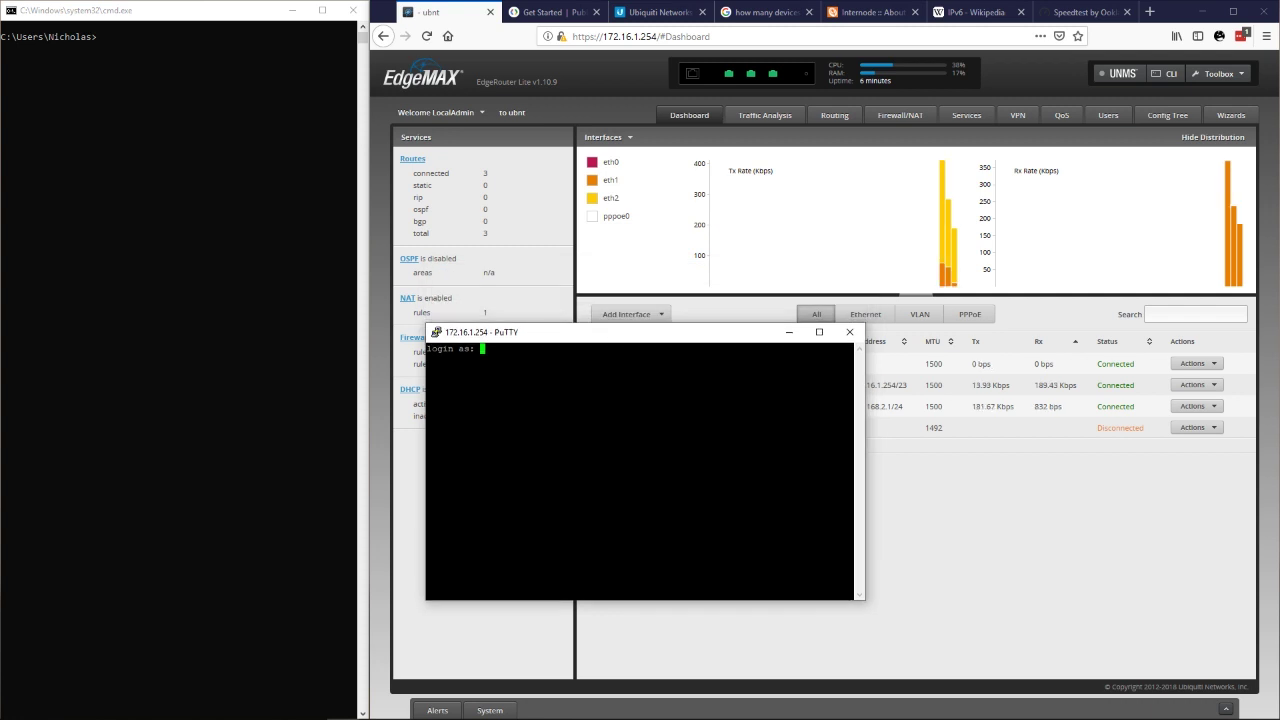
text(localadd)
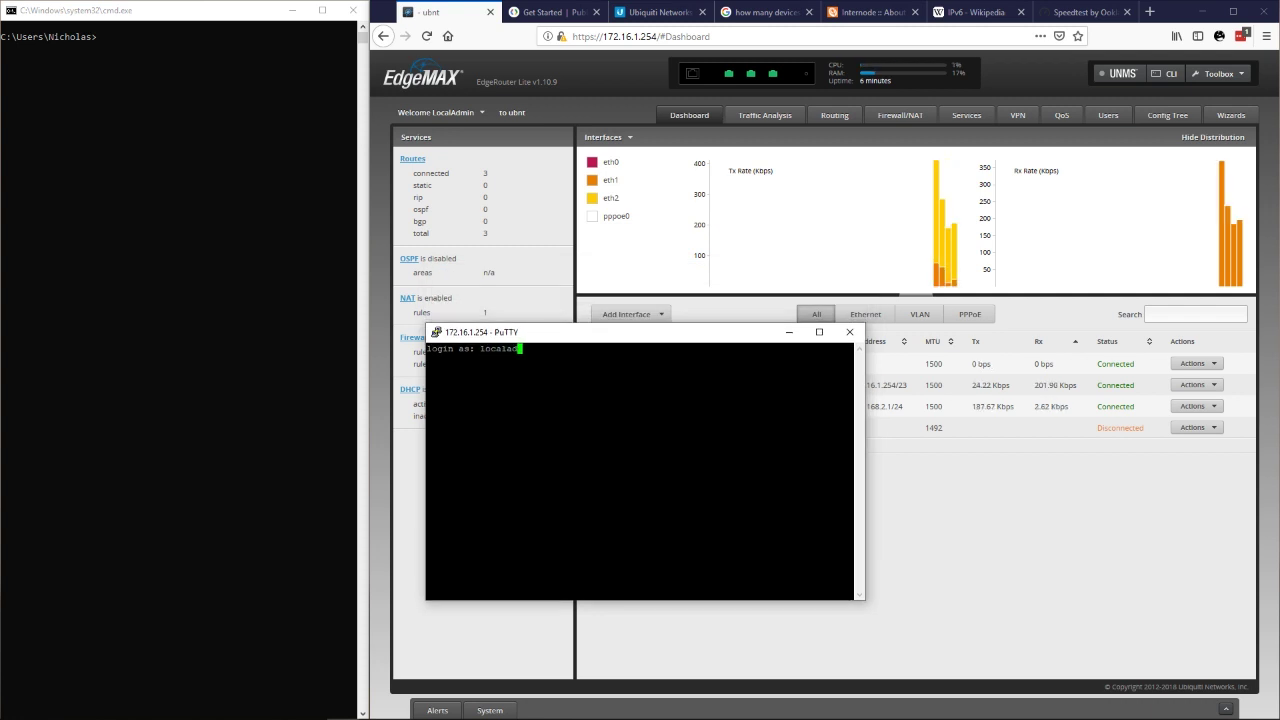
text(min)
key(Return)
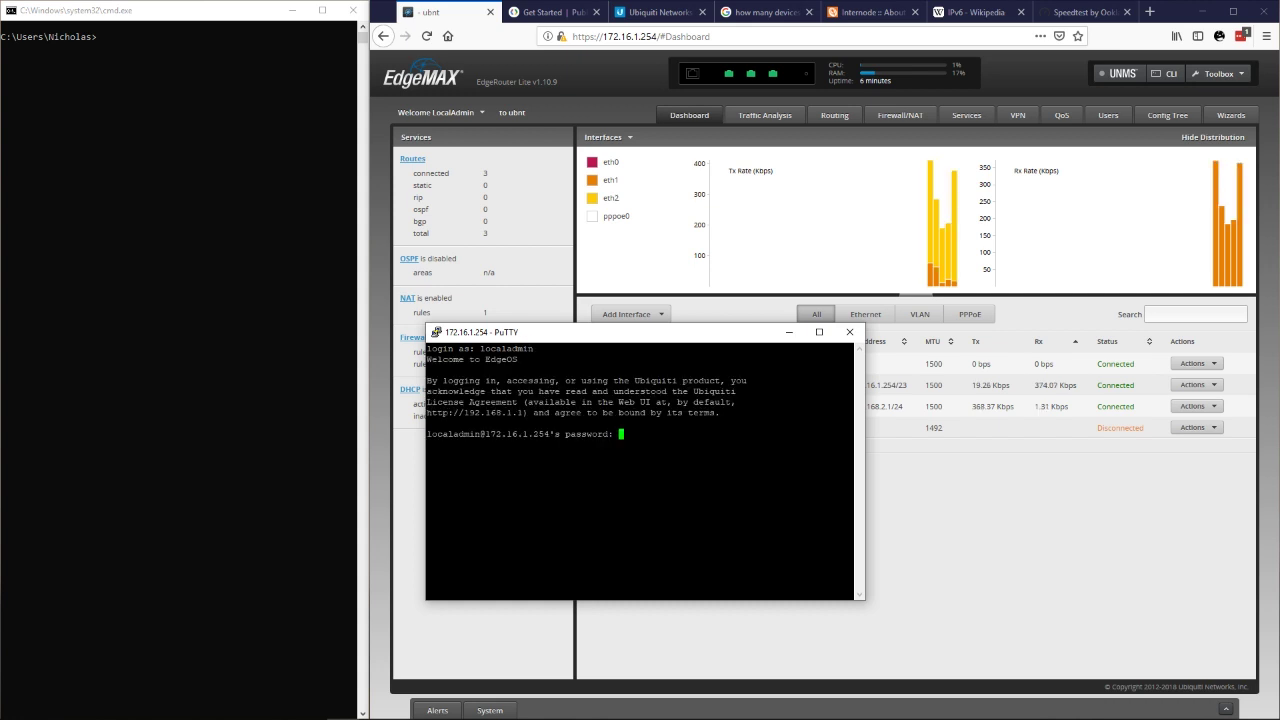
key(Return)
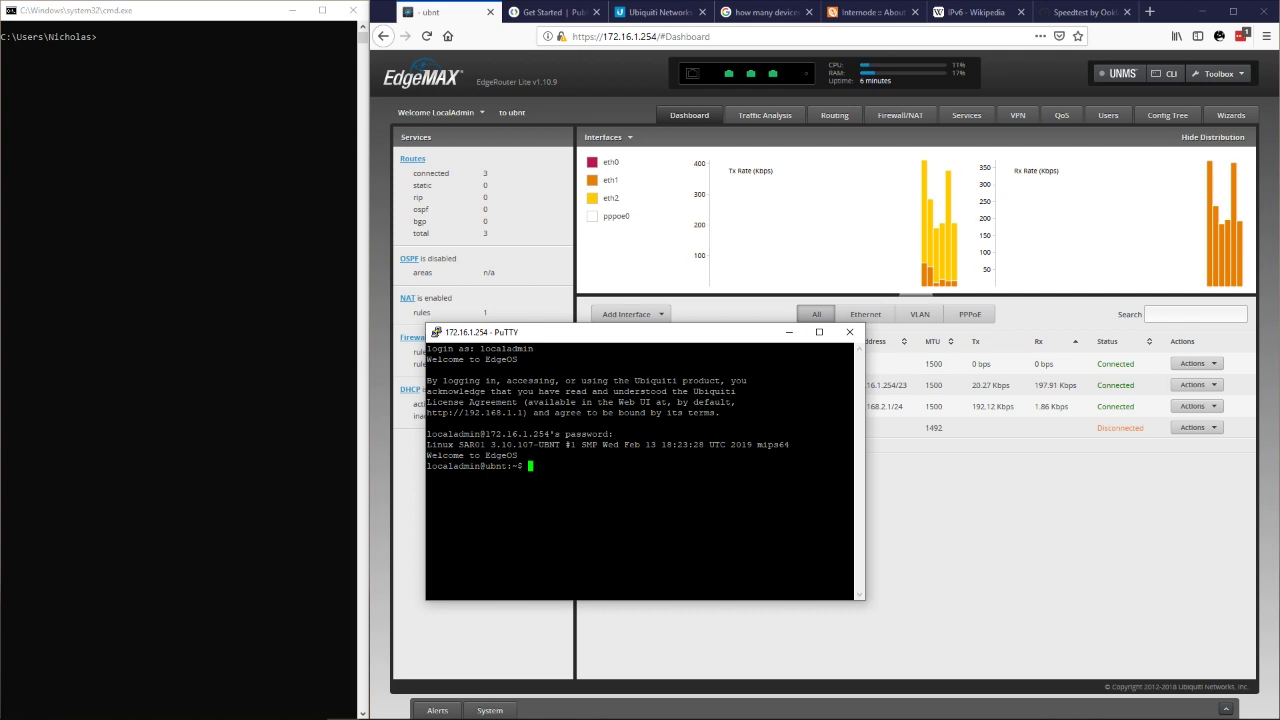
Run 'disconnect interface pppoe0' to take the PPPoE link down.
text(inter)
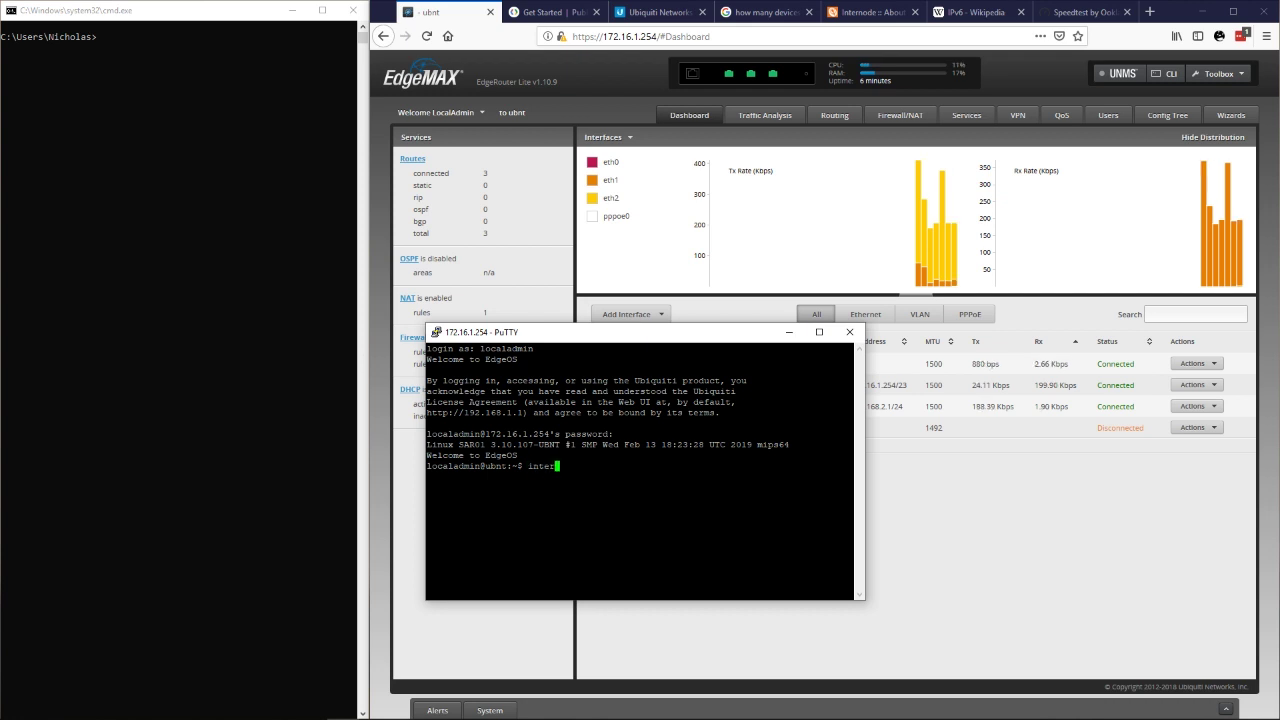
key(BackSpace)
key(BackSpace)
key(BackSpace)
key(BackSpace)
key(BackSpace)
text(di)
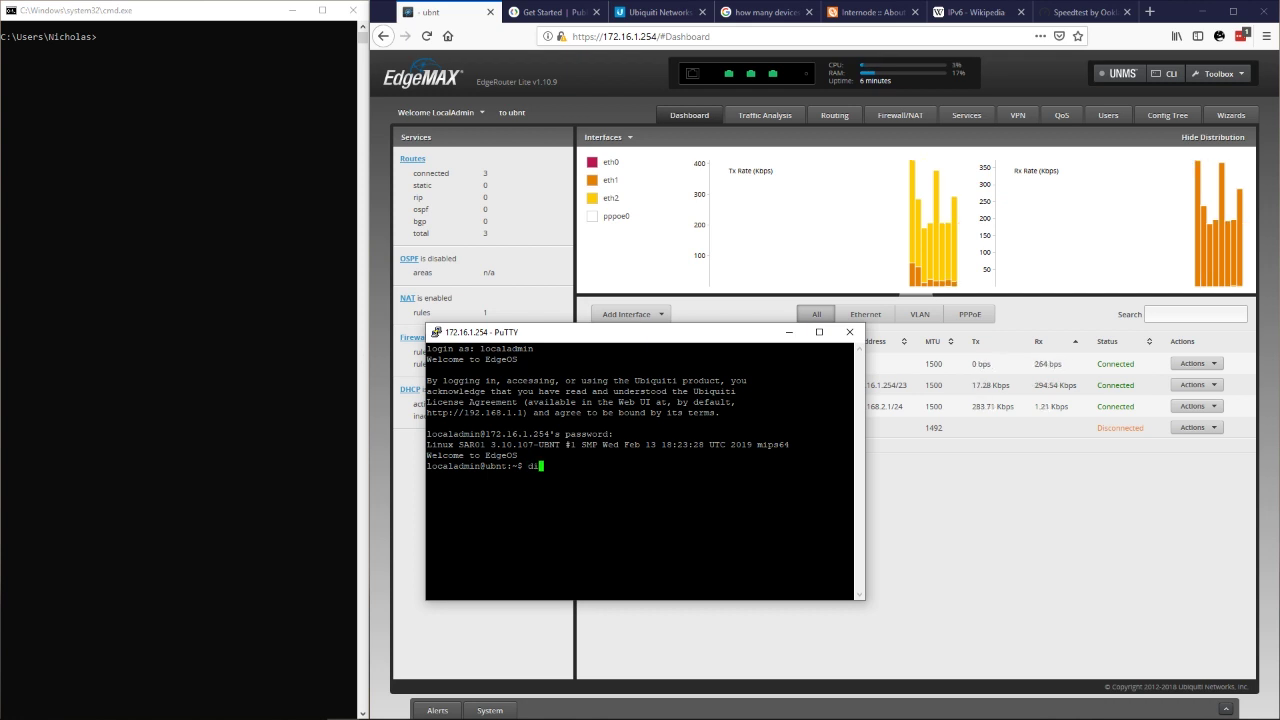
text(sconnect interface pppoe0)
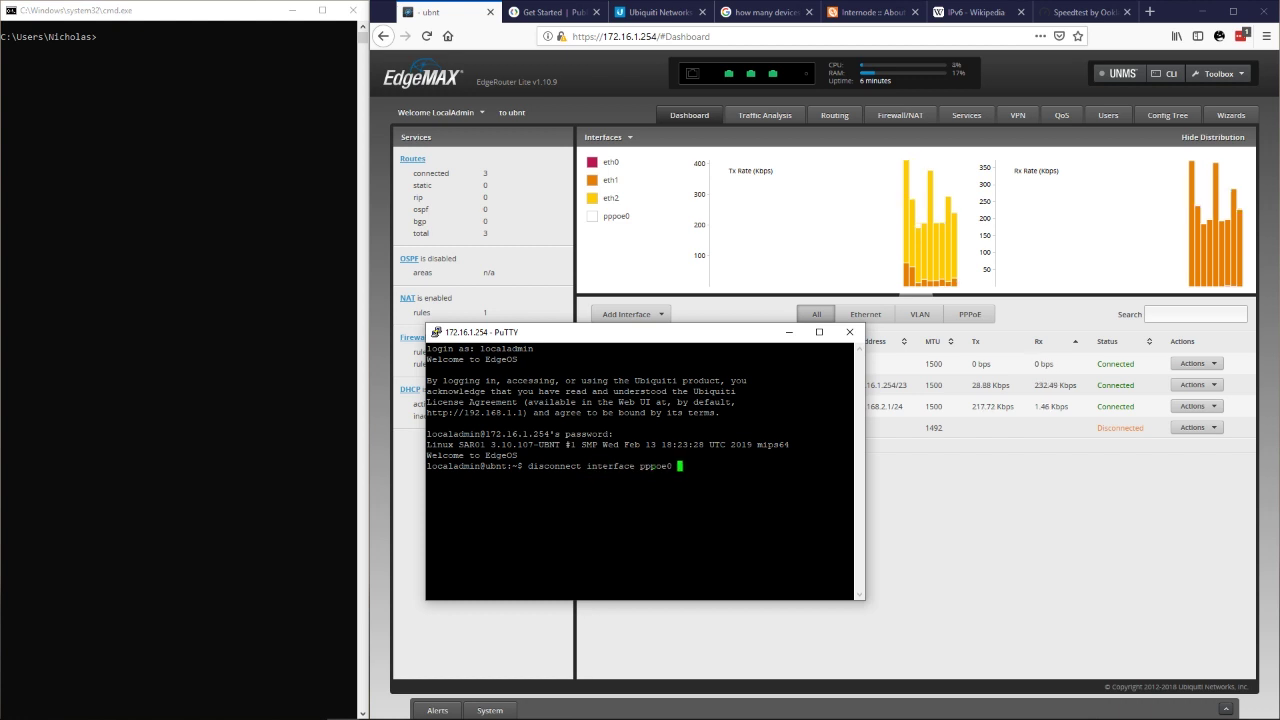
key(Return)
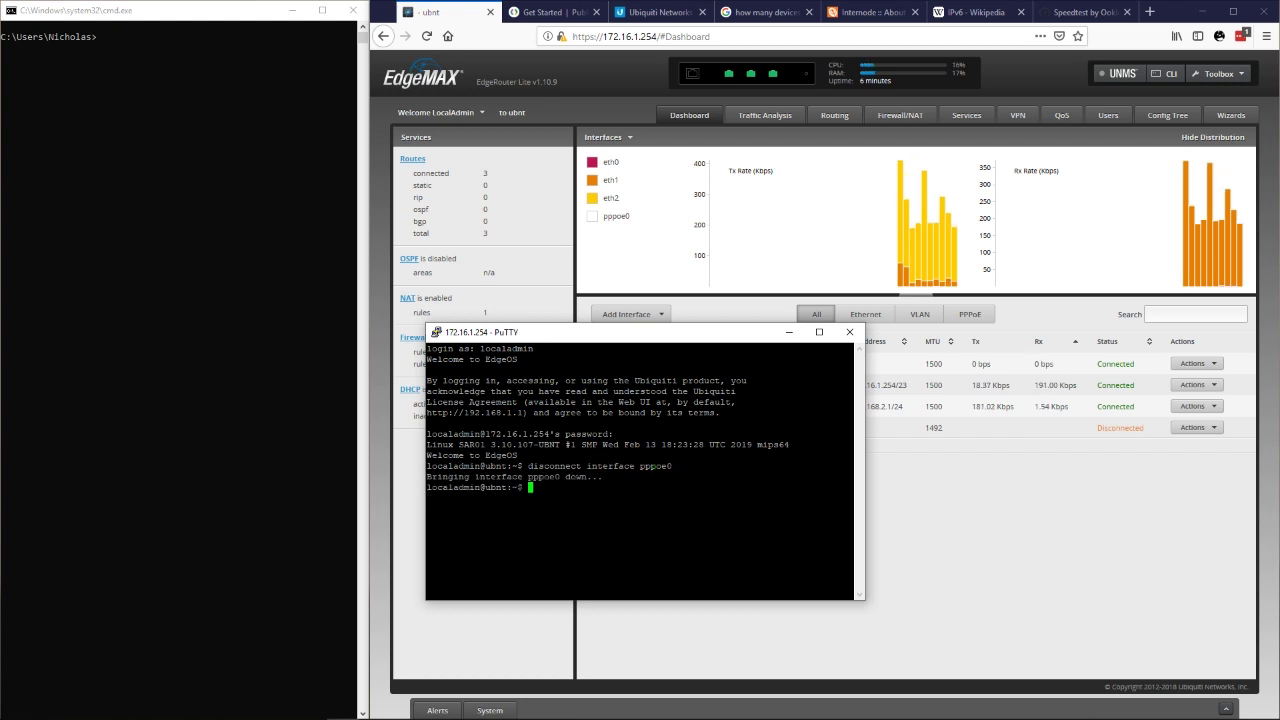
Bring pppoe0 back up with 'connect interface pppoe0' and hide the terminal.
key(Up)
key(Left)
key(Left)
key(Left)
key(Left)
key(Left)
key(Left)
key(Left)
key(Left)
key(Left)
key(Left)
key(Left)
key(Left)
key(Left)
key(Left)
key(Left)
key(Left)
key(Left)
key(Left)
key(Left)
key(Left)
key(Delete)
key(Delete)
key(Delete)
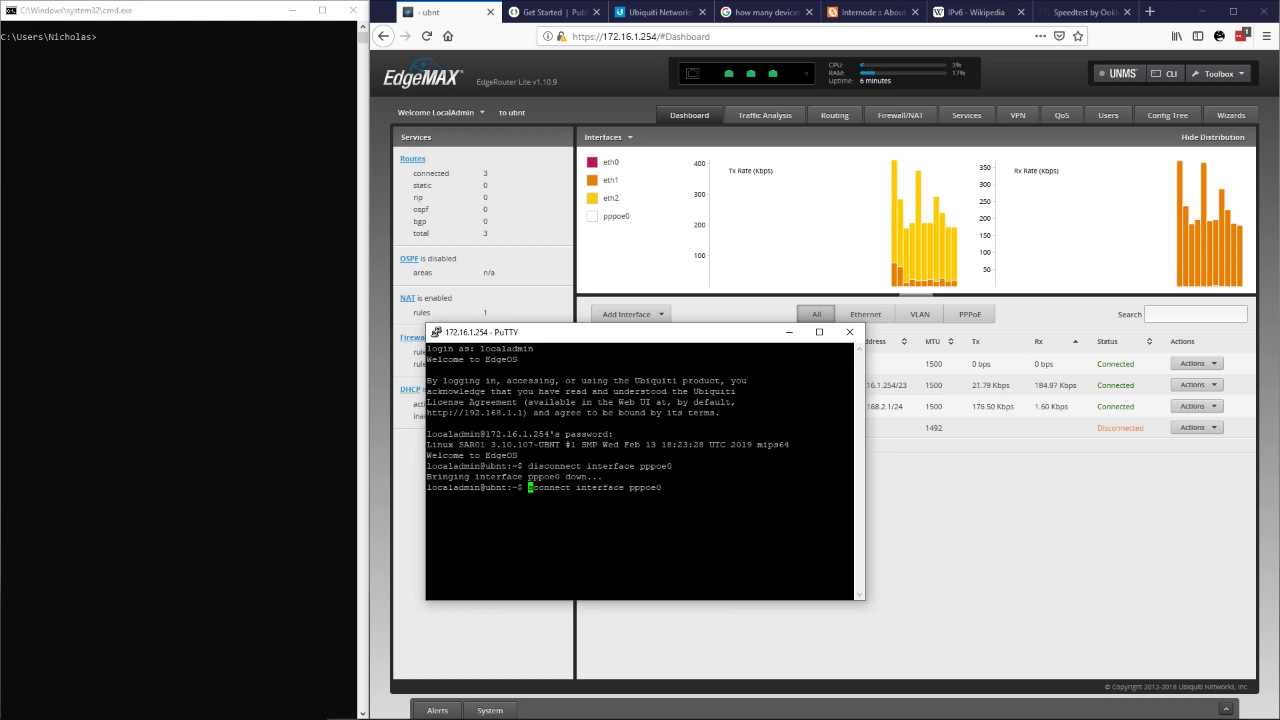
key(Right)
key(Right)
key(Right)
key(Right)
key(Right)
key(Return)
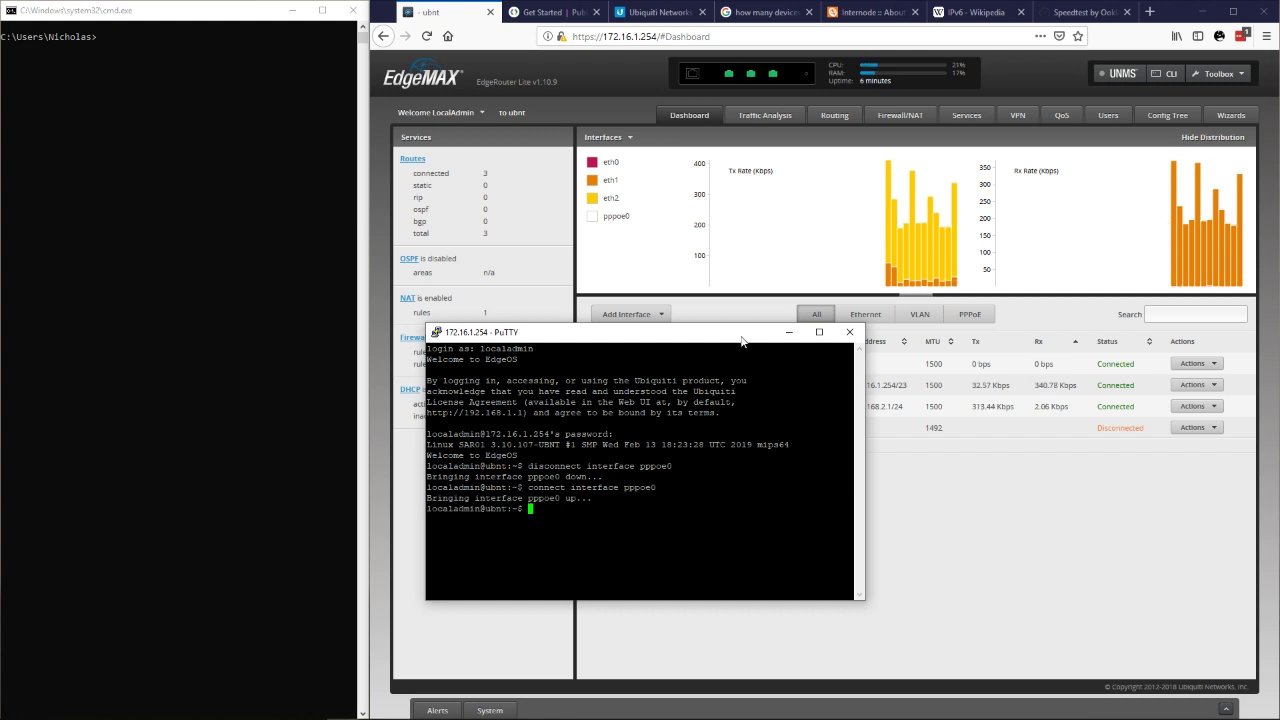
click(789, 332)
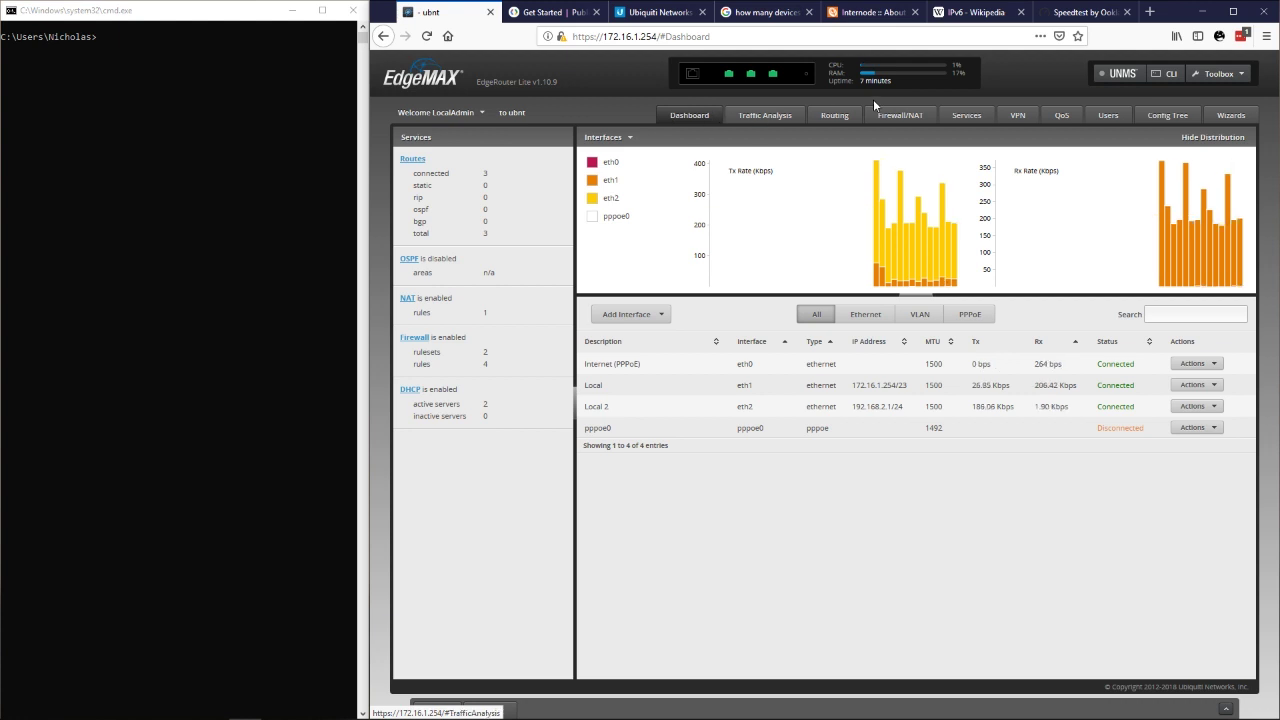
Switch between the Dashboard, Routing and Traffic Analysis views.
click(815, 120)
click(692, 117)
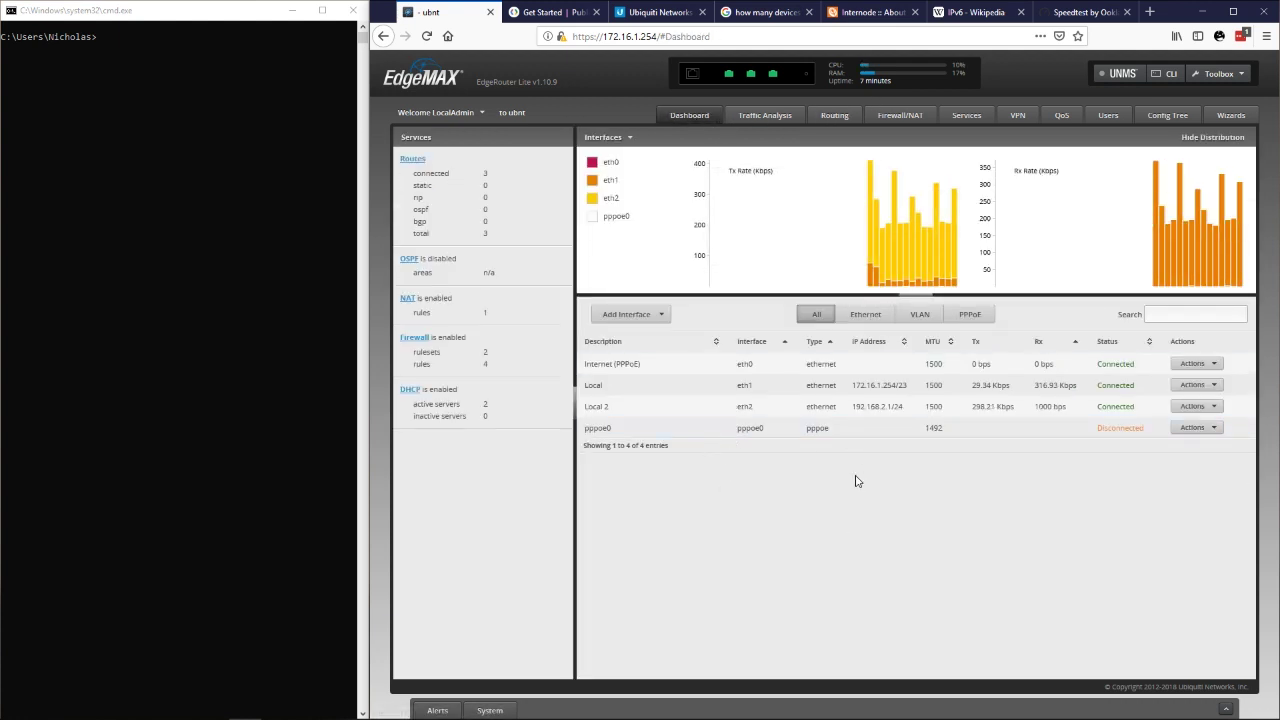
click(752, 117)
click(688, 116)
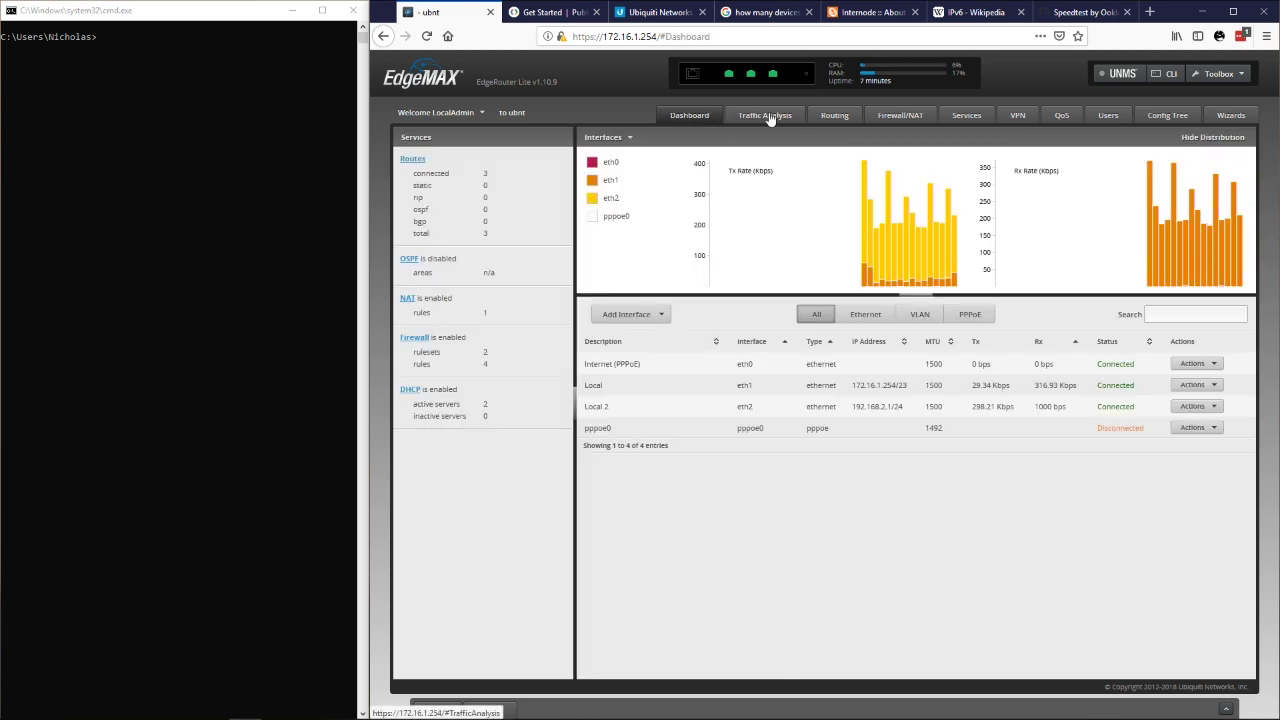
click(769, 118)
click(705, 117)
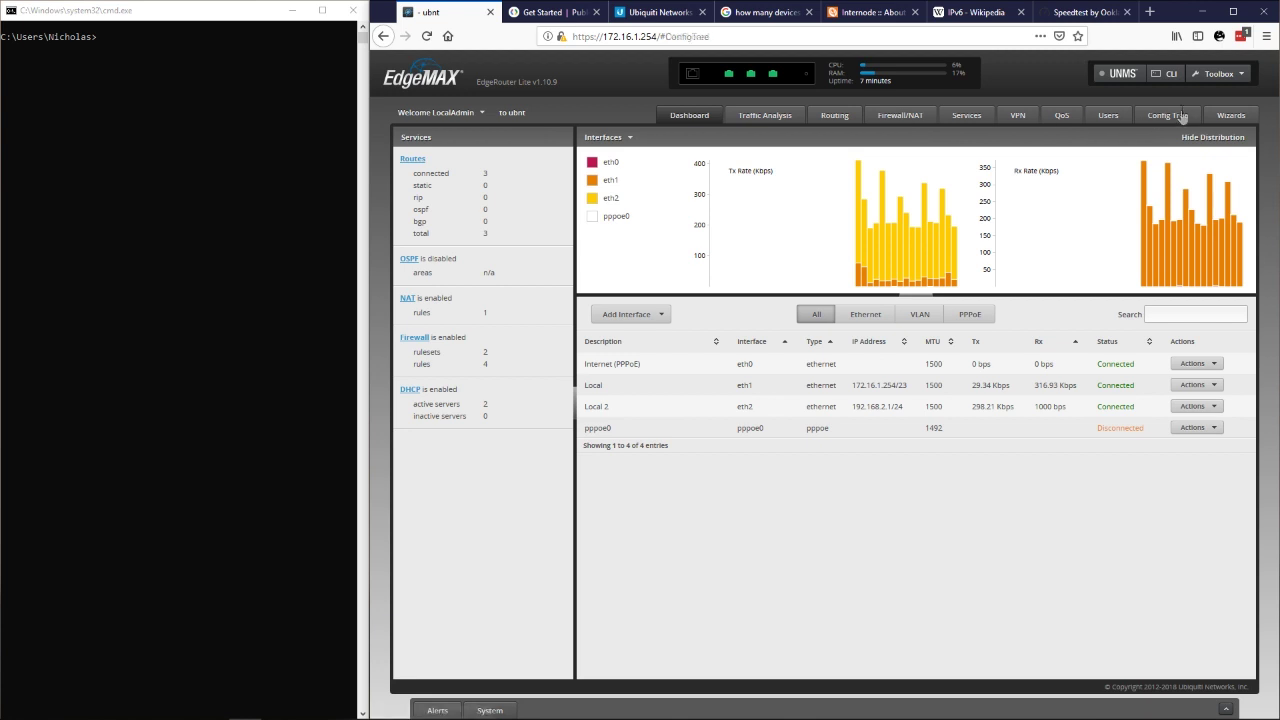
Replace the eth0 pppoe 0 password in the Config Tree, then preview and apply.
click(1178, 118)
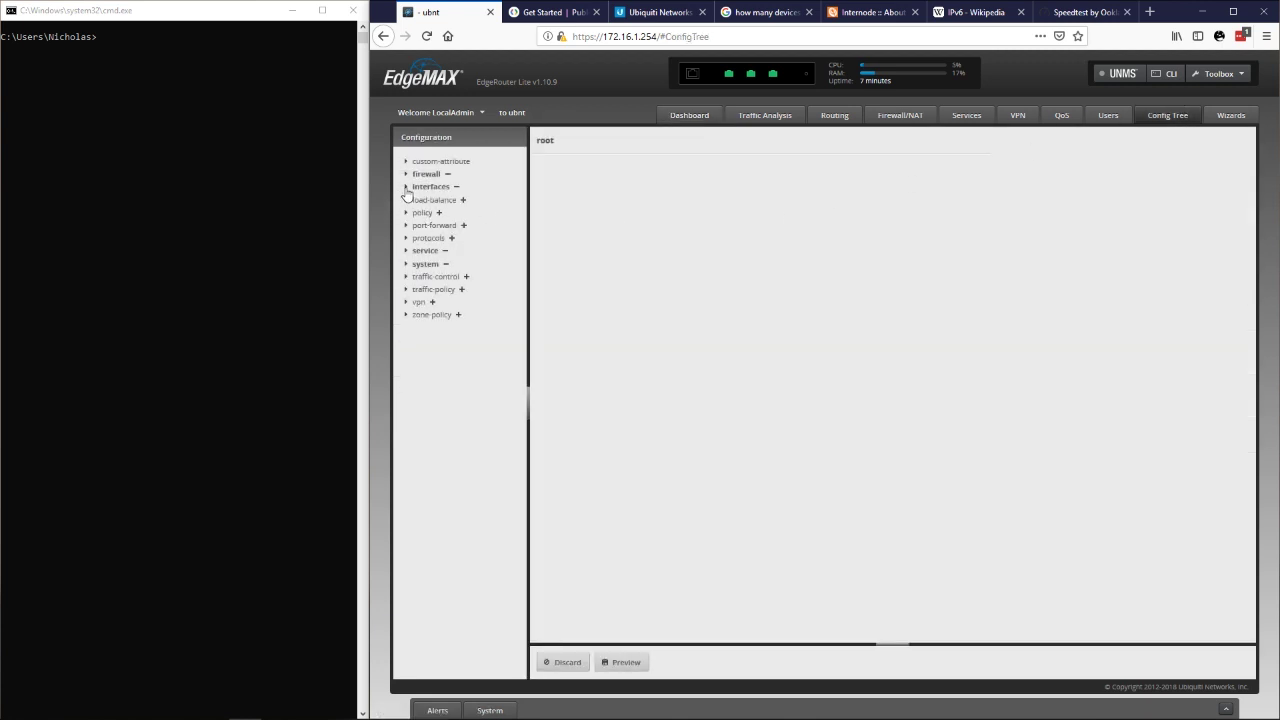
click(415, 187)
click(413, 226)
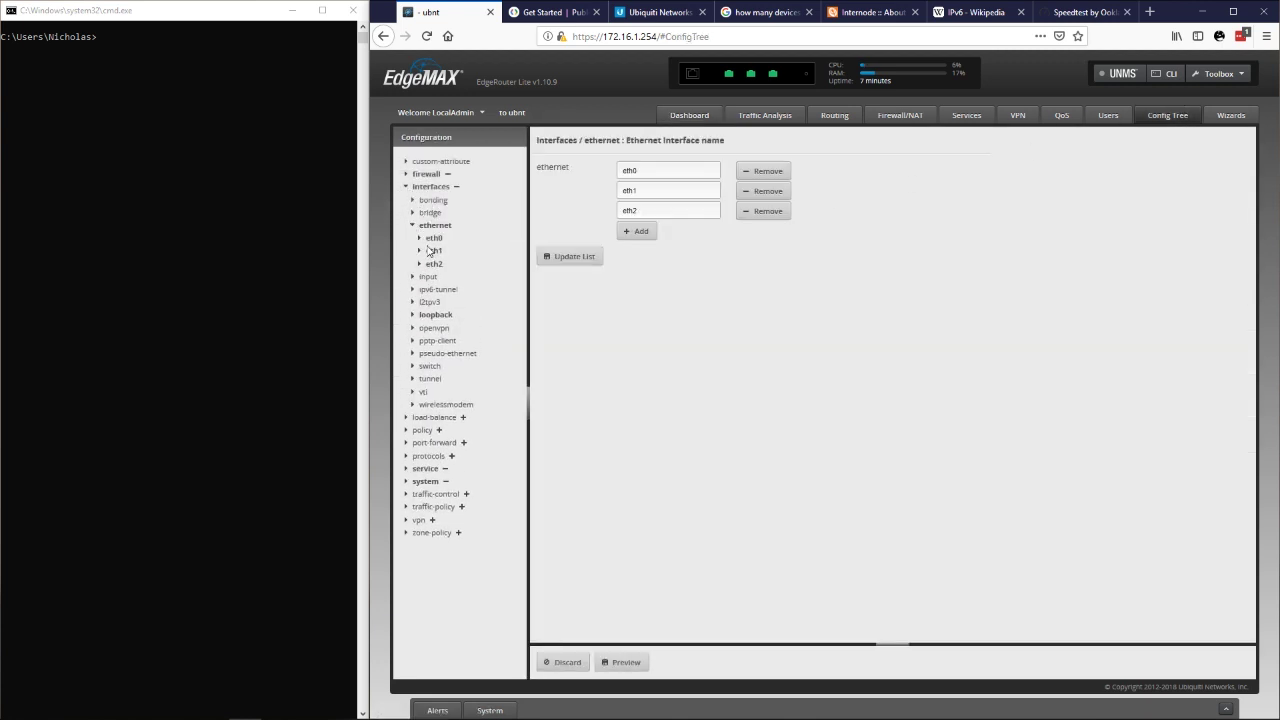
click(424, 239)
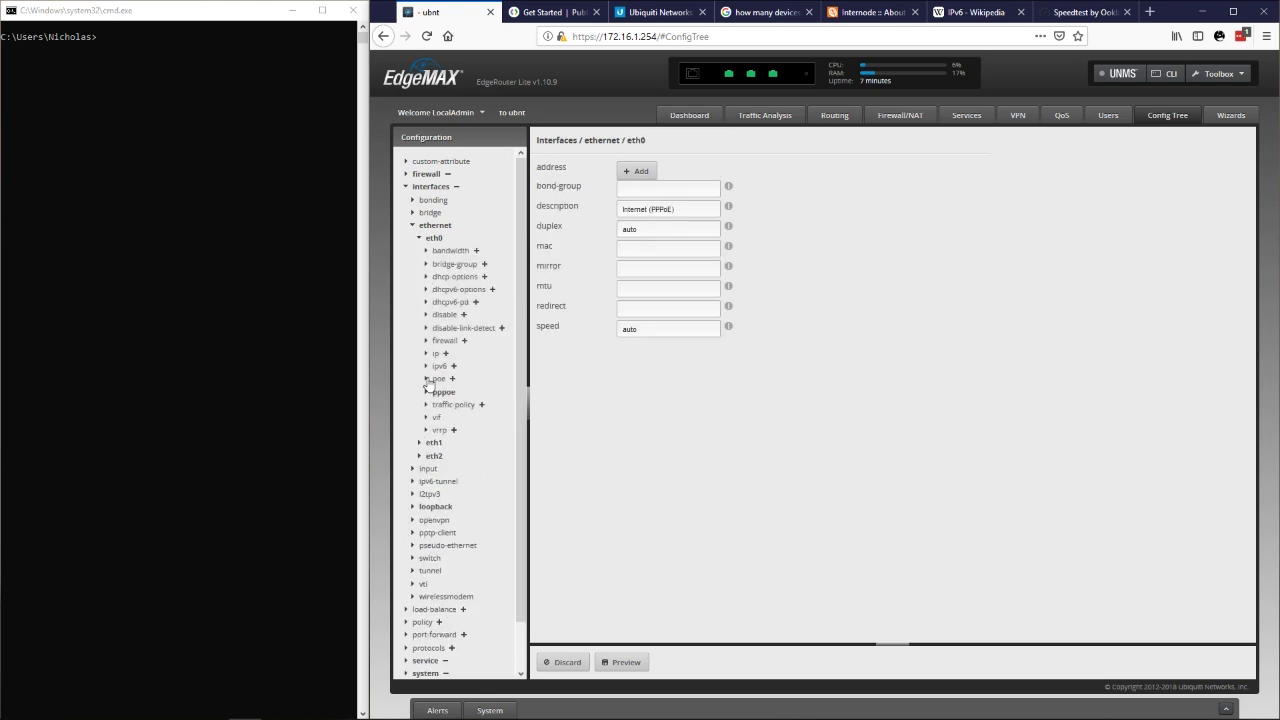
click(425, 393)
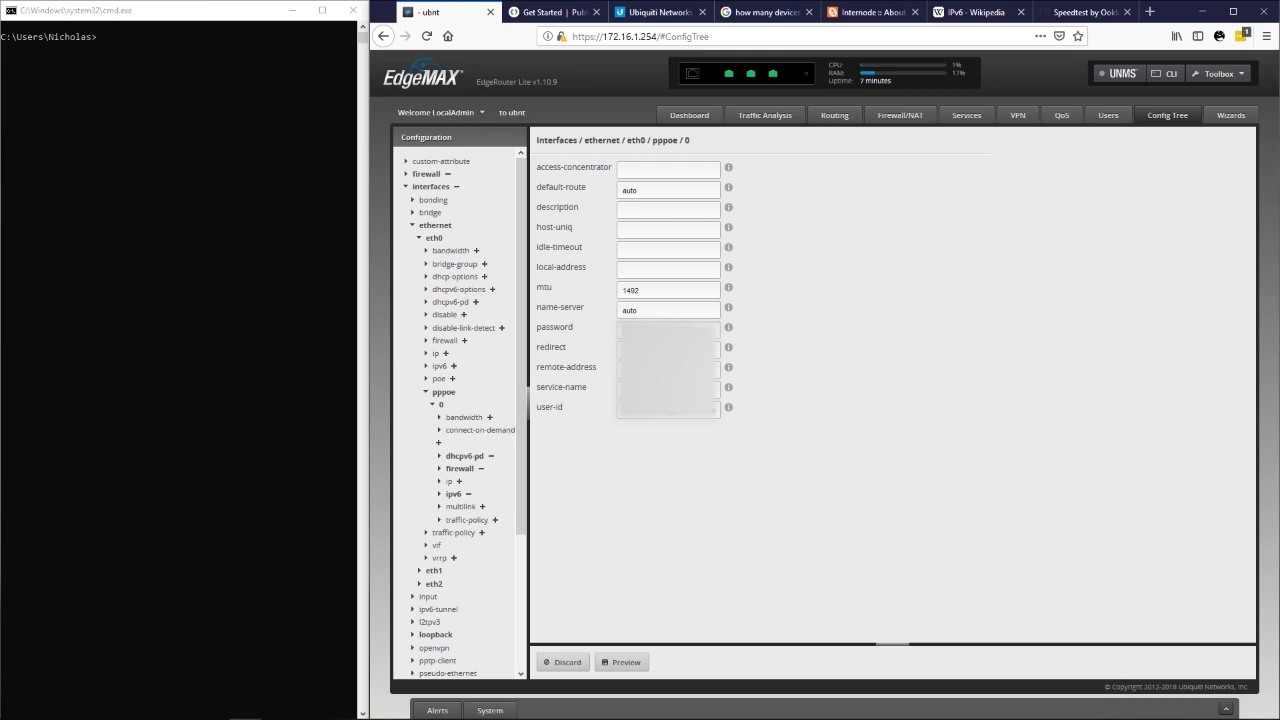
click(622, 662)
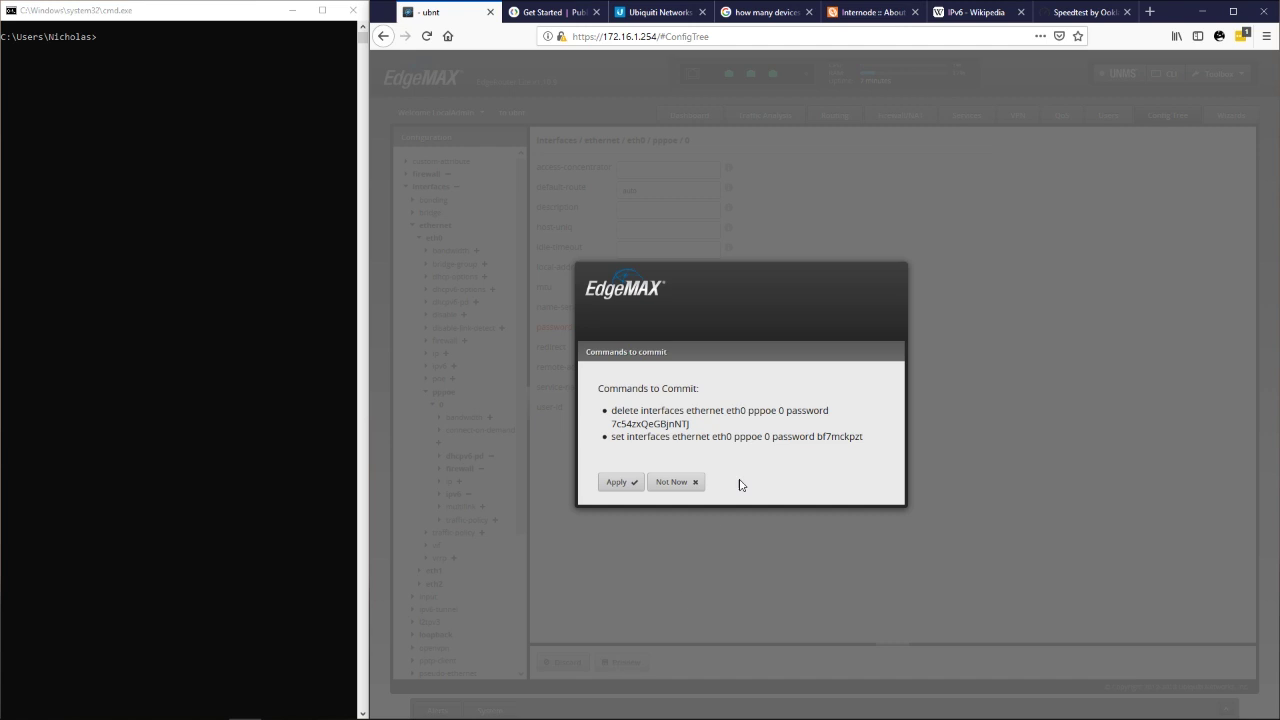
click(616, 486)
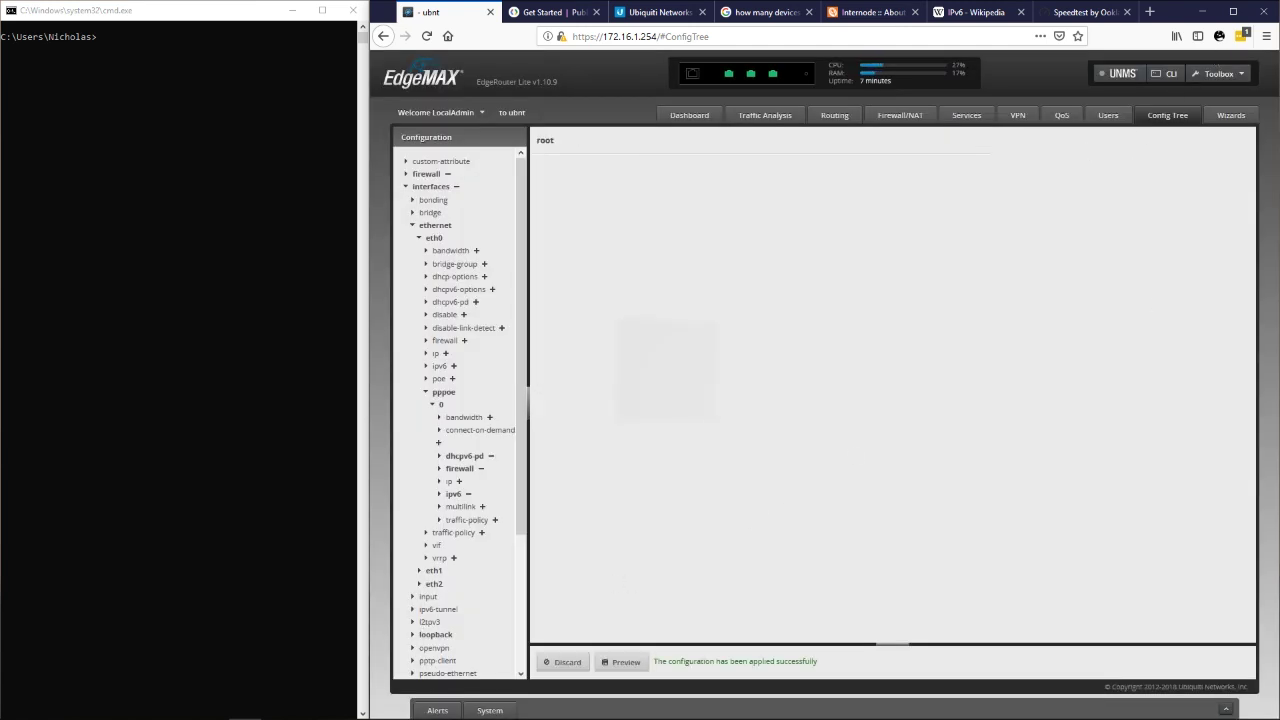
Dismiss the save-login offer, re-run disconnect and connect for pppoe0, and reload the web page.
key(alt+Tab)
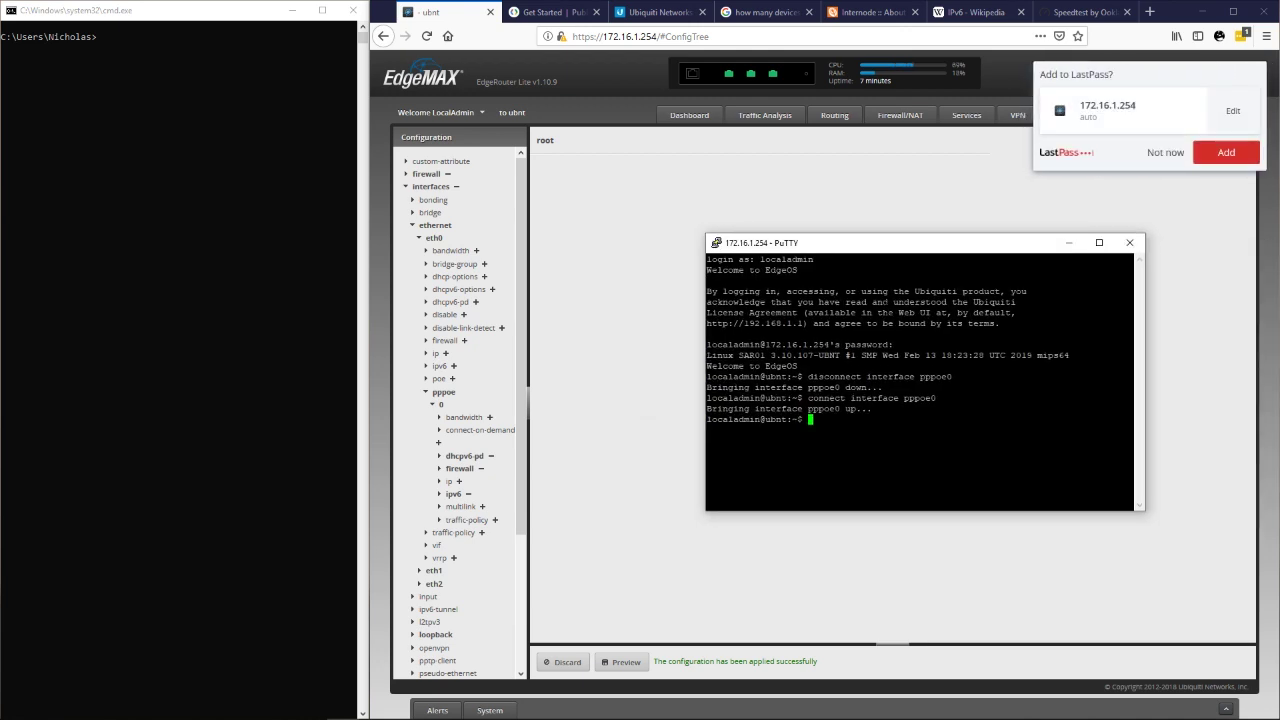
click(1157, 165)
key(alt+Tab)
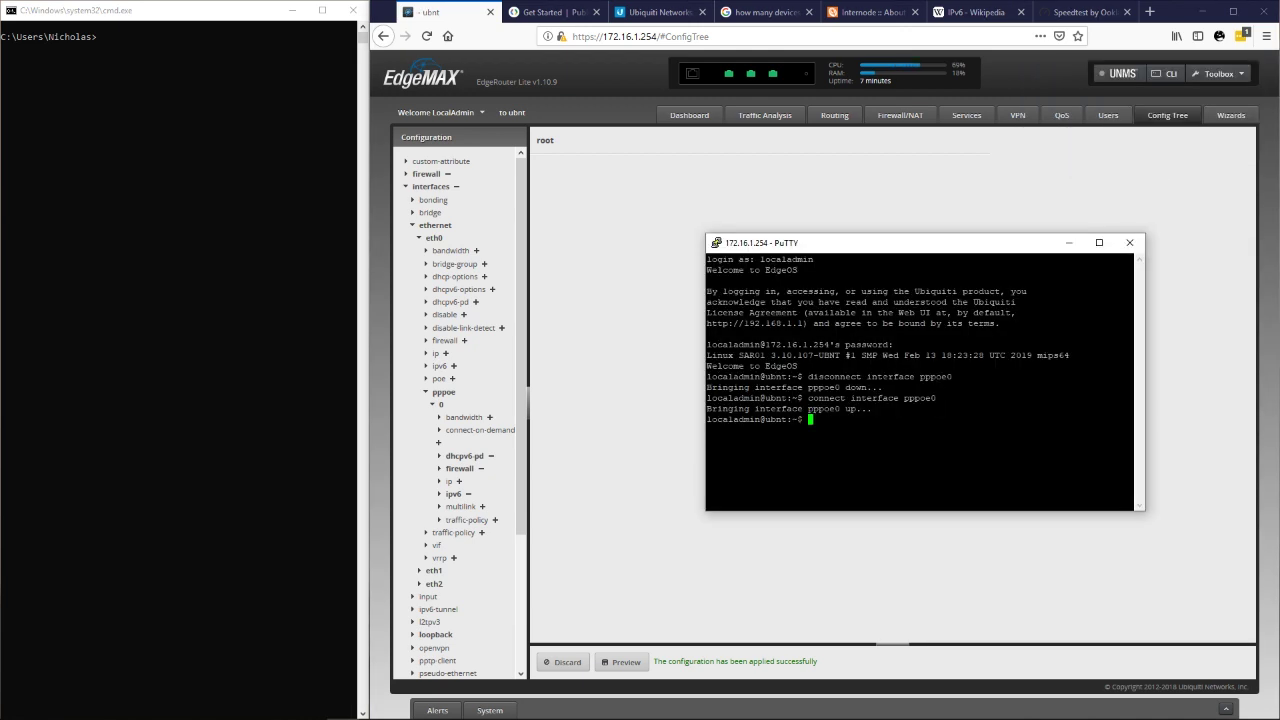
key(Up)
key(Up)
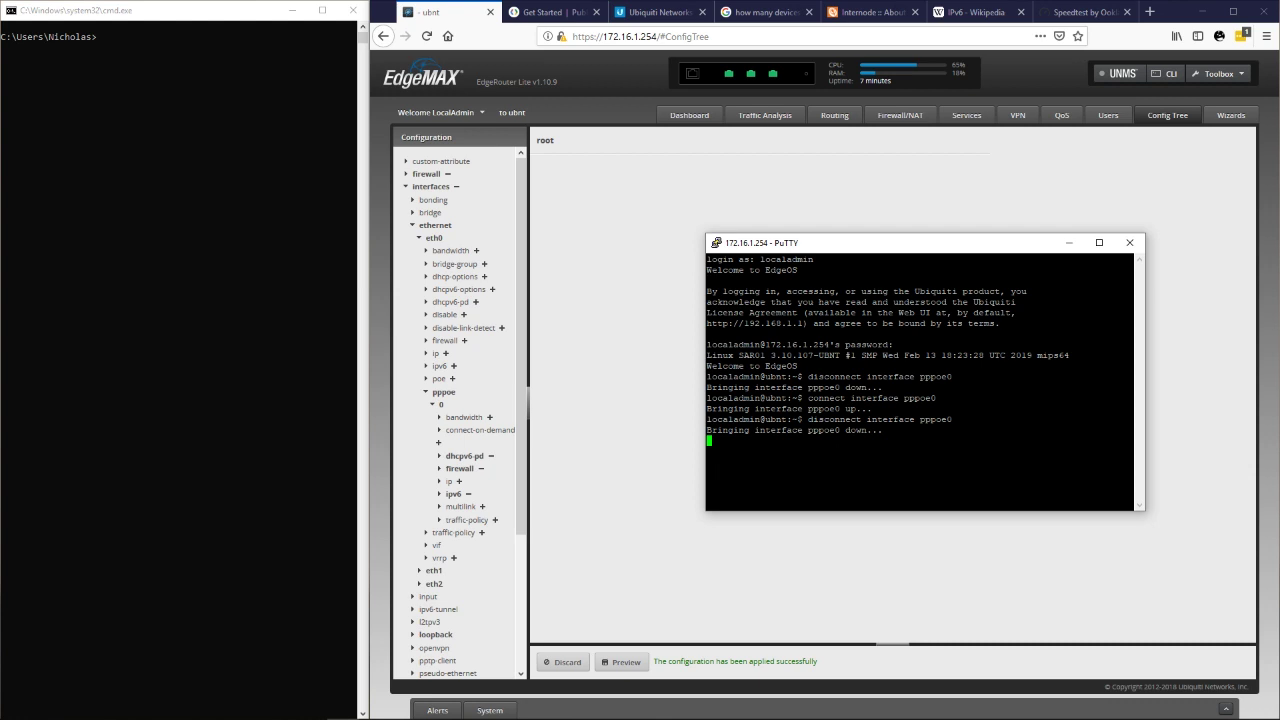
key(Up)
key(Up)
key(Return)
click(712, 192)
click(689, 115)
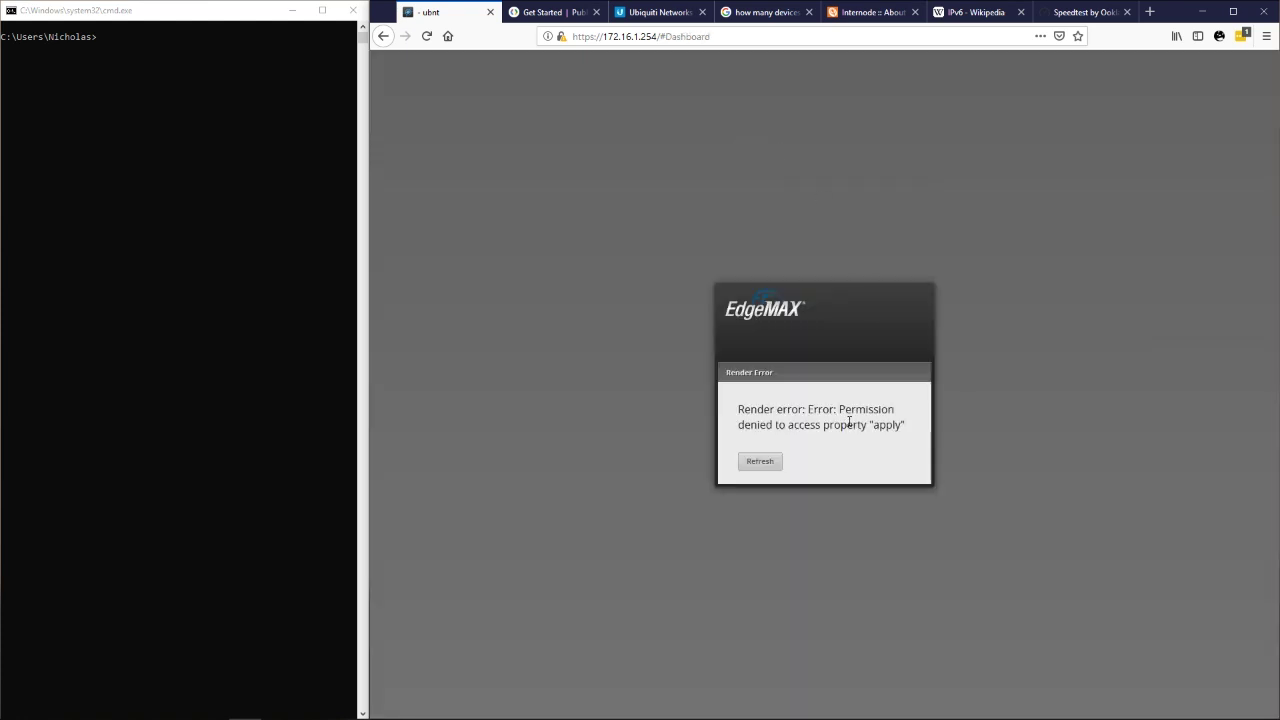
Reload the Dashboard and check pppoe0's IPv6 address and the eth1/eth2 /64 prefixes.
click(760, 461)
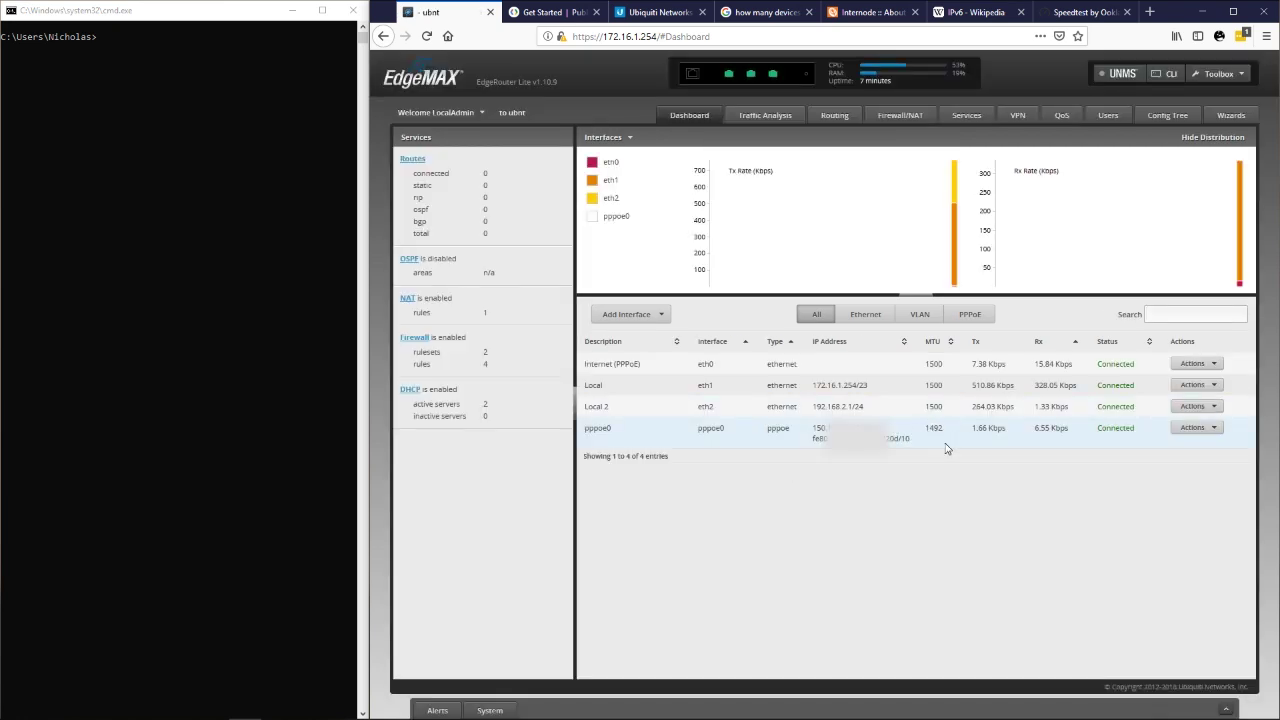
drag(950, 449, 810, 432)
click(850, 505)
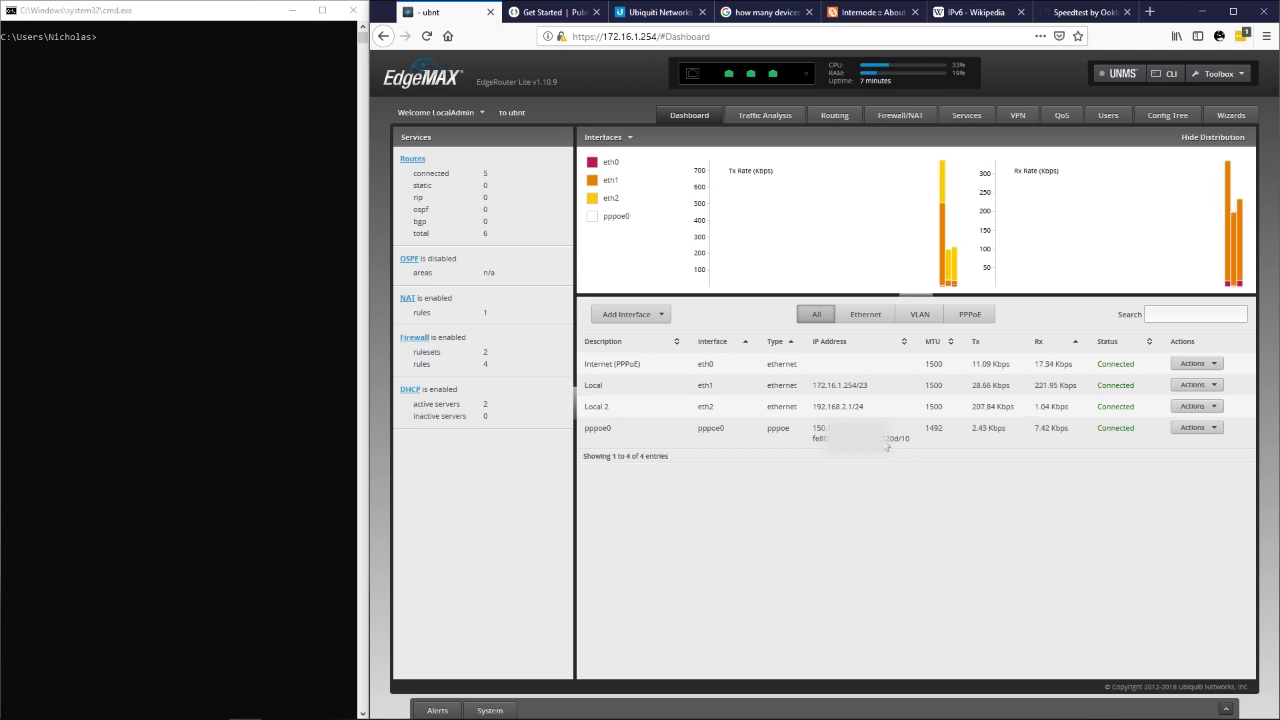
click(745, 116)
click(692, 115)
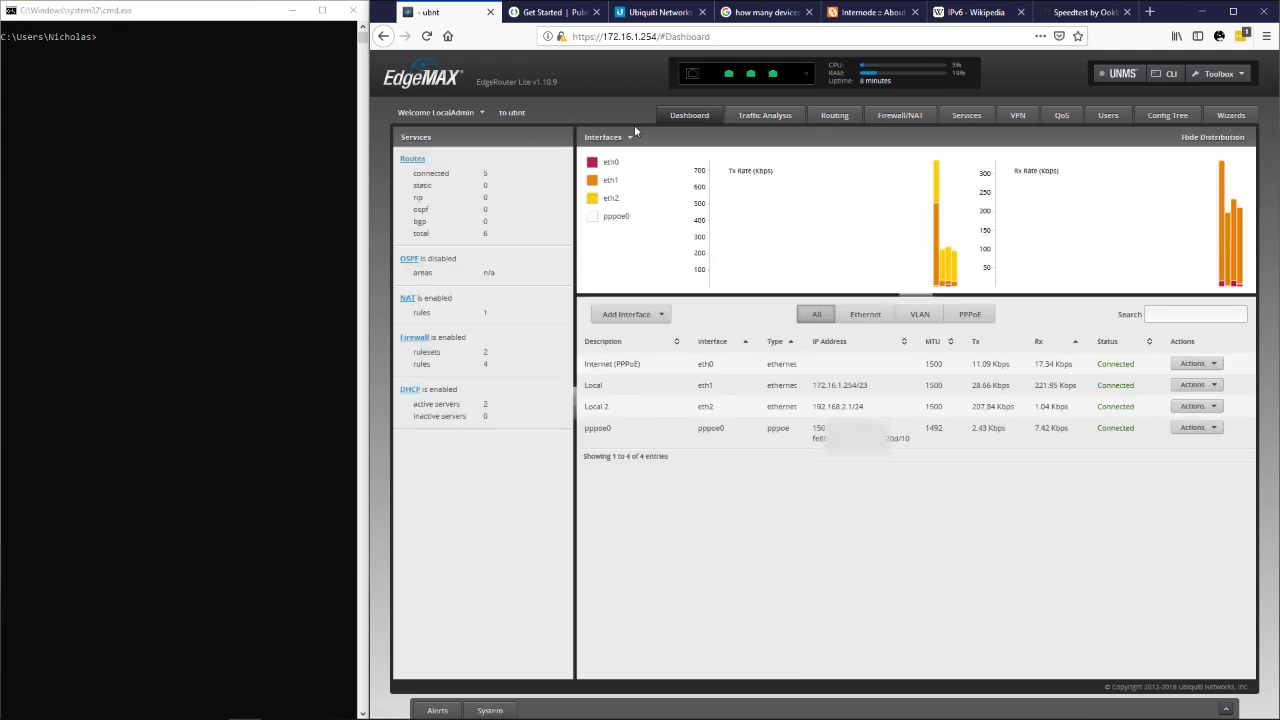
click(765, 116)
click(712, 118)
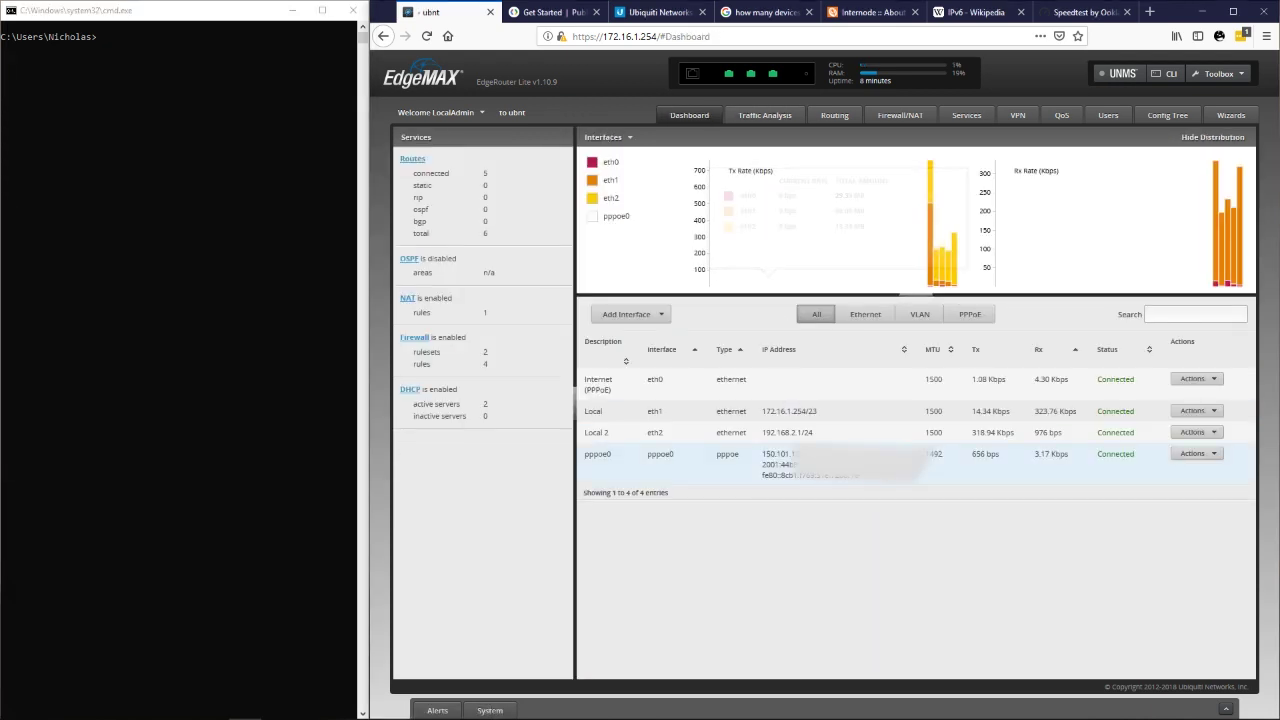
drag(762, 464, 789, 464)
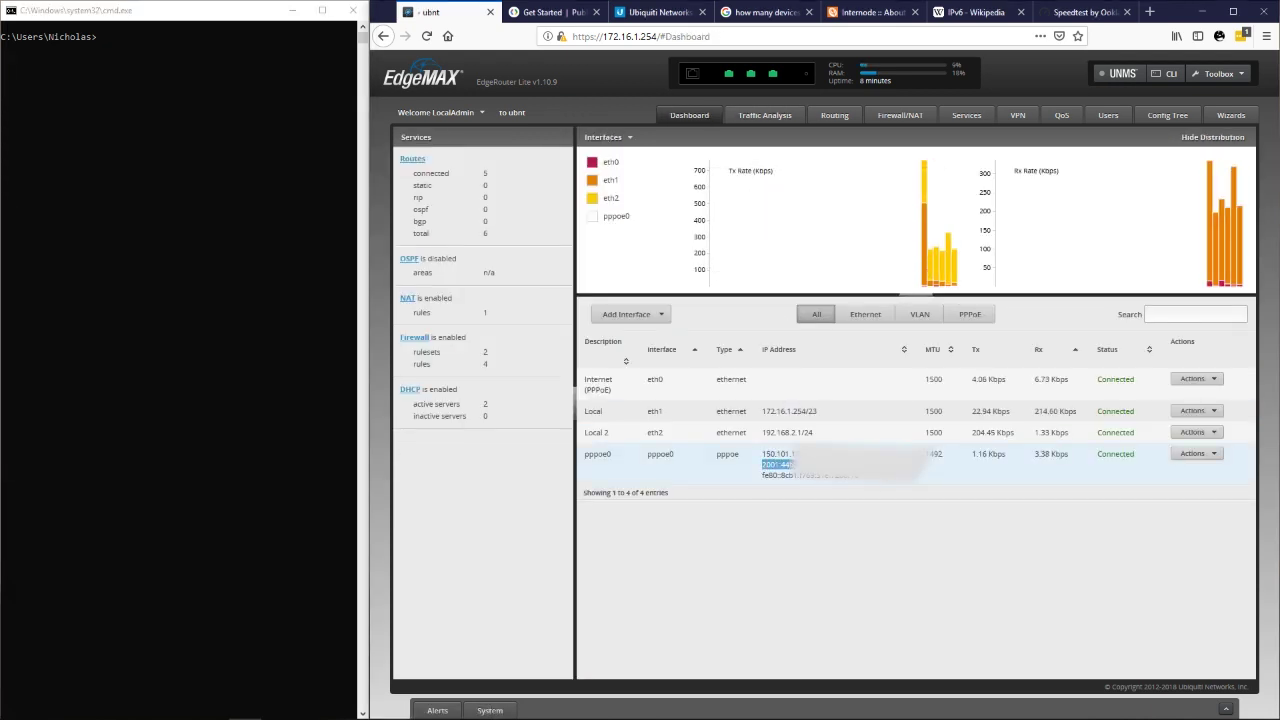
click(202, 209)
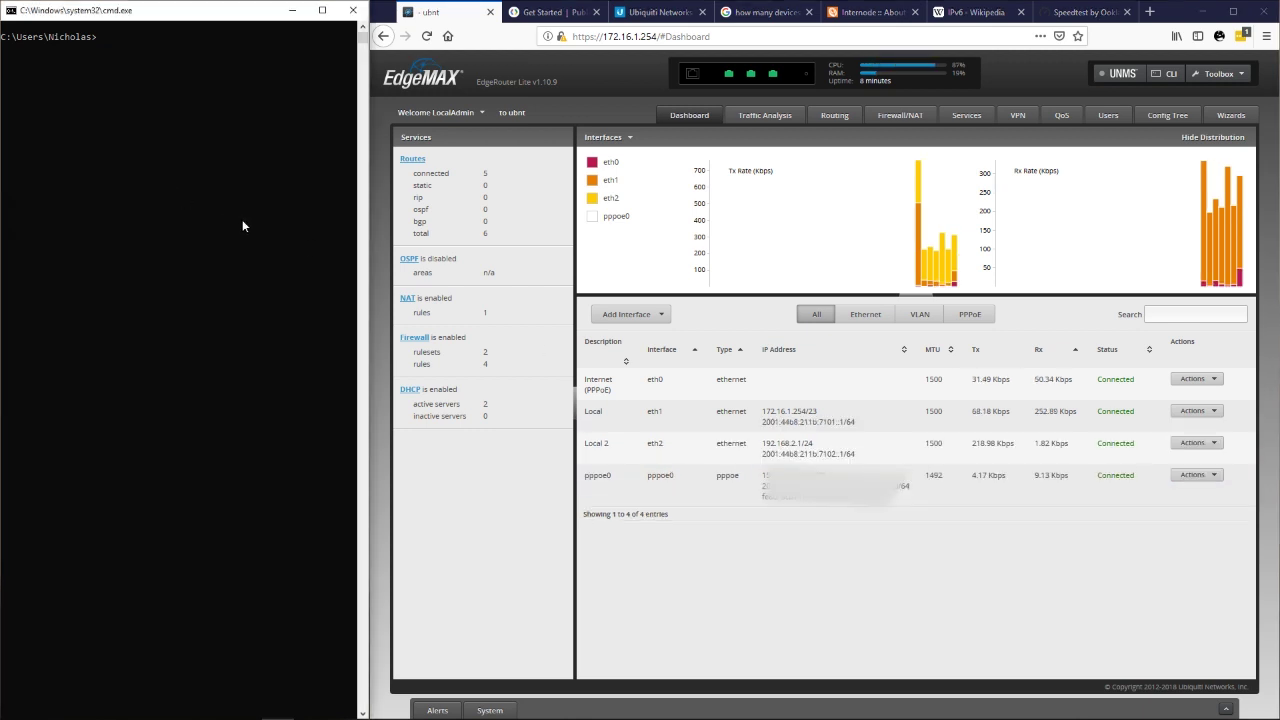
Flush the DNS cache and ping google.com.au twice, getting IPv6 replies from 2404:6800:4006:804::2003.
text(ipconfig /flushdns)
key(Return)
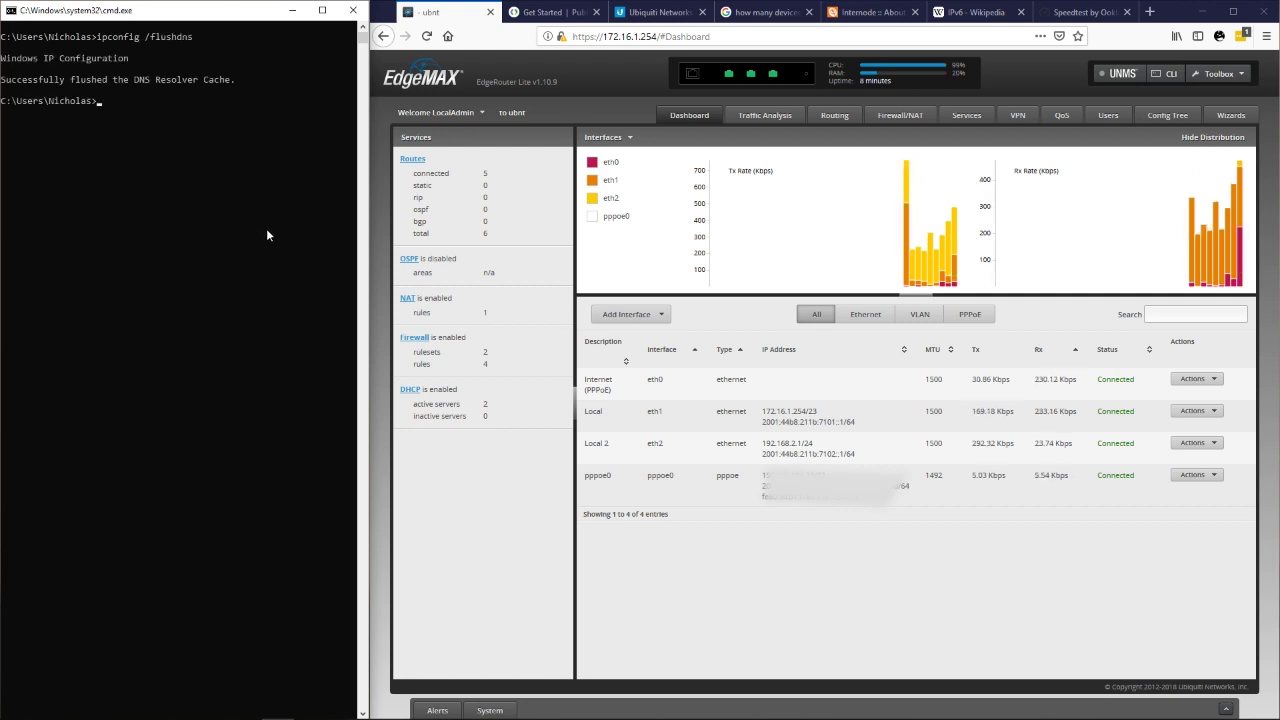
text(ping google.com.au)
key(Return)
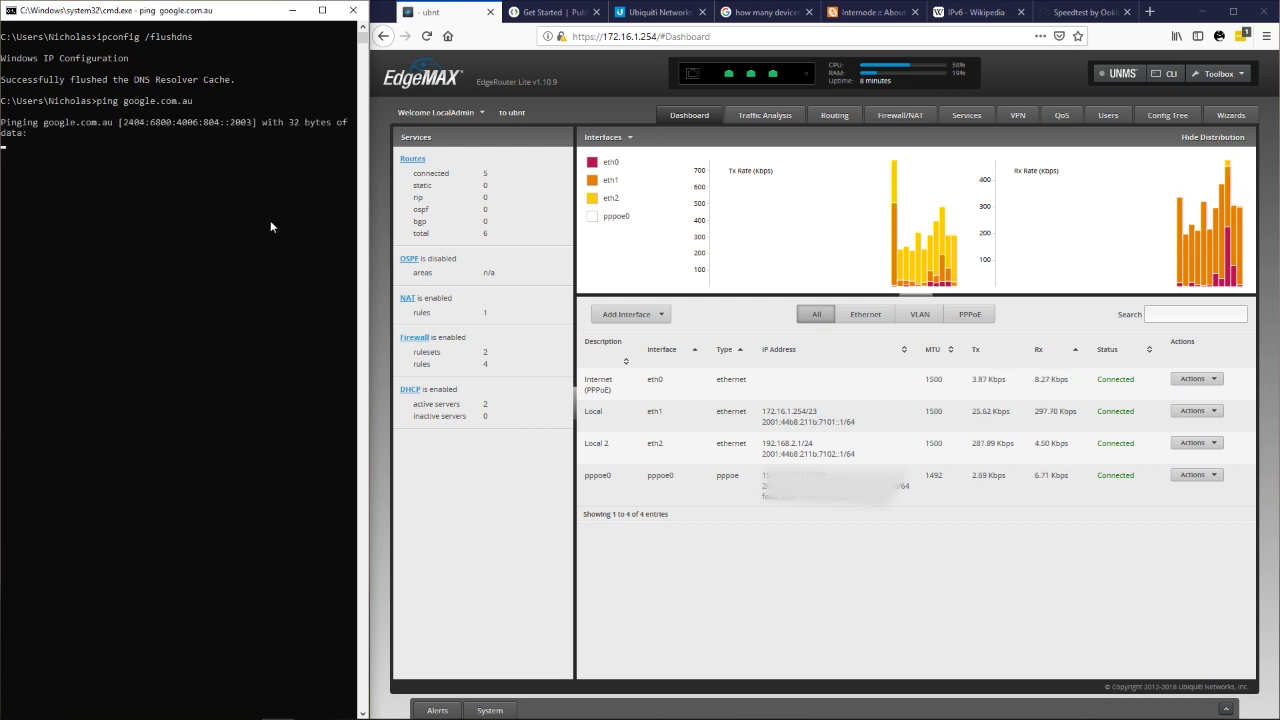
click(263, 222)
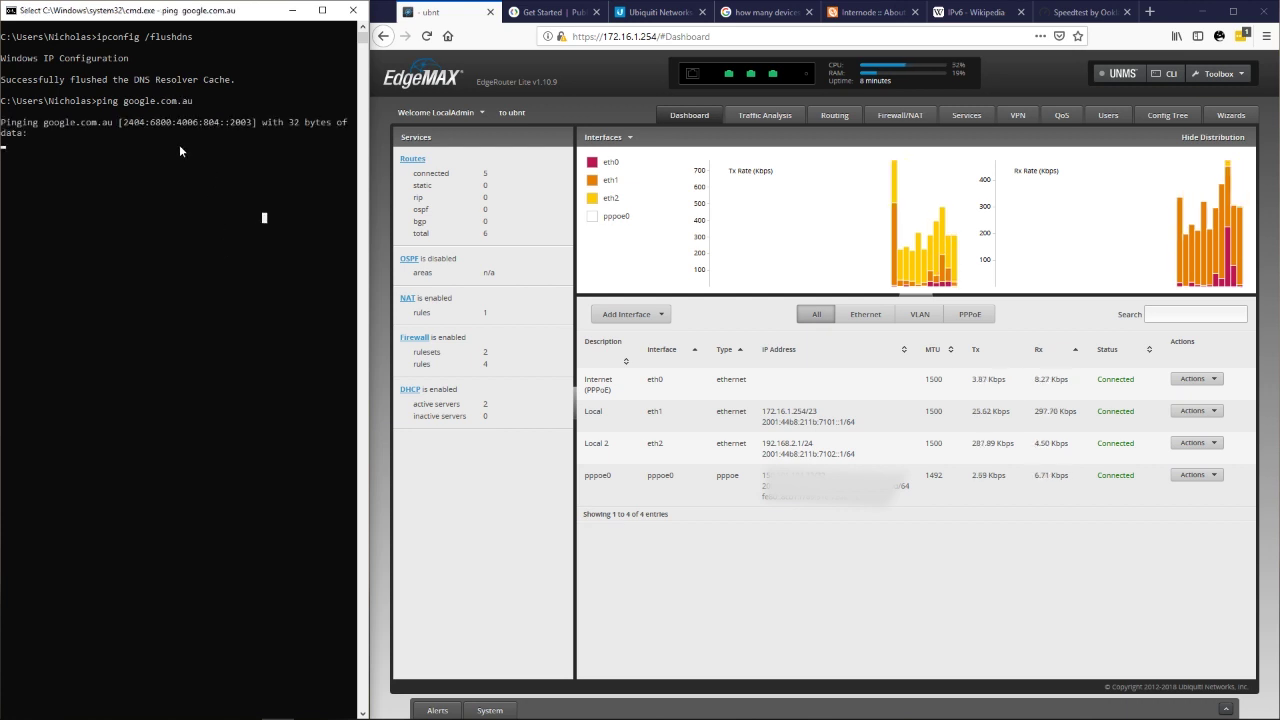
right_click(262, 152)
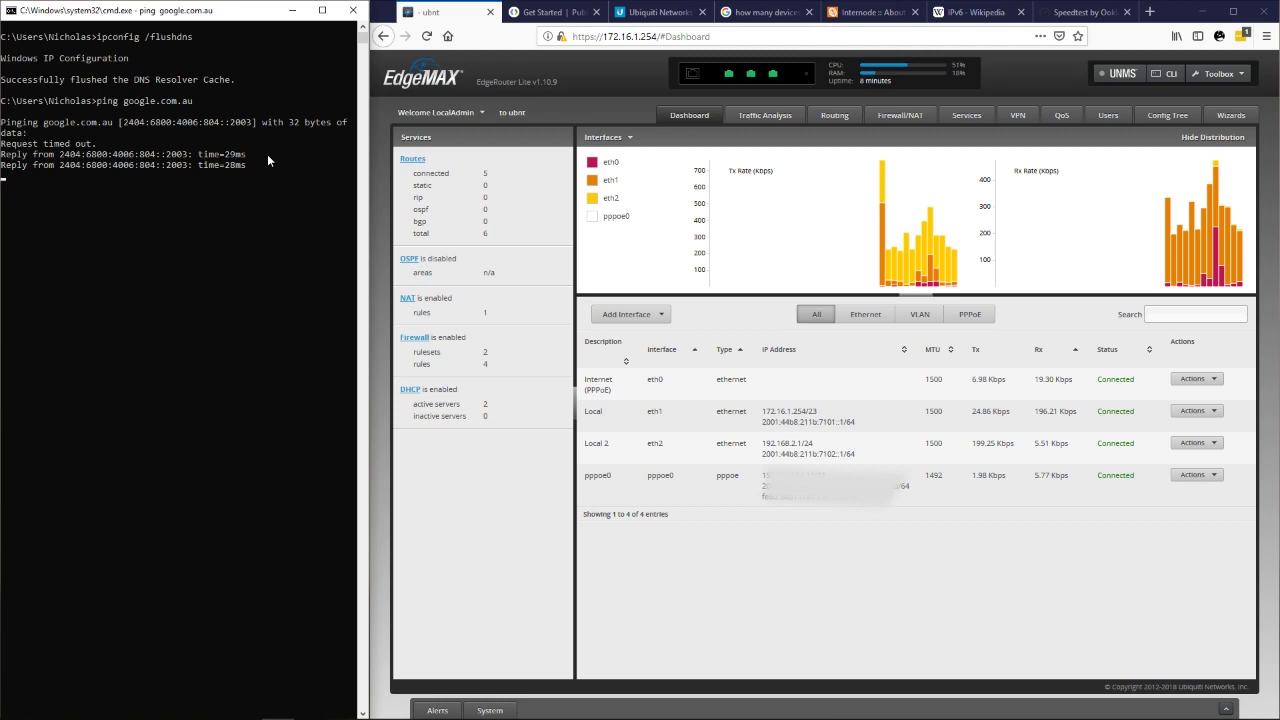
key(Up)
key(Return)
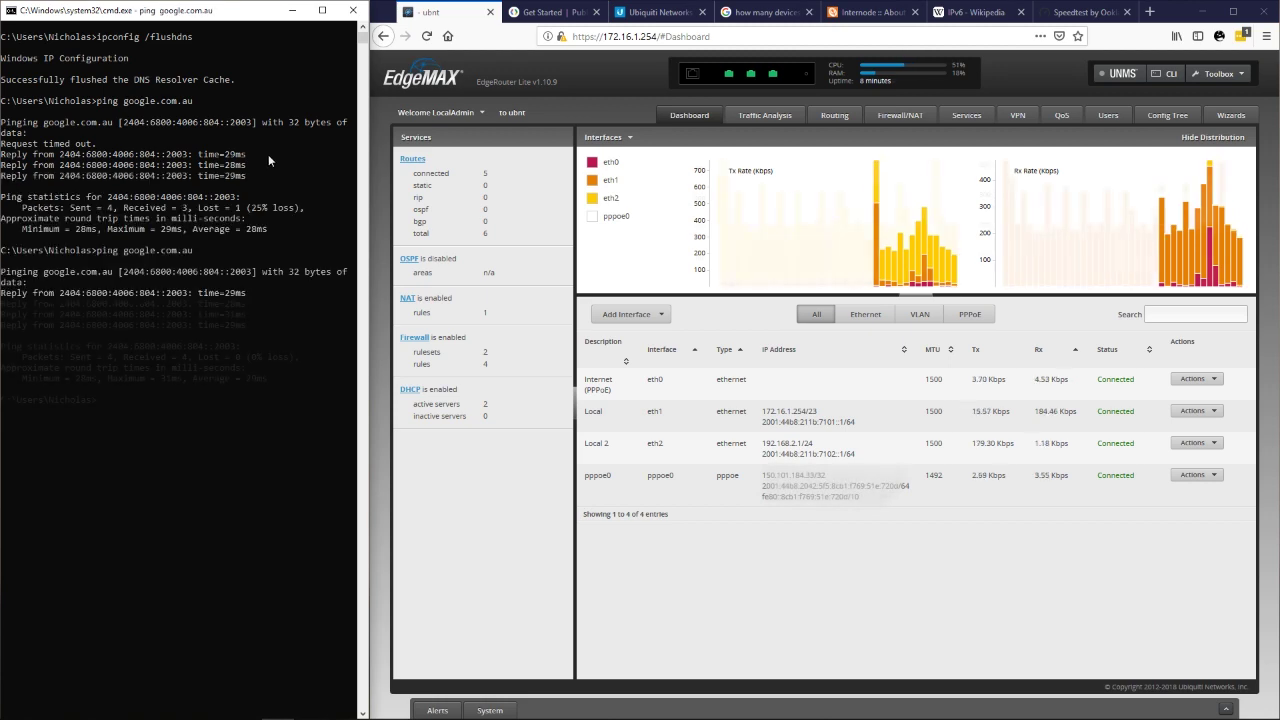